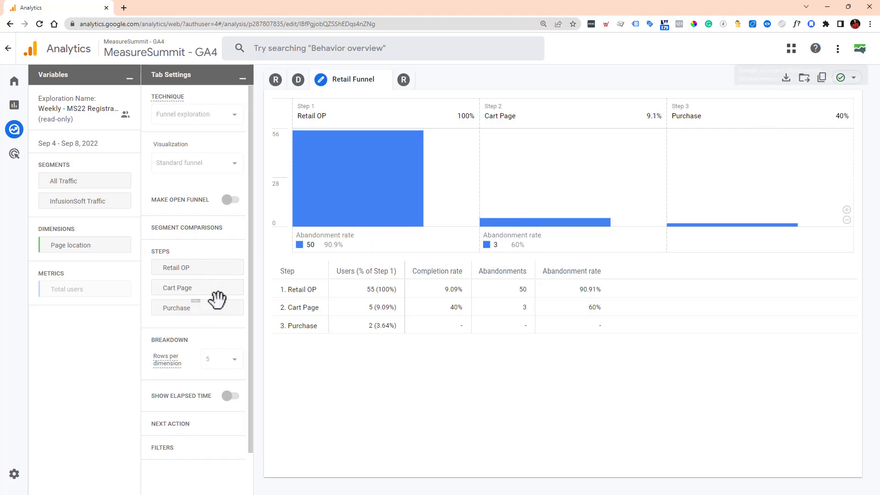
# - Save the Retail Funnel exploration as a Library report, keeping the suggested report name and leaving the description empty
pyautogui.click(805, 80)
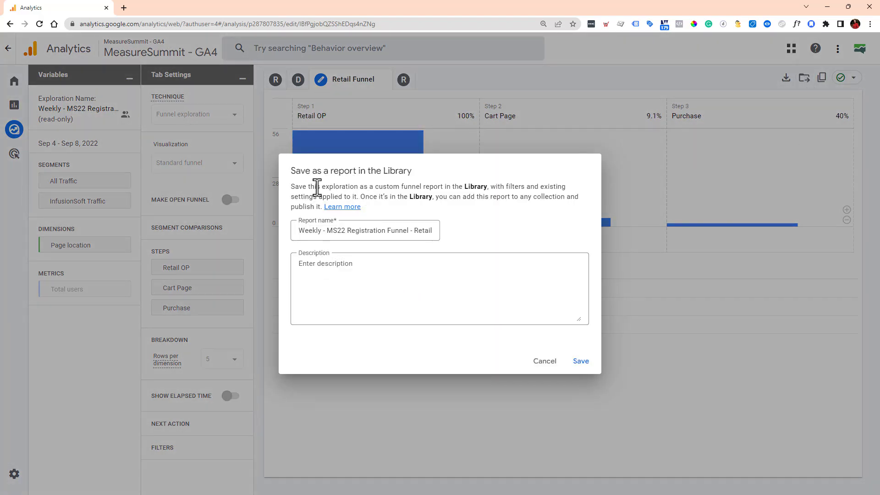
pyautogui.moveTo(364, 197); pyautogui.dragTo(545, 212)
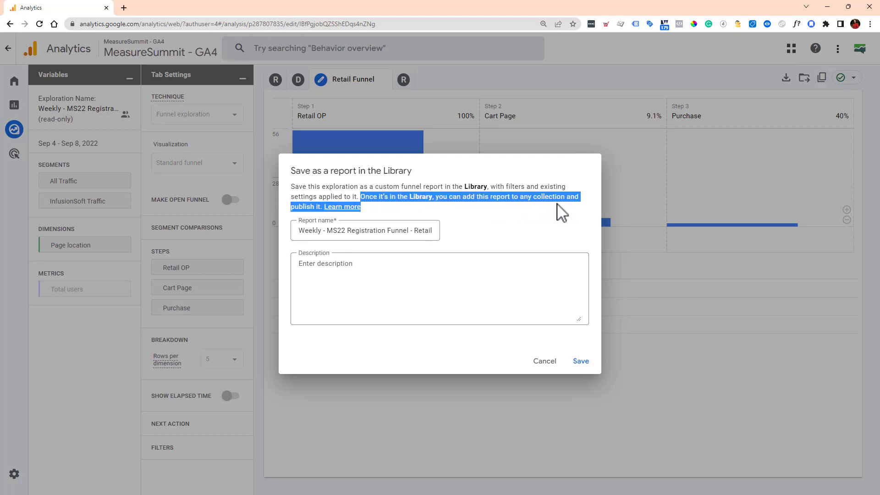
pyautogui.click(554, 231)
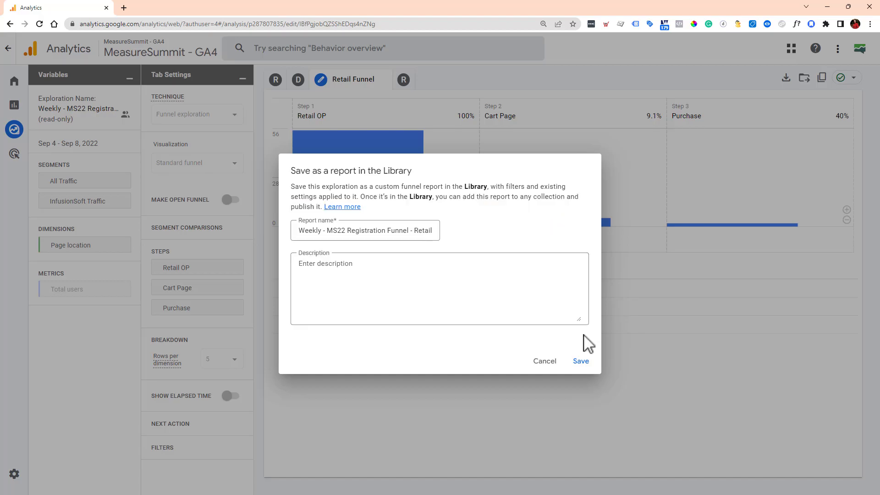
pyautogui.click(581, 361)
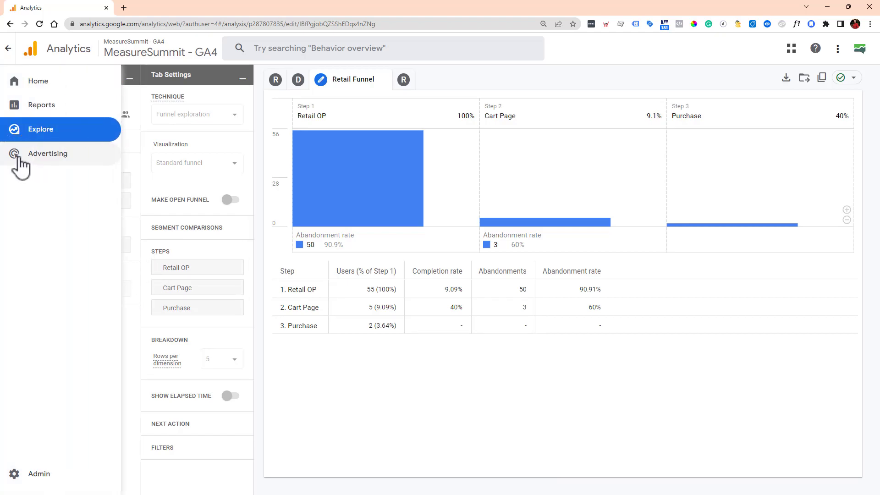
# - Open the Life cycle collection from the reports Library for editing
pyautogui.click(29, 107)
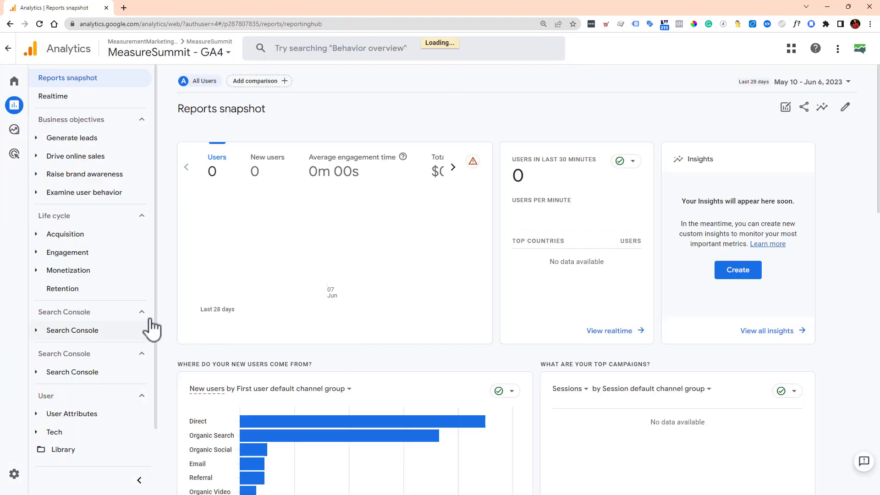
pyautogui.scroll(-2, 145, 296)
pyautogui.click(102, 455)
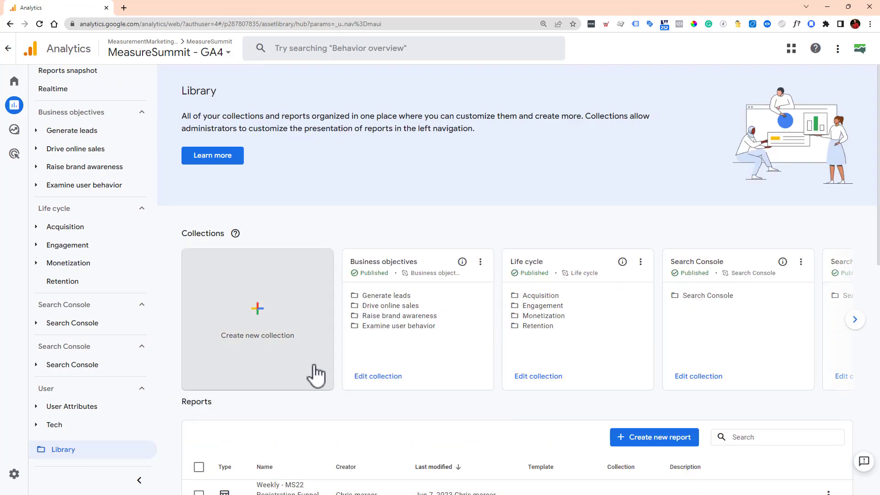
pyautogui.scroll(-3, 314, 373)
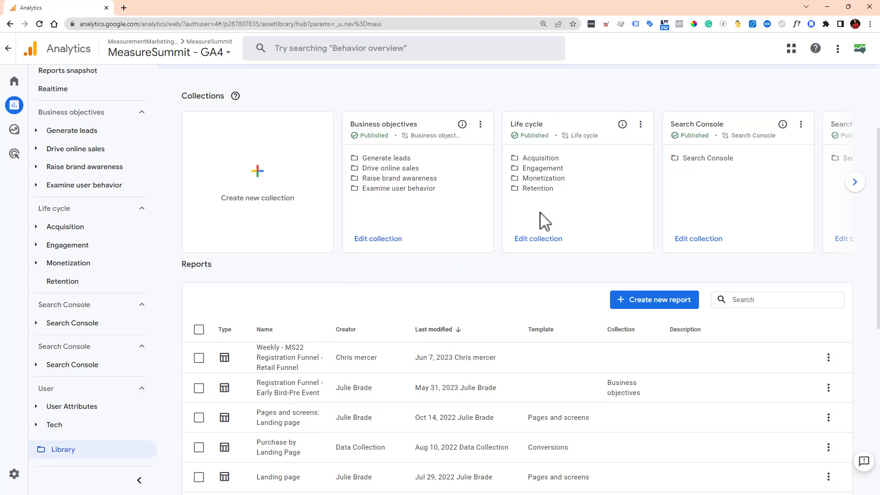
pyautogui.click(559, 239)
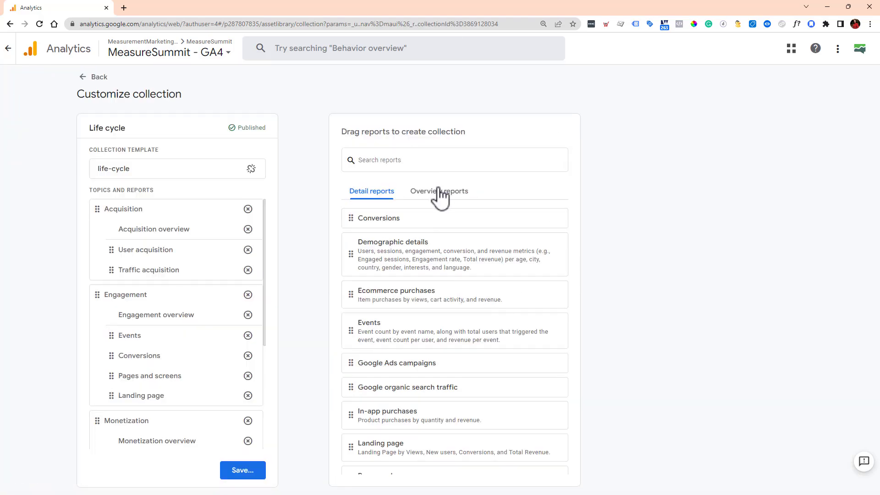
# - Add the Weekly - MS22 Registration Funnel - Retail Funnel report under Engagement, below Conversions, and save the changes to the current collection
pyautogui.click(433, 165)
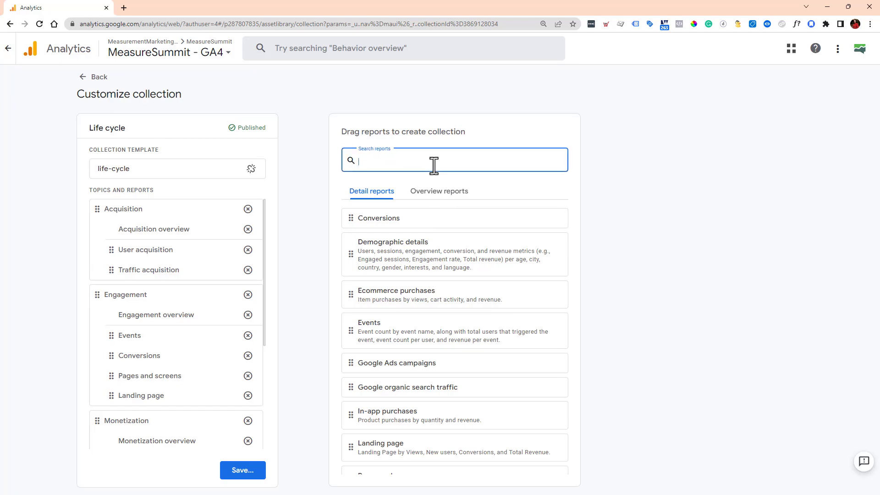
pyautogui.scroll(-4, 451, 308)
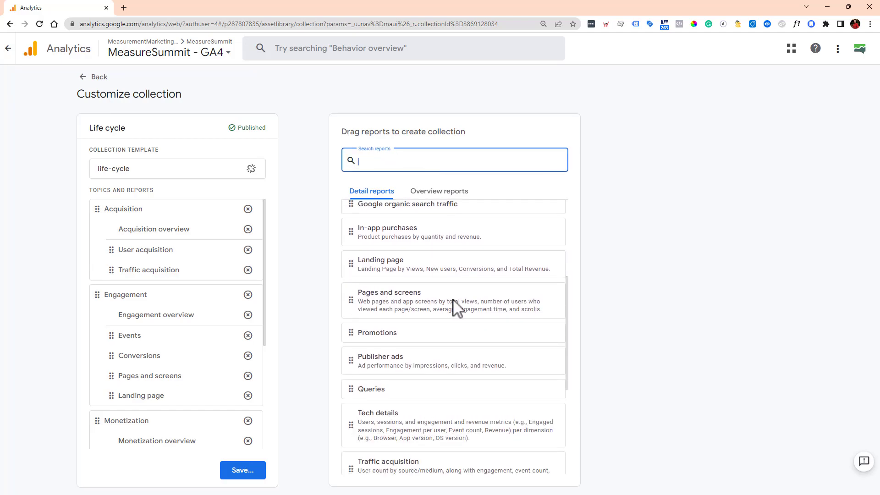
pyautogui.scroll(-4, 452, 299)
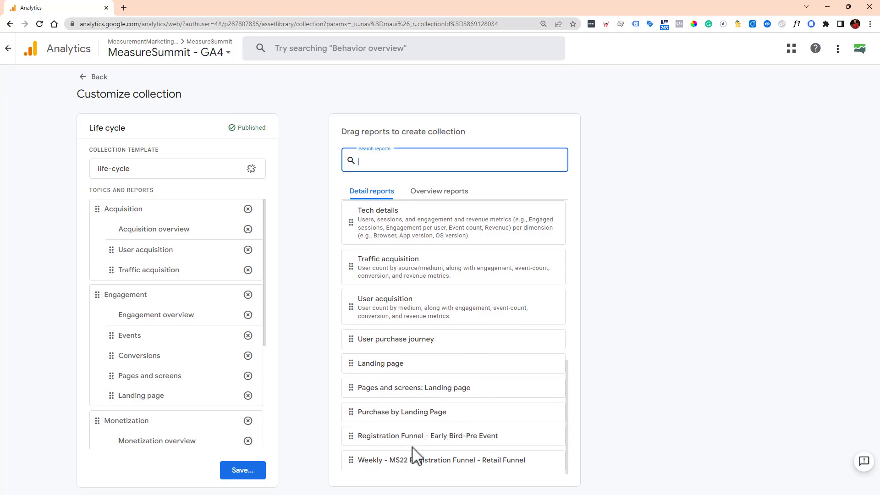
pyautogui.moveTo(350, 458); pyautogui.dragTo(118, 387)
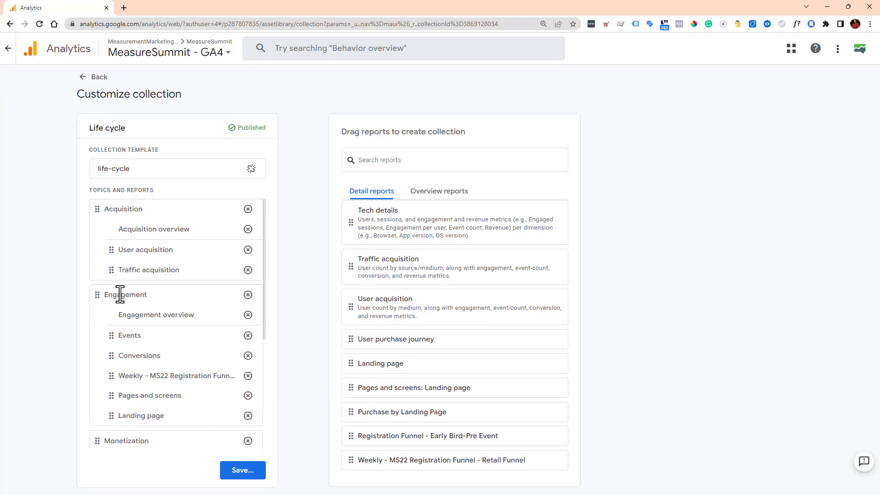
pyautogui.click(241, 471)
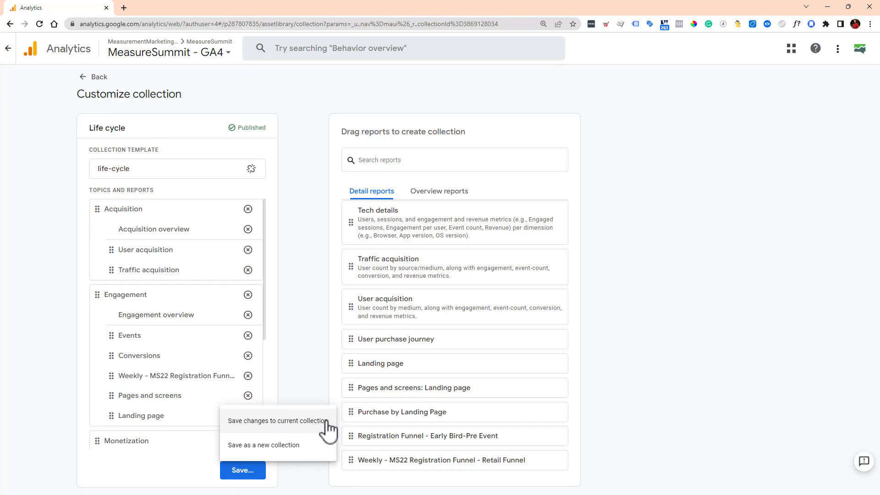
pyautogui.click(303, 421)
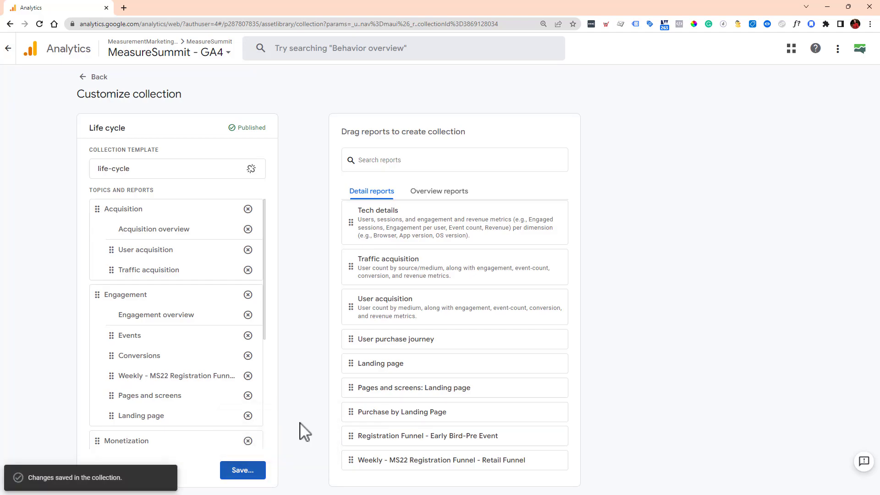
# - Return to the Library and check the publishing options available for the Life cycle collection
pyautogui.click(93, 77)
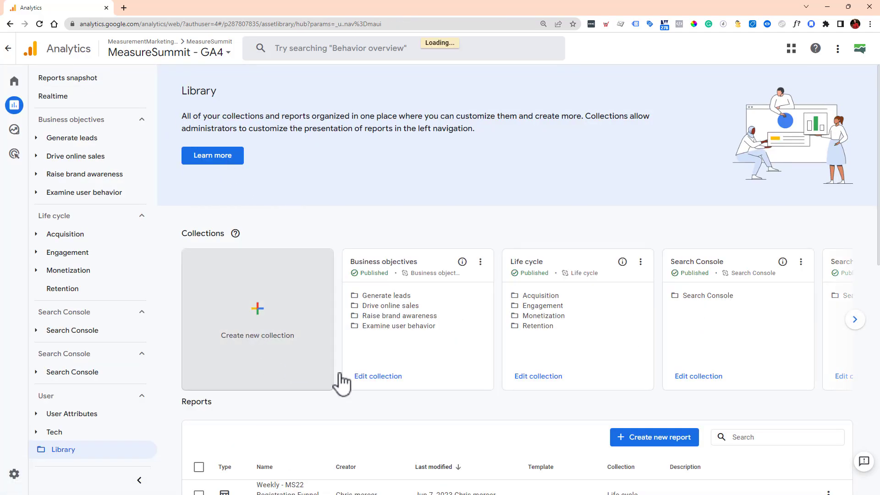
pyautogui.scroll(-2, 481, 407)
pyautogui.scroll(-1, 481, 407)
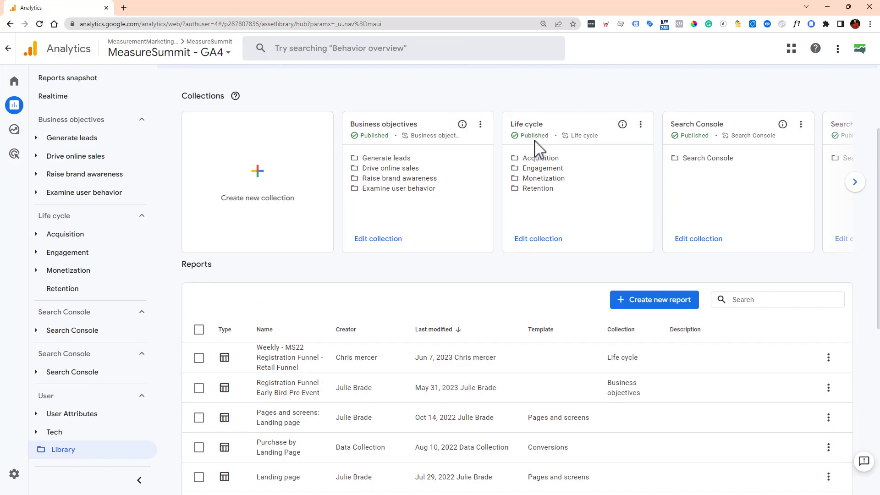
pyautogui.click(640, 124)
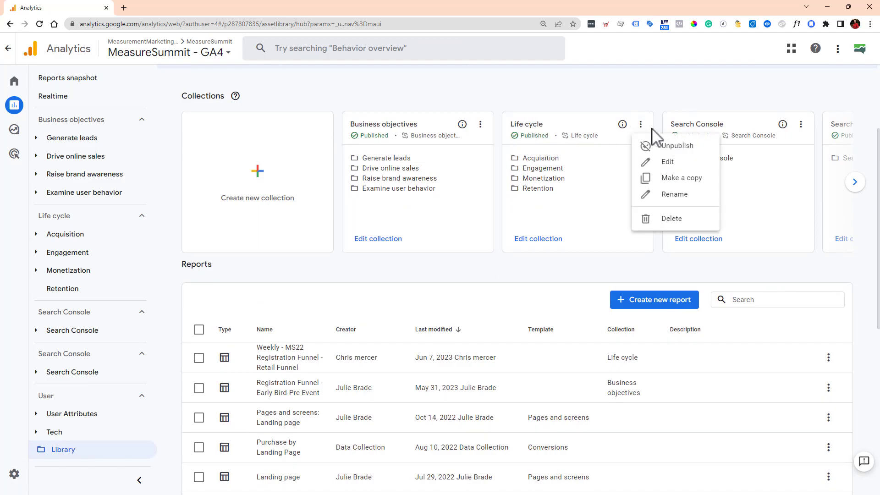
pyautogui.click(652, 97)
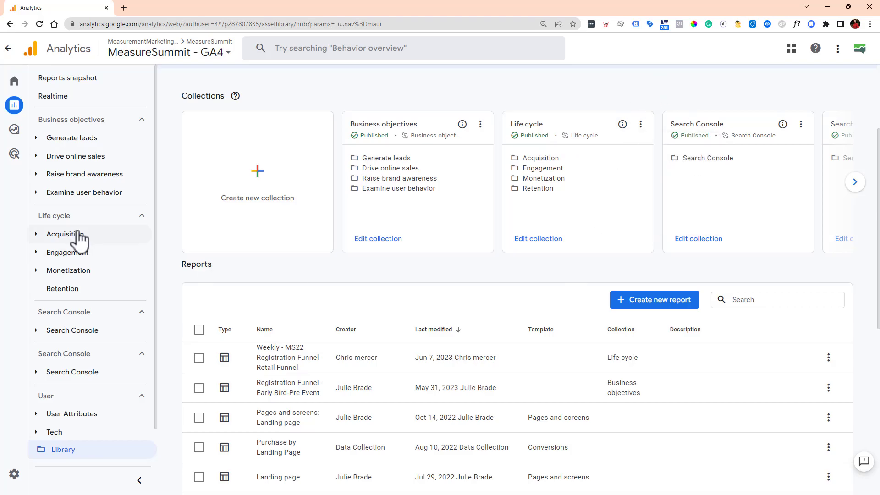
# - Open the Weekly - MS22 Registration Funnel - Retail Funnel report from the Engagement topic of the Life cycle collection
pyautogui.click(36, 253)
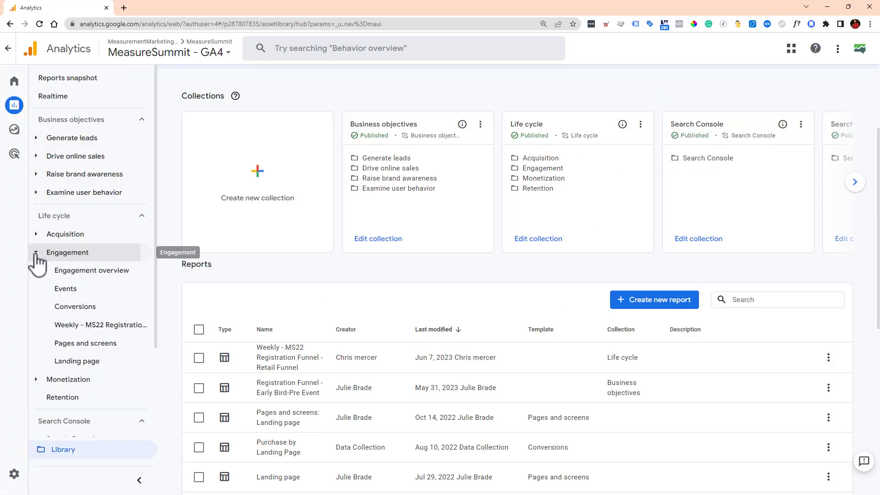
pyautogui.click(80, 326)
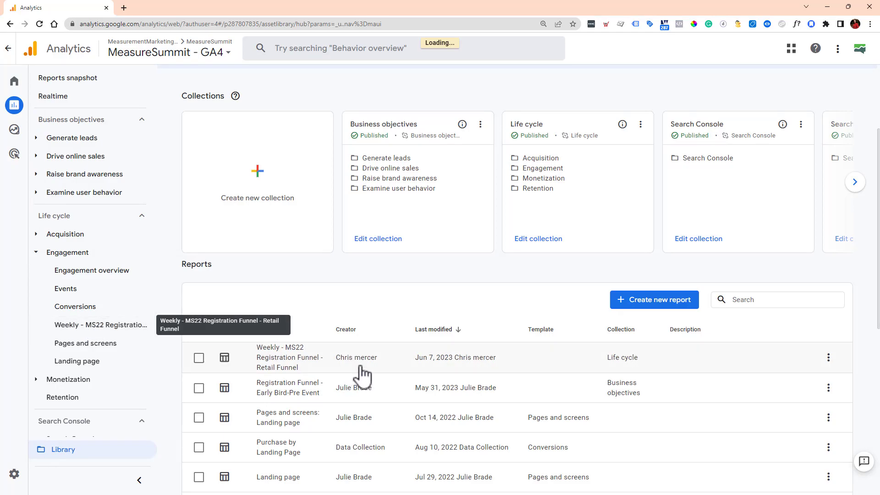
pyautogui.click(114, 326)
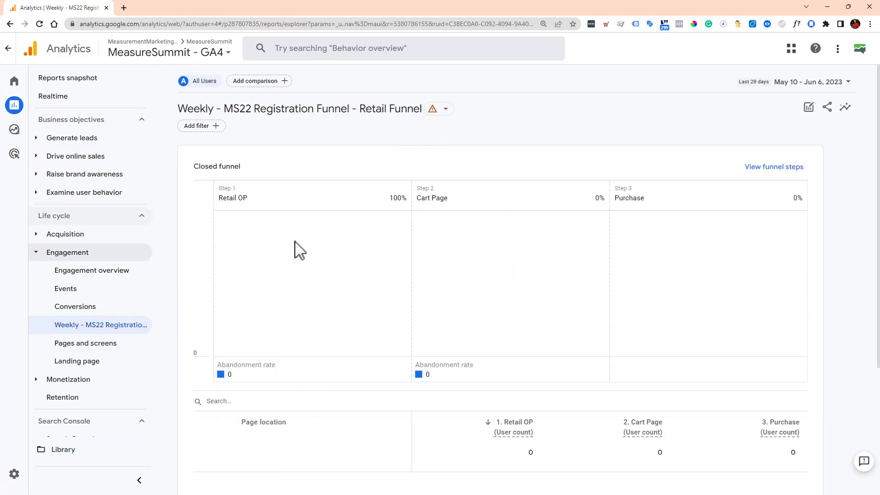
# - Set the report's date range to Aug 1 - Aug 31, 2022
pyautogui.click(805, 83)
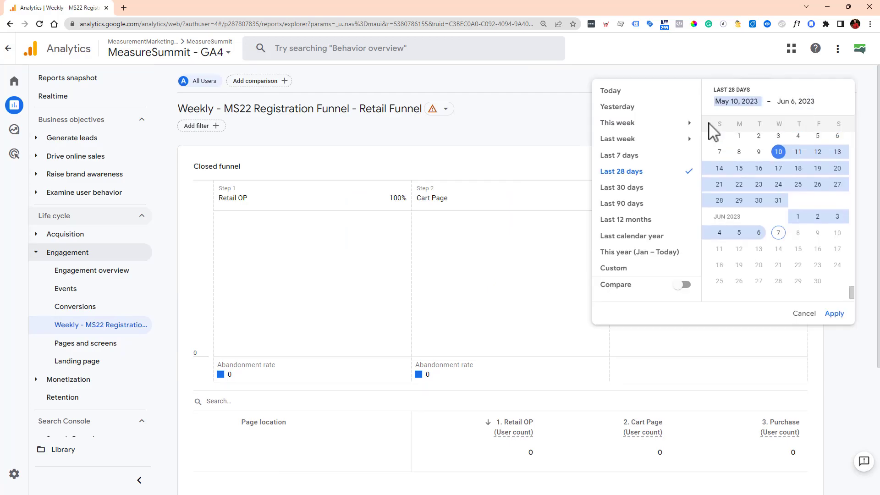
pyautogui.scroll(15, 767, 209)
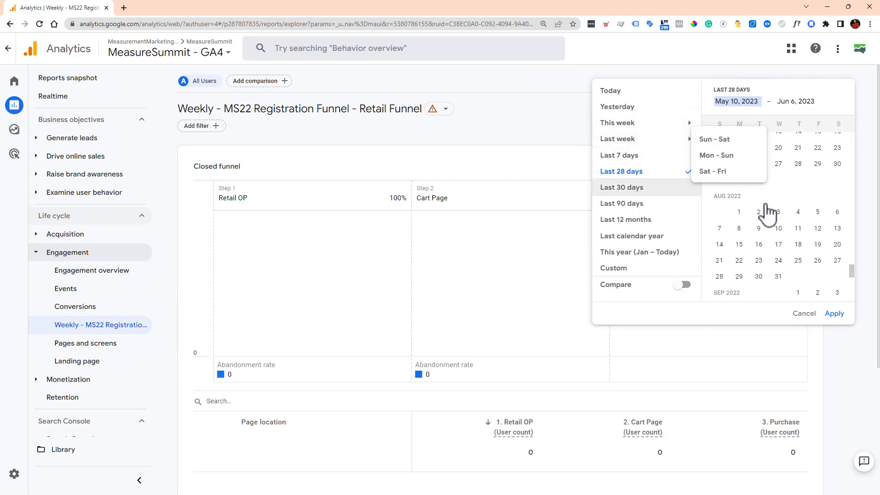
pyautogui.scroll(-5, 774, 224)
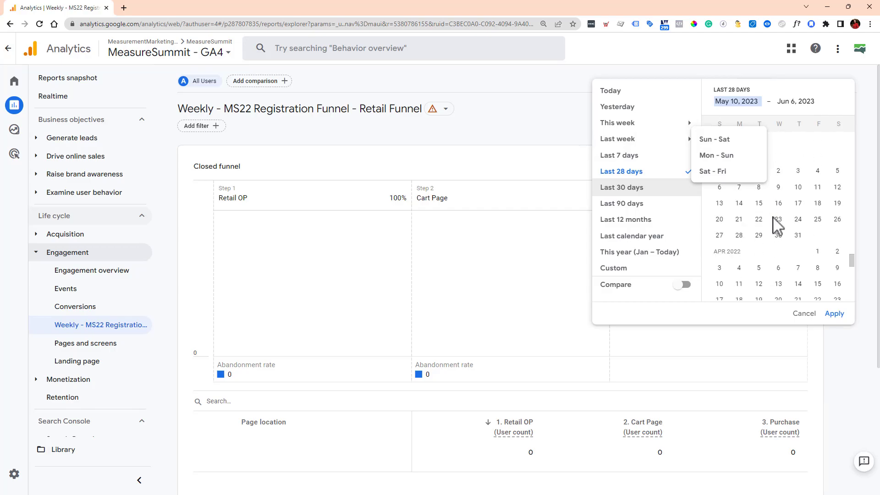
pyautogui.scroll(-2, 774, 224)
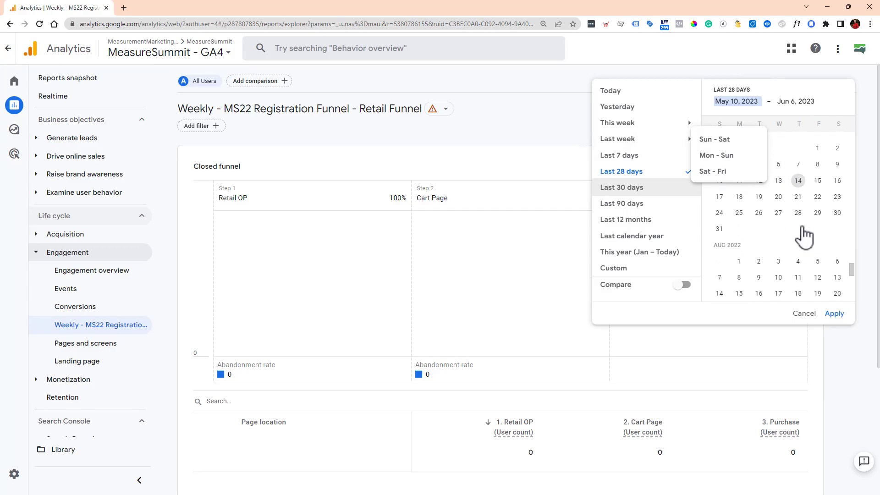
pyautogui.click(740, 255)
pyautogui.scroll(-3, 765, 235)
pyautogui.click(778, 230)
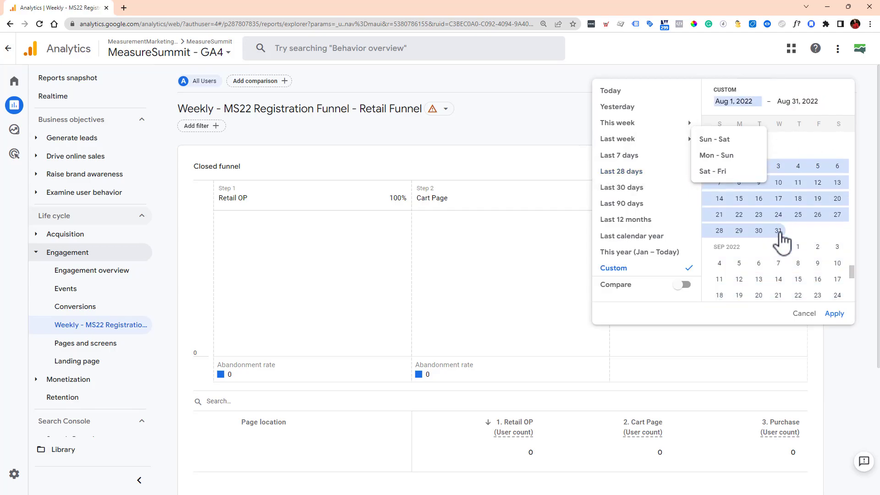
pyautogui.click(834, 313)
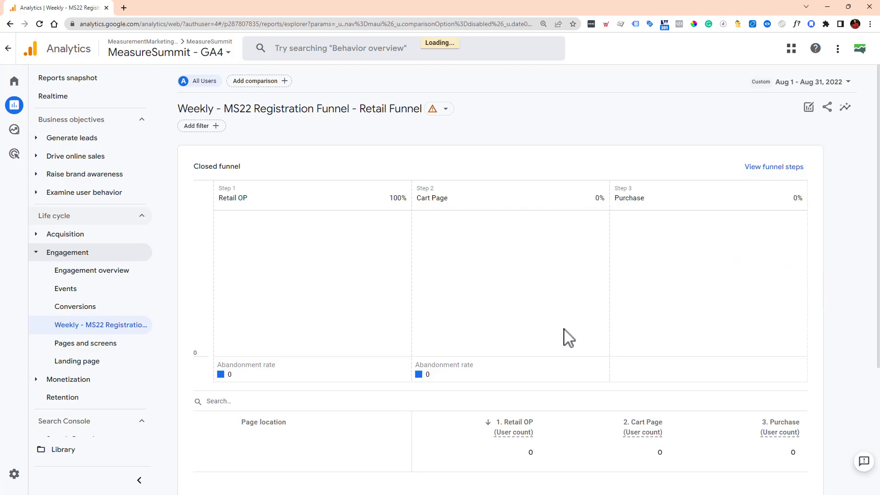
# - Review the closed funnel chart and sort the table beneath it by page location
pyautogui.scroll(-2, 404, 270)
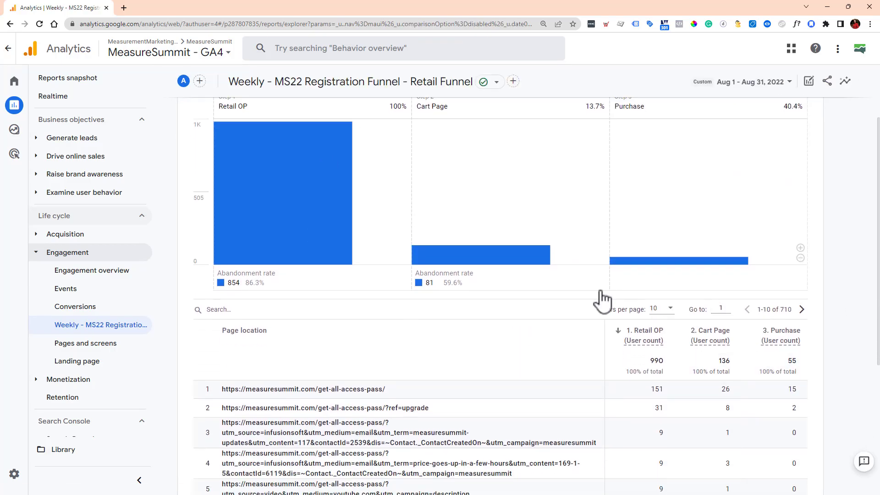
pyautogui.scroll(1, 765, 311)
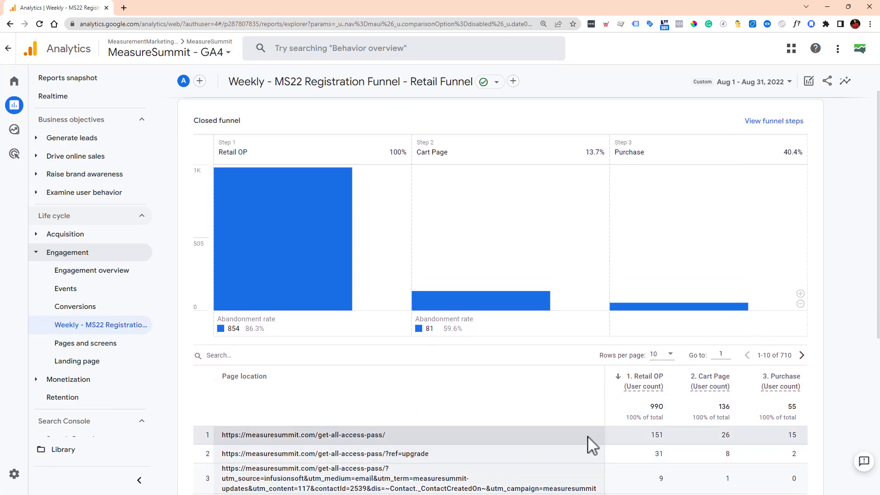
pyautogui.click(267, 377)
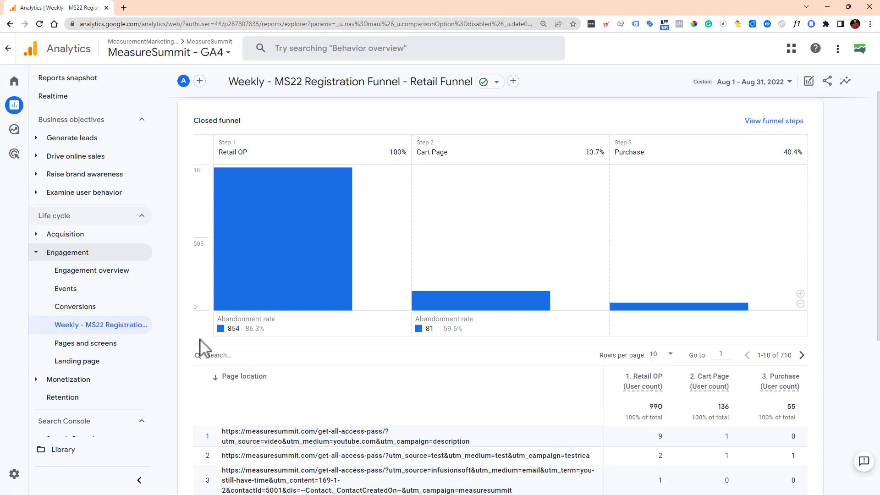
# - Expand the Business objectives topics and open the Registration Funnel - Early Bird-Pre Event report under Examine user behavior
pyautogui.click(37, 174)
pyautogui.click(38, 157)
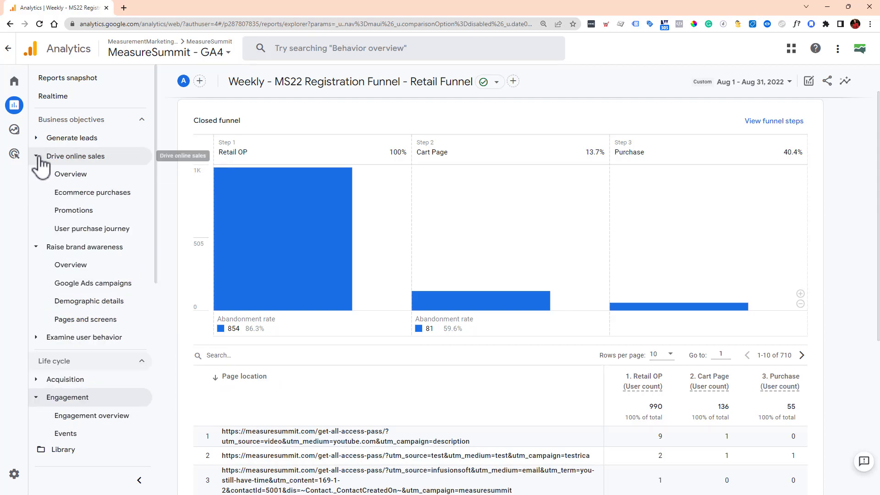
pyautogui.click(41, 138)
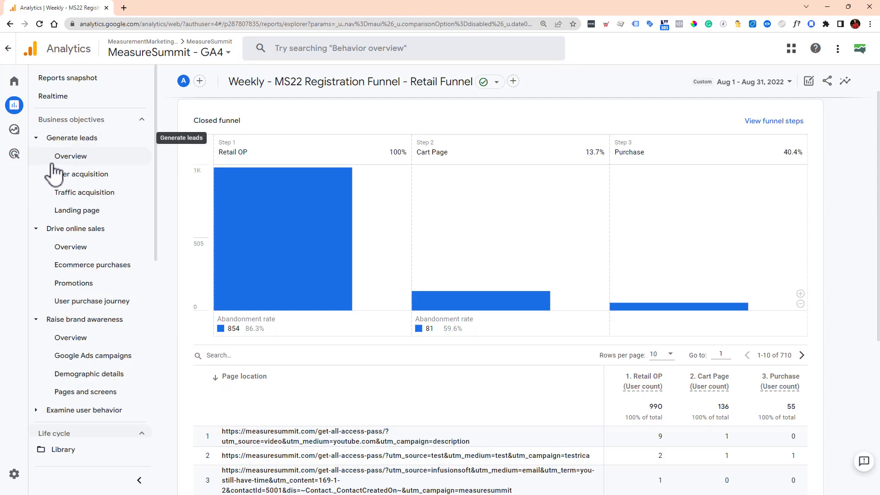
pyautogui.click(44, 410)
pyautogui.scroll(-2, 78, 338)
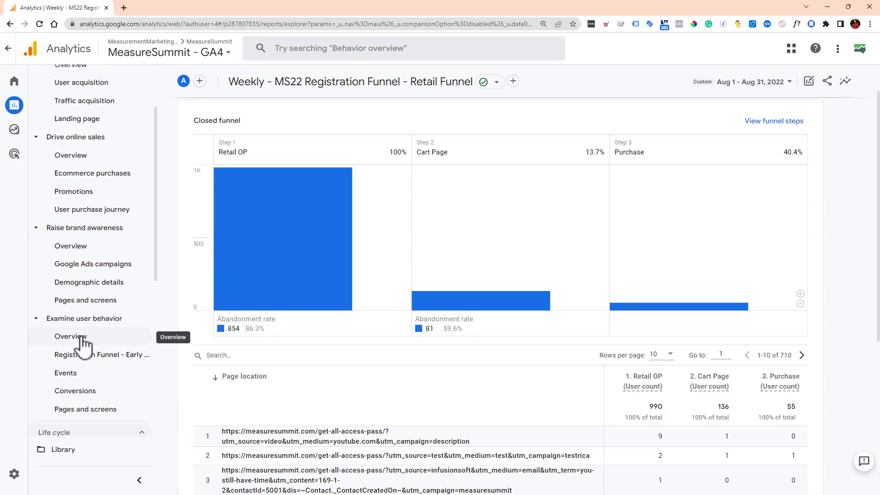
pyautogui.click(111, 356)
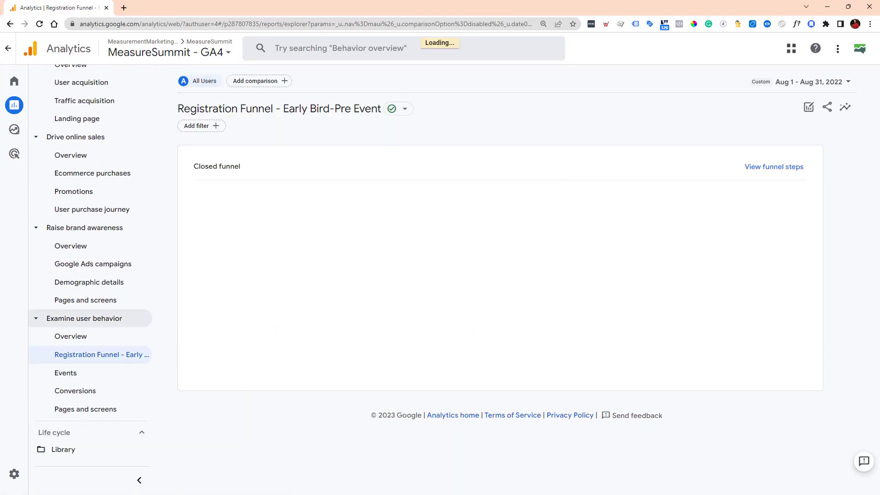
# - Review the dimension choices for the registration funnel report's table, and open the Weekly - MS22 Registration Funnel exploration
pyautogui.scroll(-5, 453, 379)
pyautogui.click(267, 222)
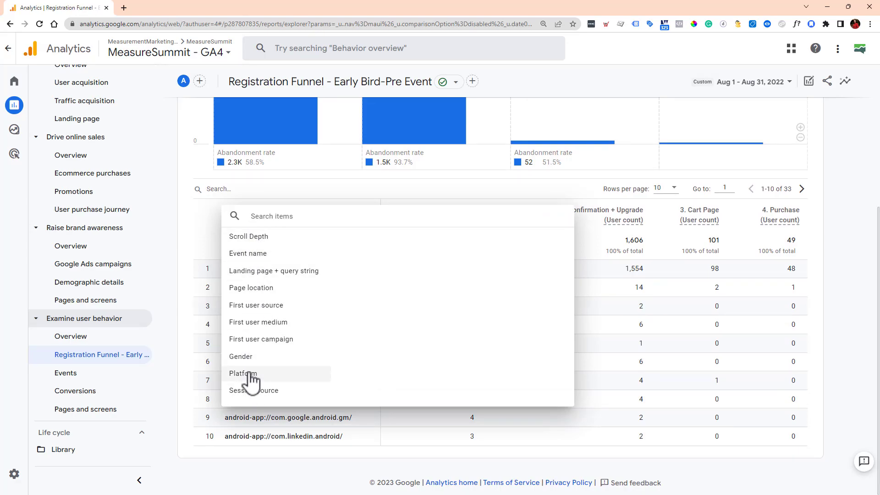
pyautogui.click(20, 137)
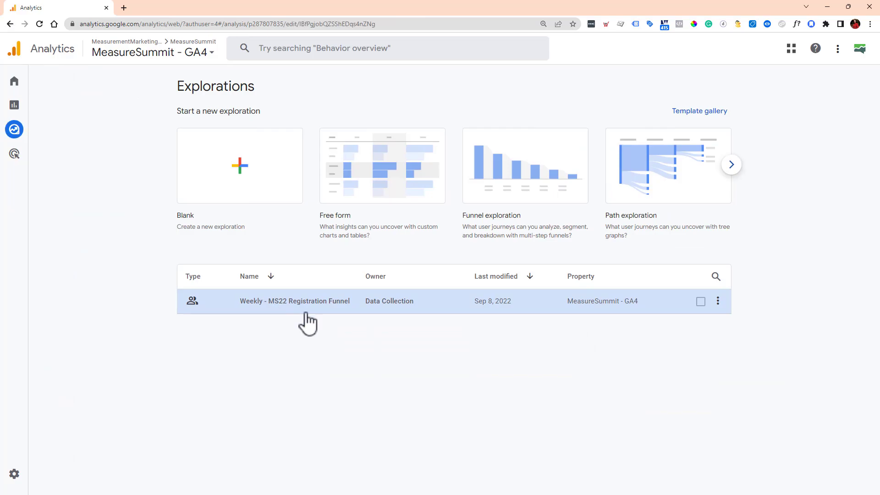
pyautogui.click(289, 309)
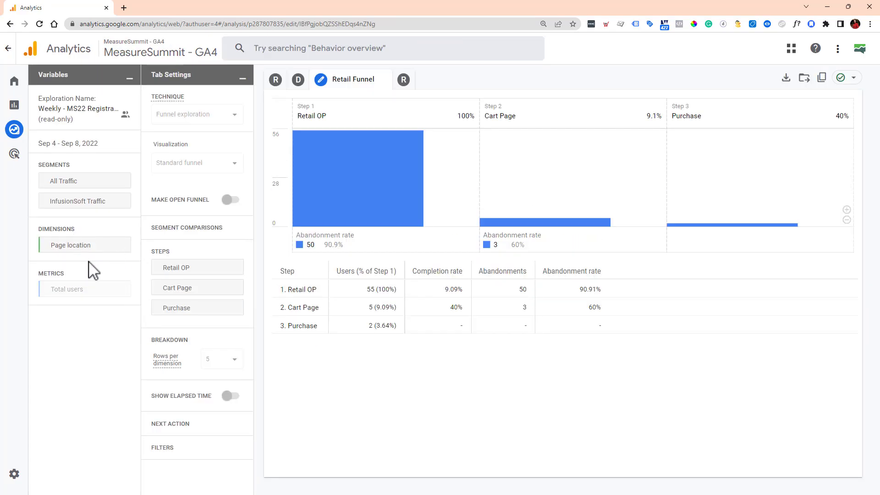
# - Create a new funnel exploration from the template and look through the dimensions available for import
pyautogui.click(19, 132)
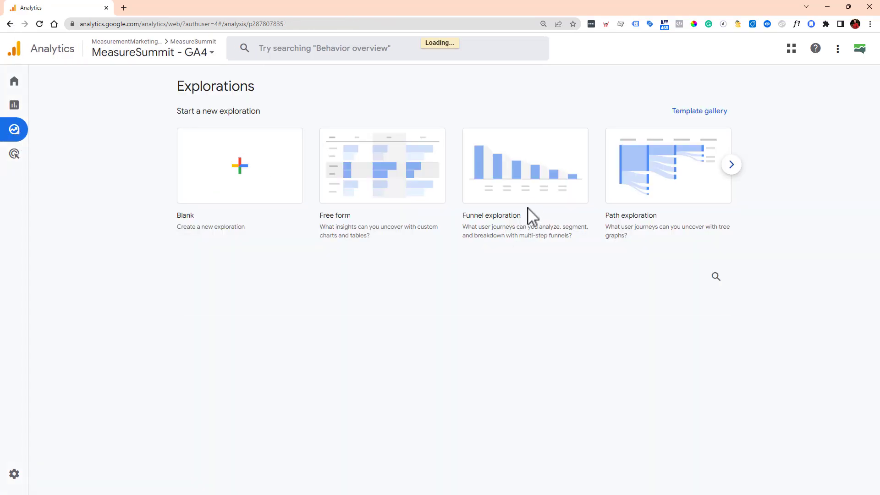
pyautogui.click(530, 196)
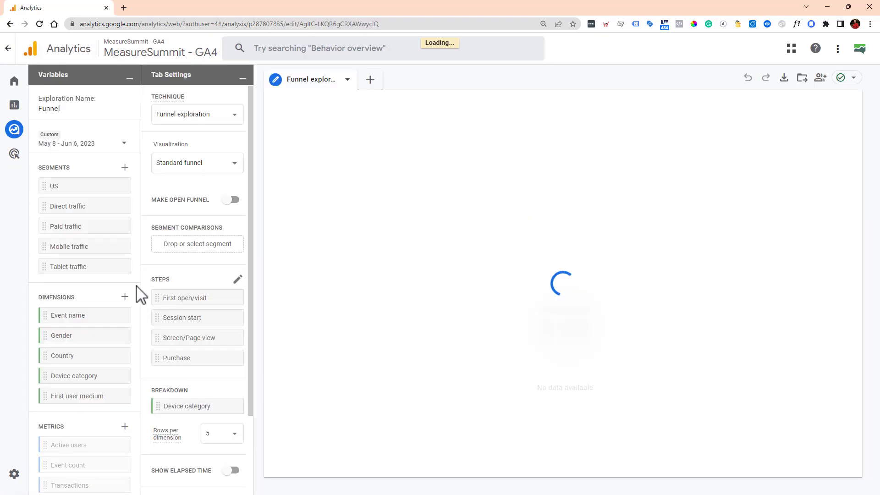
pyautogui.click(125, 297)
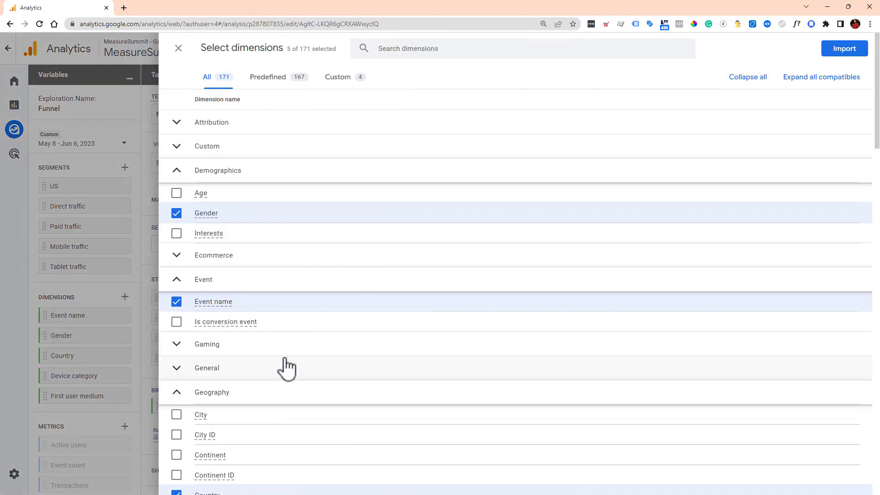
pyautogui.click(92, 384)
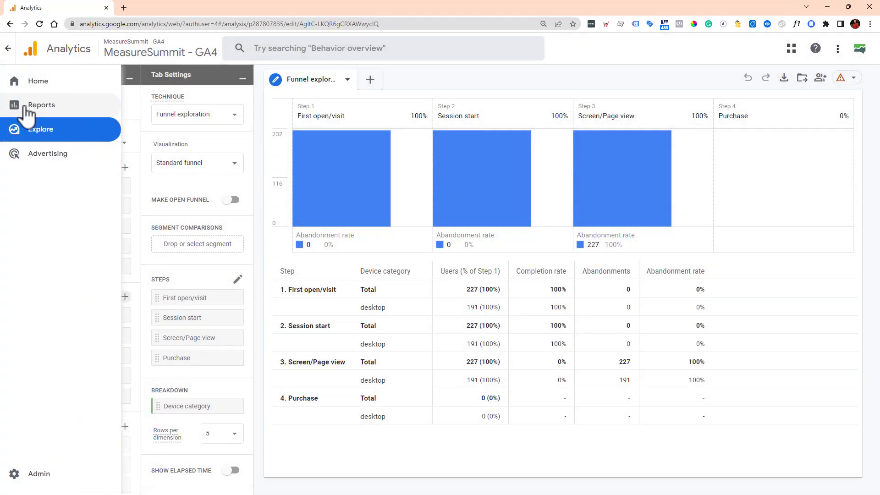
# - Open the Registration Funnel - Early Bird-Pre Event report under Examine user behavior and review its funnel and table
pyautogui.click(30, 112)
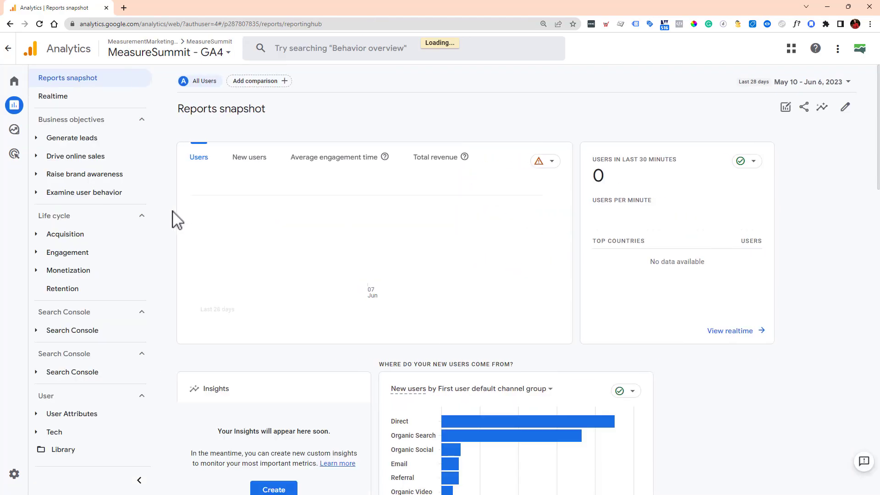
pyautogui.click(39, 194)
pyautogui.click(79, 229)
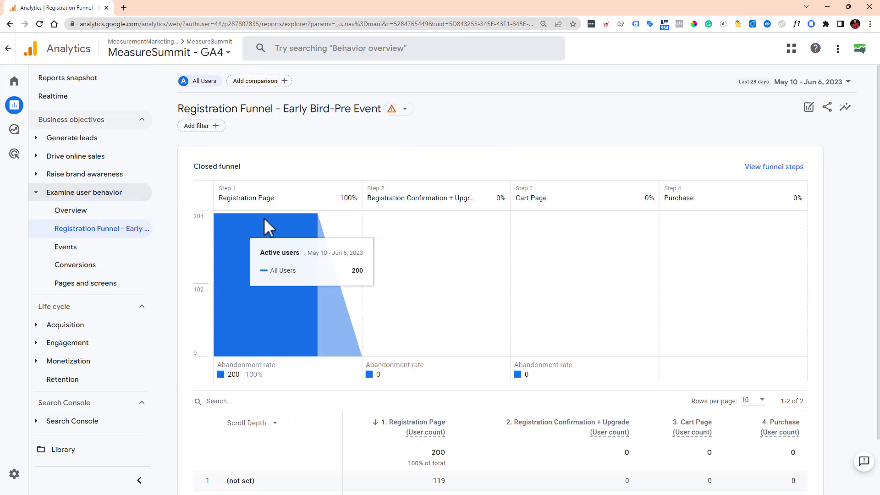
pyautogui.scroll(-1, 700, 315)
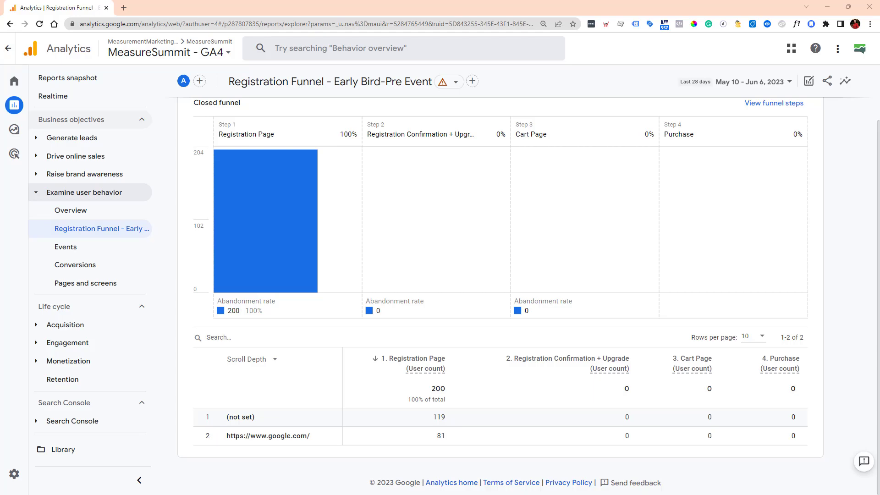
# - Try to switch to the first property of the _Teaching Account
pyautogui.click(201, 53)
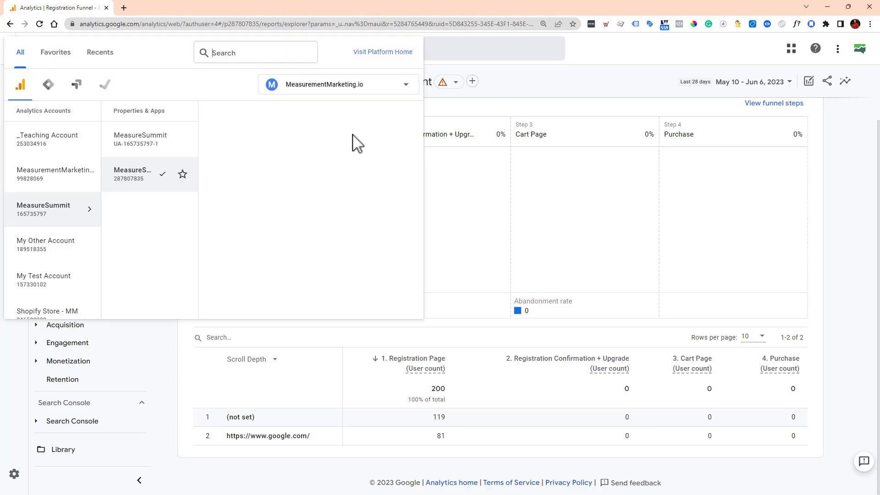
pyautogui.click(83, 155)
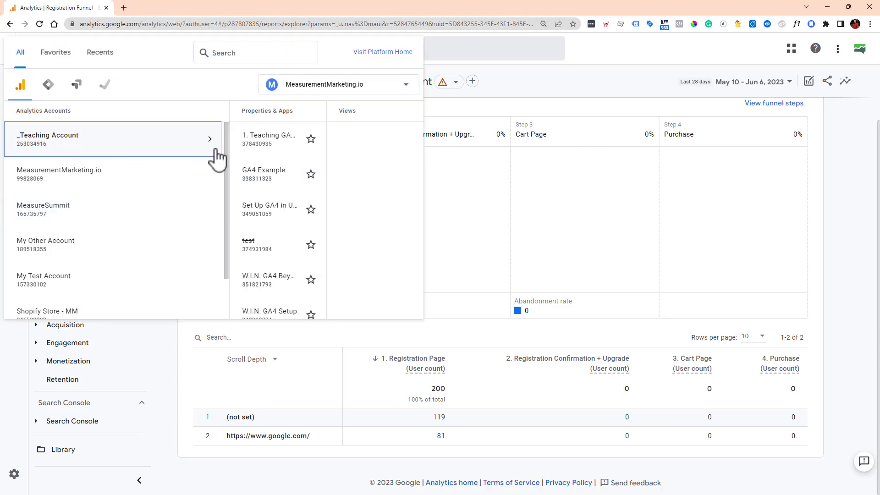
pyautogui.click(235, 153)
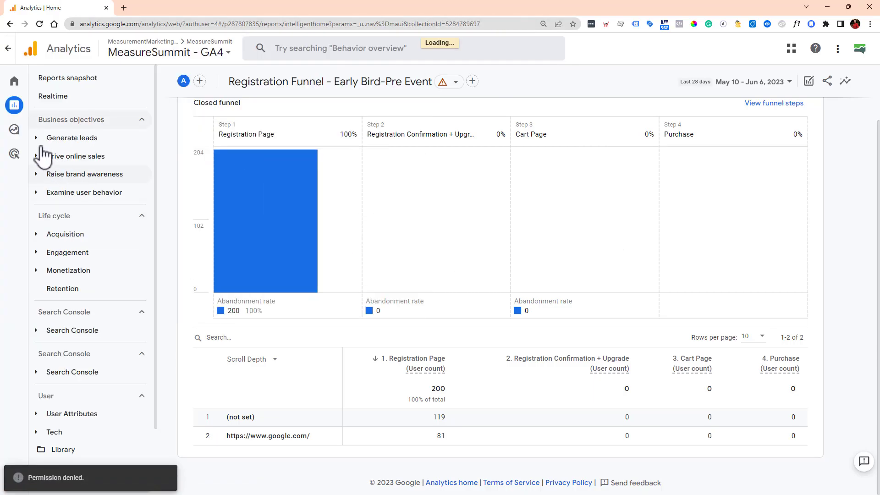
# - Create a blank exploration and look over the builder for a custom user segment
pyautogui.click(18, 133)
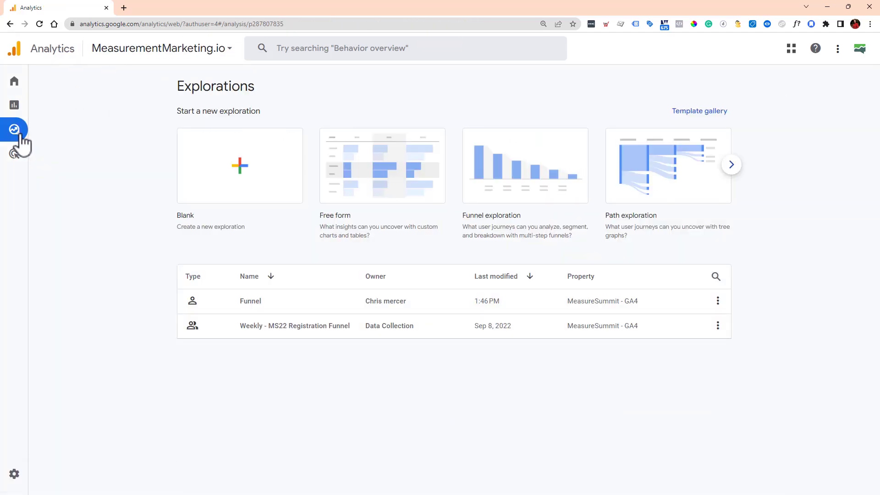
pyautogui.click(264, 202)
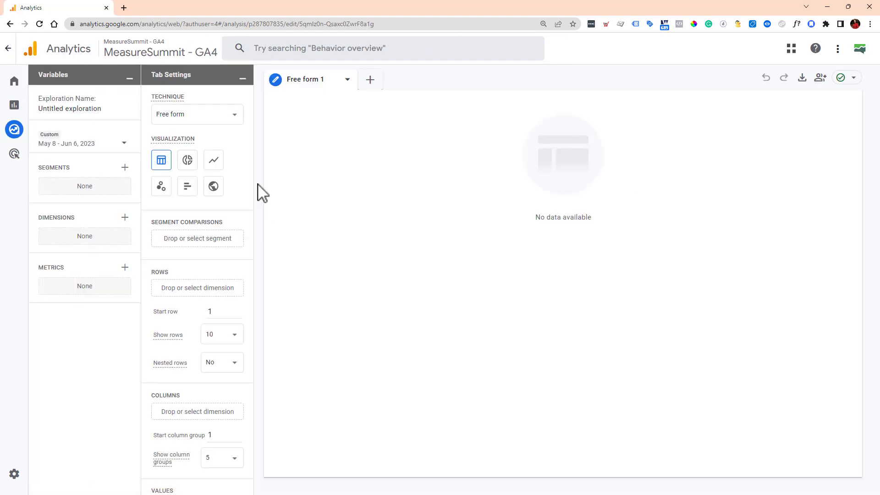
pyautogui.click(125, 167)
pyautogui.click(332, 157)
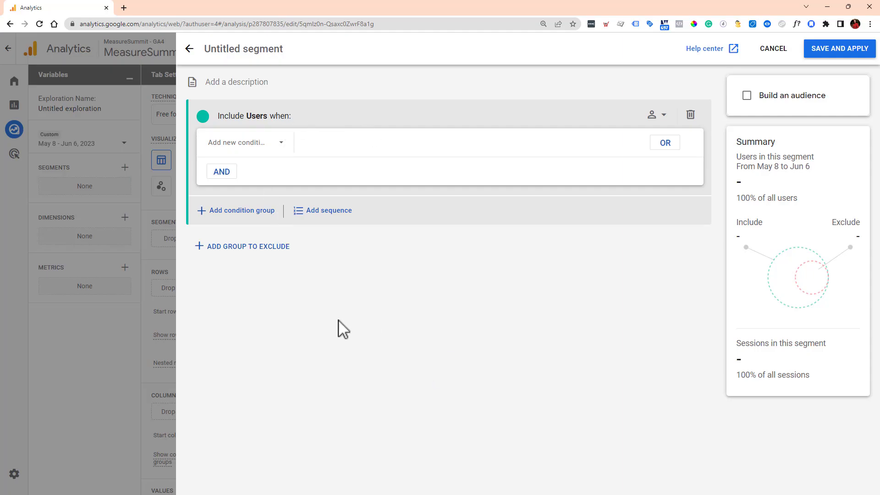
pyautogui.click(96, 342)
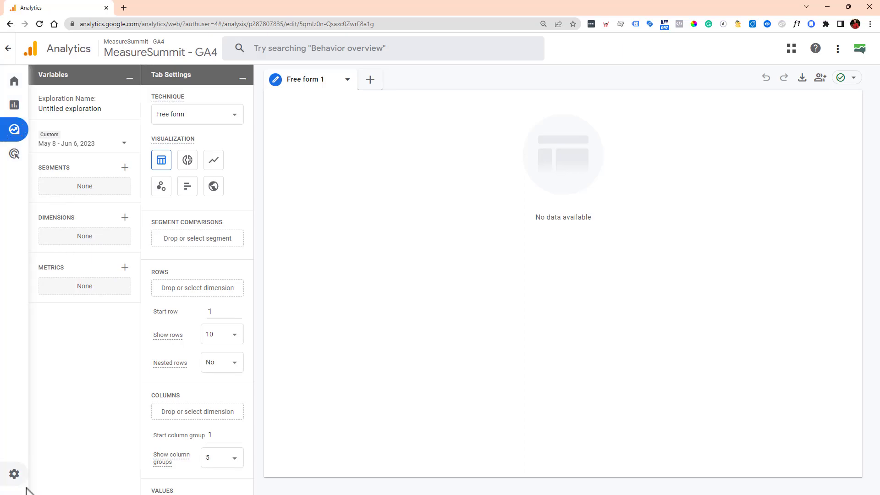
# - Try the Build an audience option on a new user segment and discard the segment
pyautogui.click(125, 167)
pyautogui.click(426, 142)
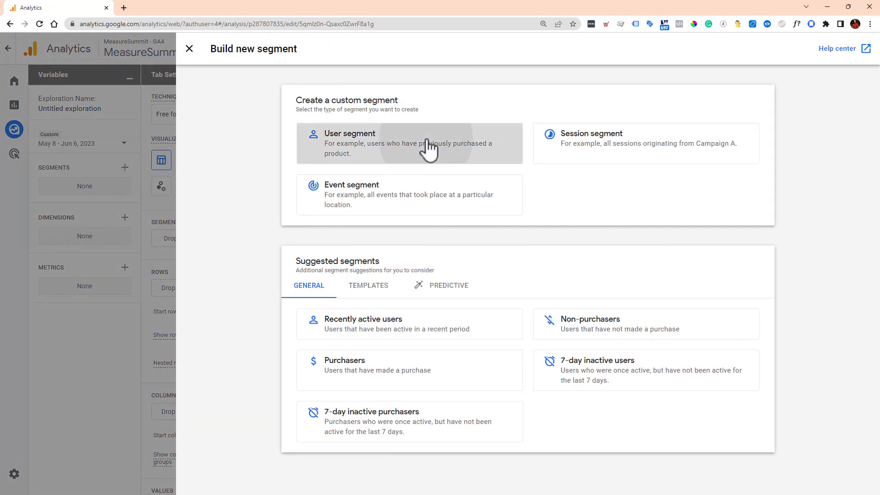
pyautogui.click(746, 96)
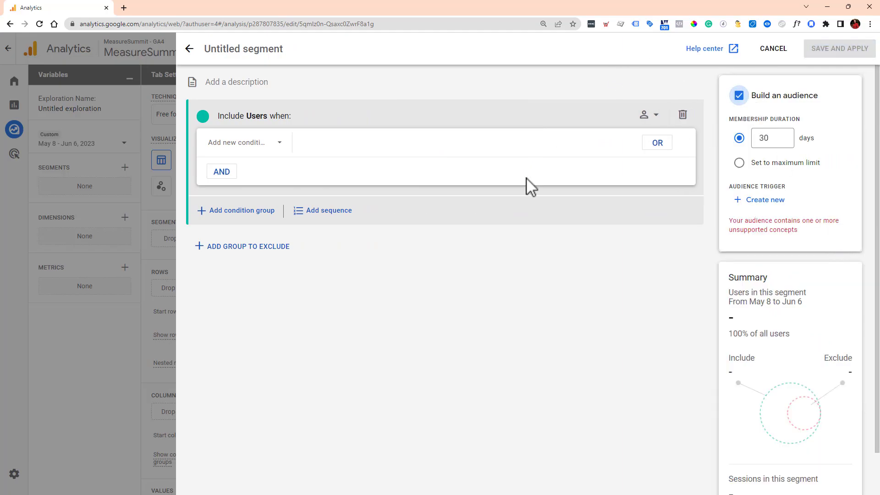
pyautogui.click(134, 323)
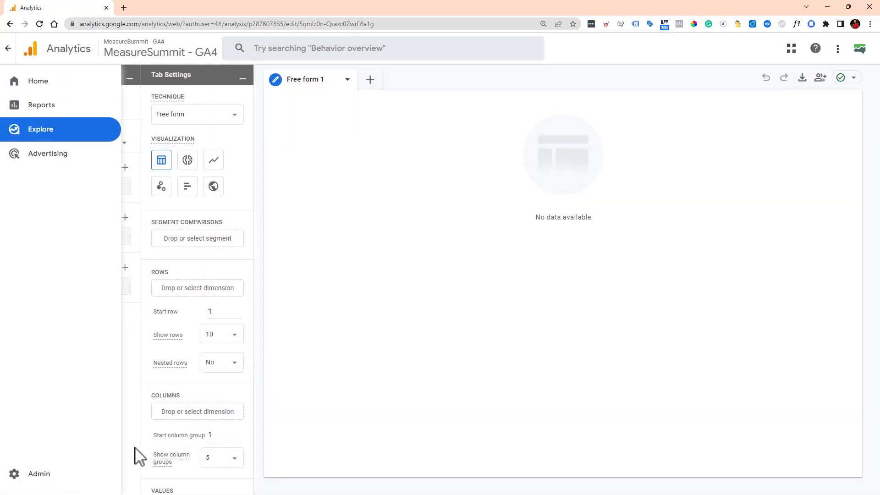
# - Open the purchase_retail_aap audience from the property's admin settings and review its name, sequence and event trigger
pyautogui.click(14, 475)
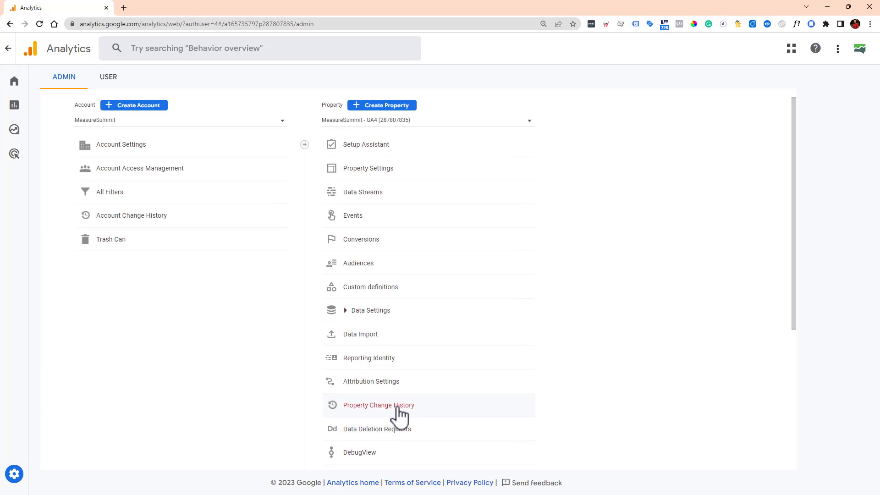
pyautogui.click(392, 266)
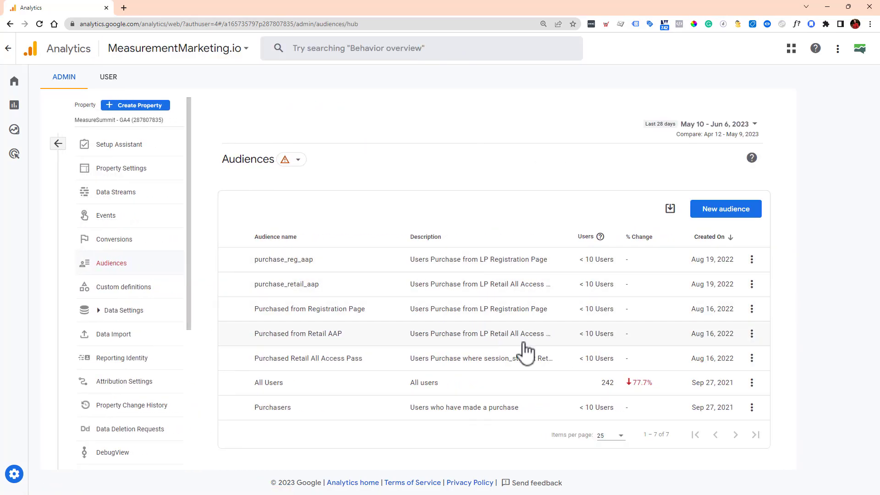
pyautogui.click(752, 285)
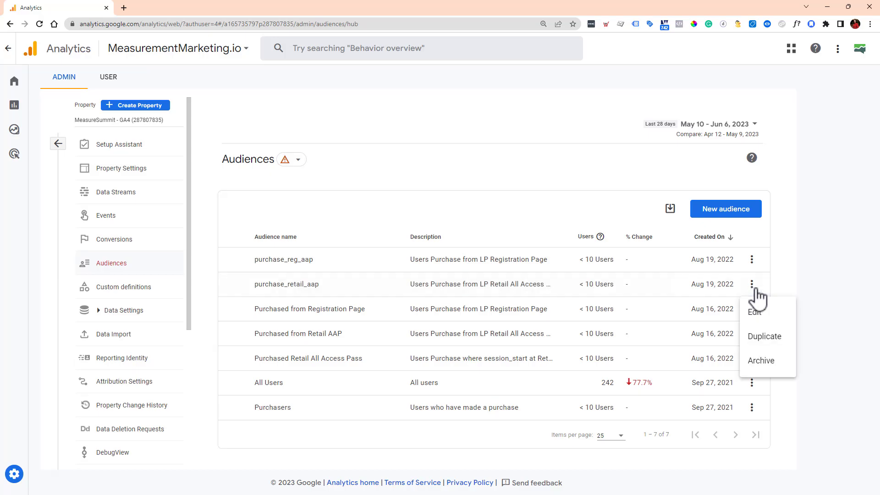
pyautogui.click(772, 313)
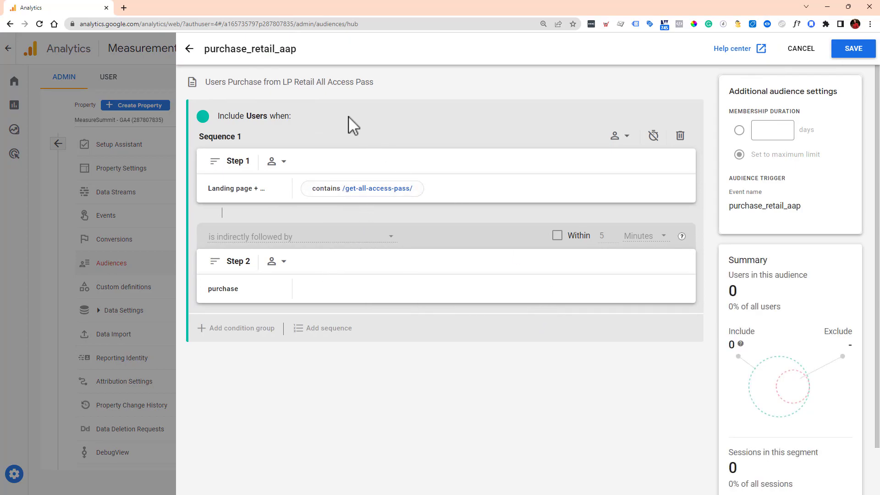
pyautogui.moveTo(298, 48); pyautogui.dragTo(189, 57)
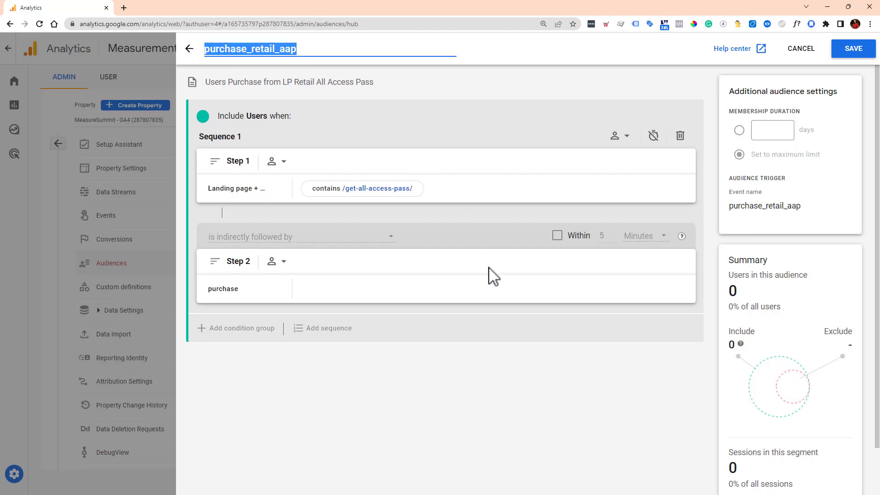
pyautogui.click(154, 362)
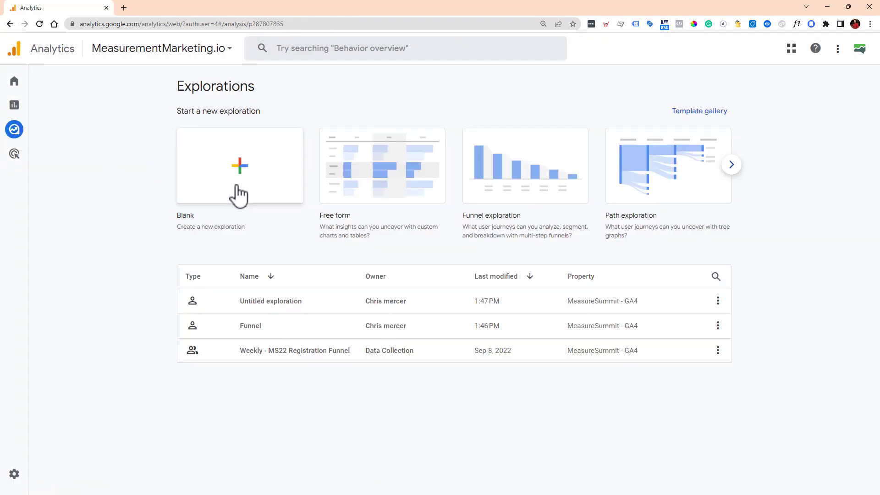
# - Create another blank exploration and start a custom user segment in it, leaving Build an audience turned off
pyautogui.click(238, 195)
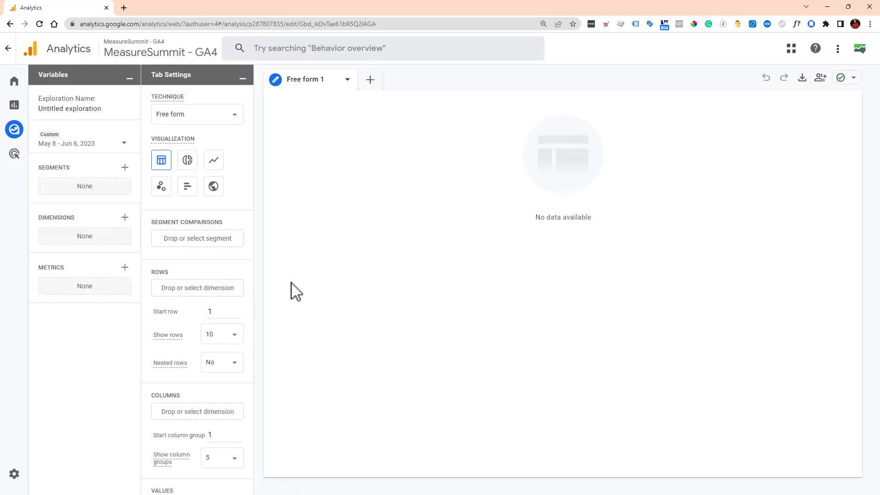
pyautogui.click(125, 168)
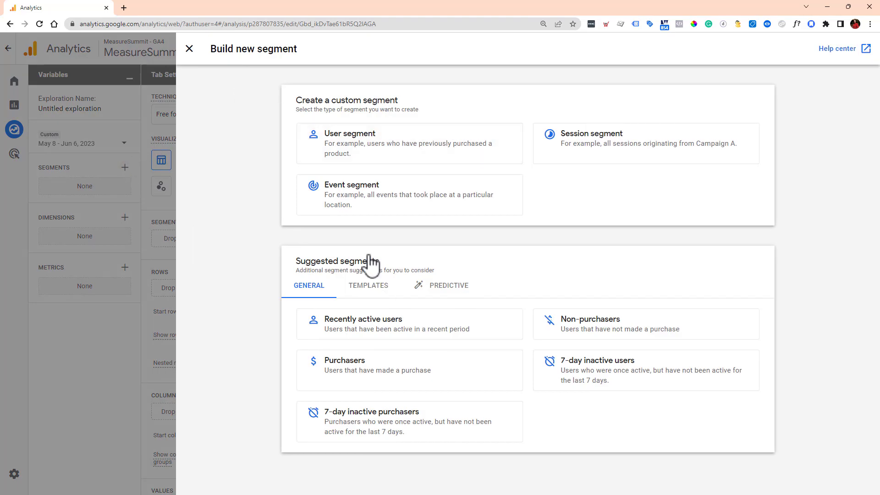
pyautogui.click(378, 145)
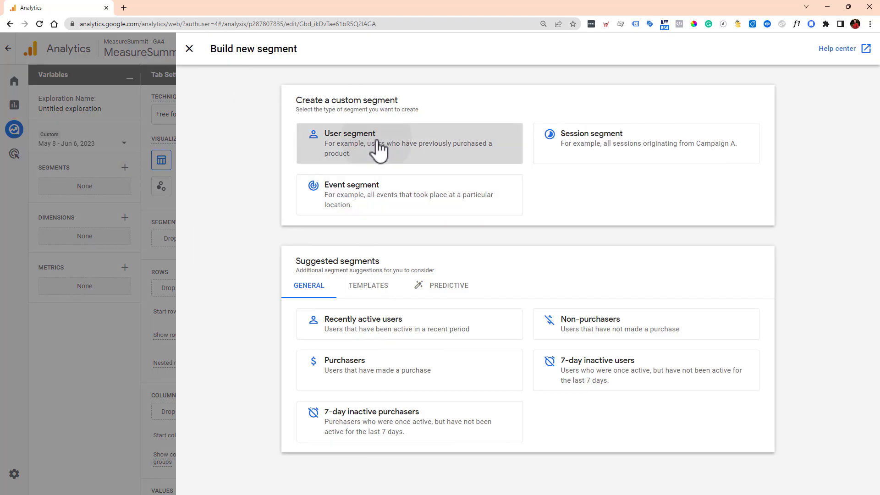
pyautogui.click(777, 96)
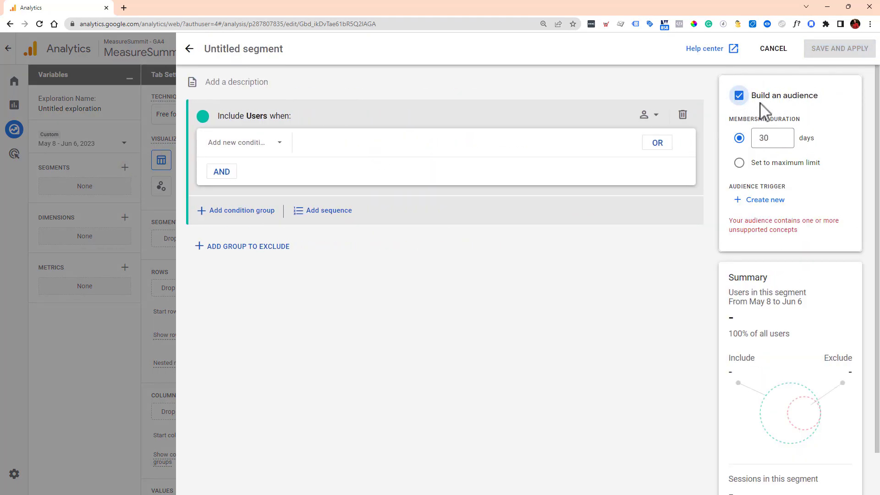
pyautogui.click(739, 96)
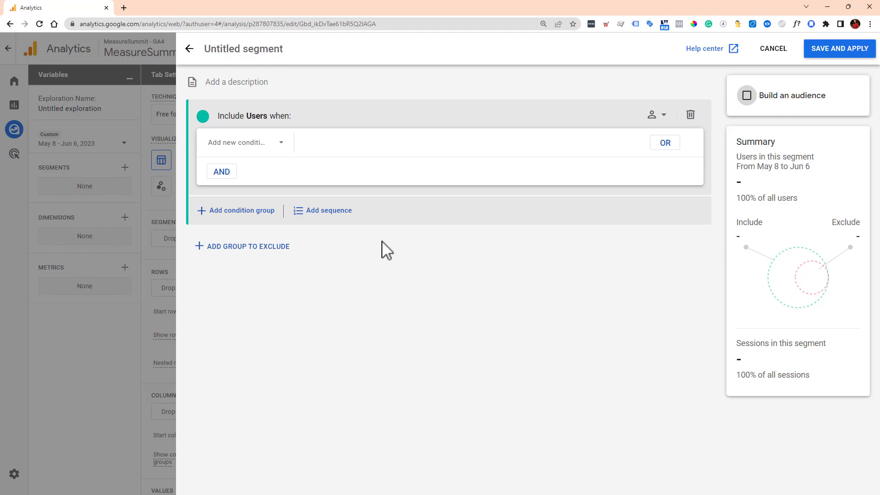
# - Search for "date" among the segment conditions and add the event-scoped Date dimension
pyautogui.click(259, 143)
pyautogui.write('da')
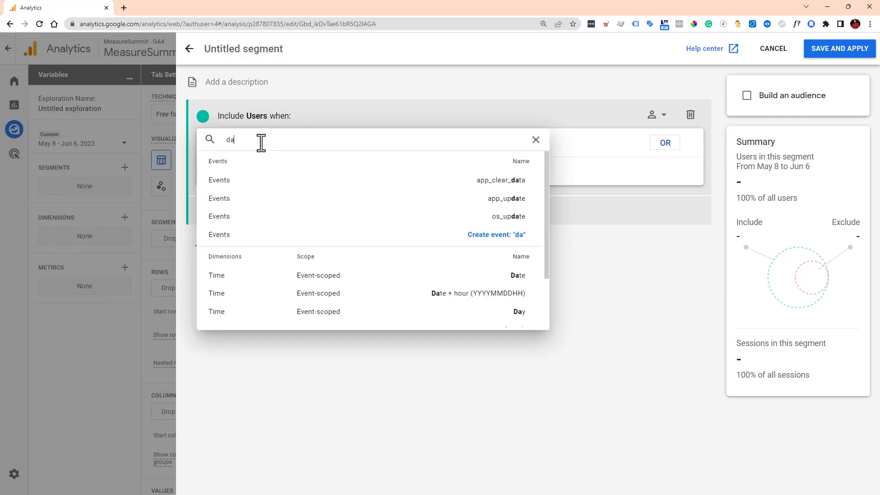
pyautogui.write('te')
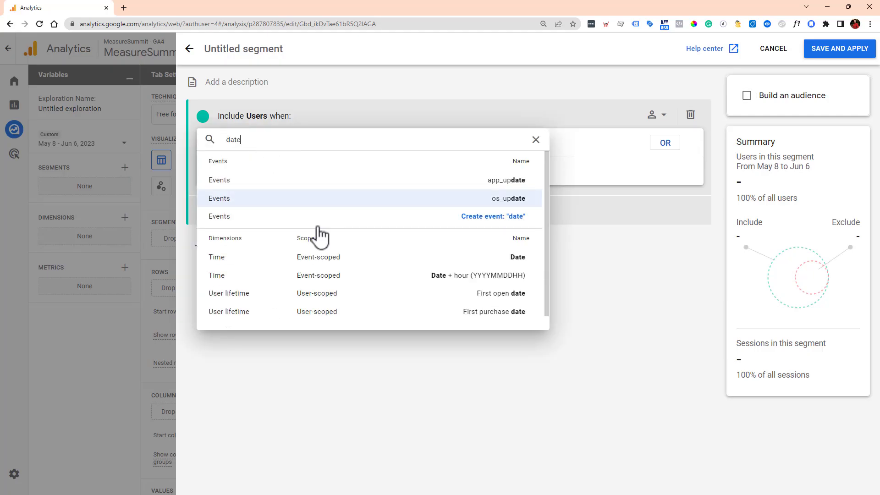
pyautogui.click(336, 261)
# - Try an "is between" filter on the segment's Date dimension and leave it without applying
pyautogui.click(328, 144)
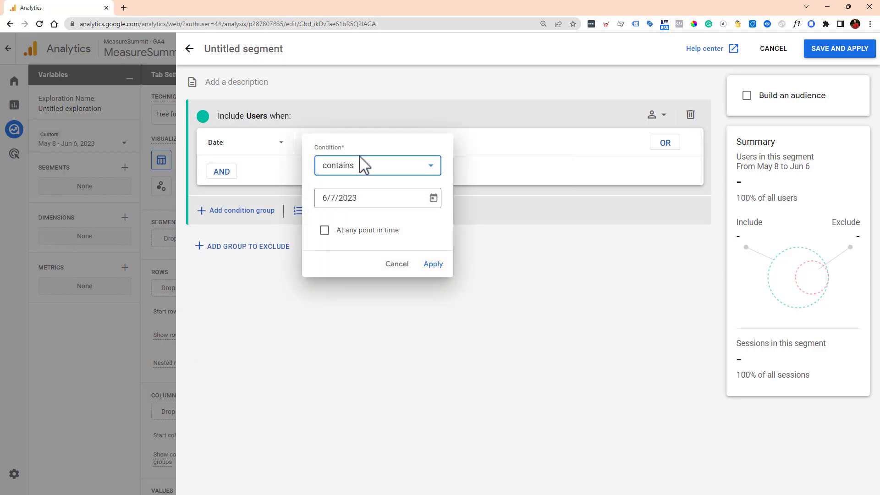
pyautogui.click(355, 229)
pyautogui.click(325, 229)
pyautogui.click(420, 168)
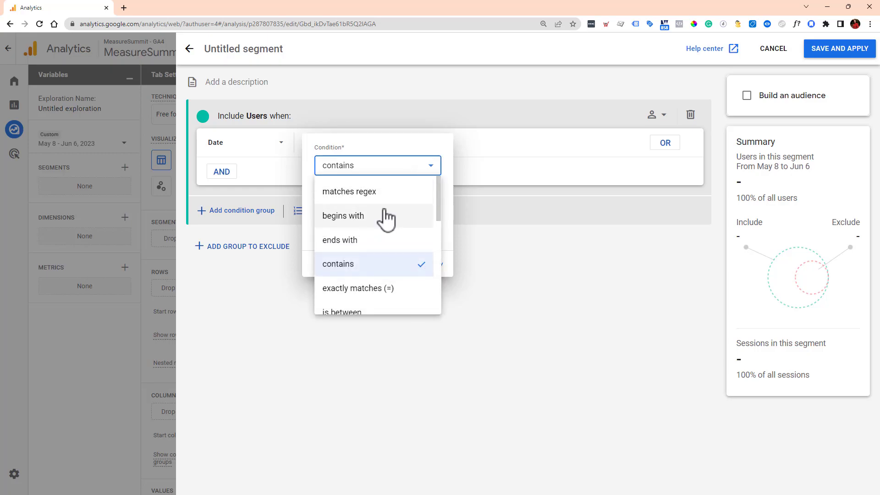
pyautogui.scroll(-1, 378, 289)
pyautogui.click(369, 265)
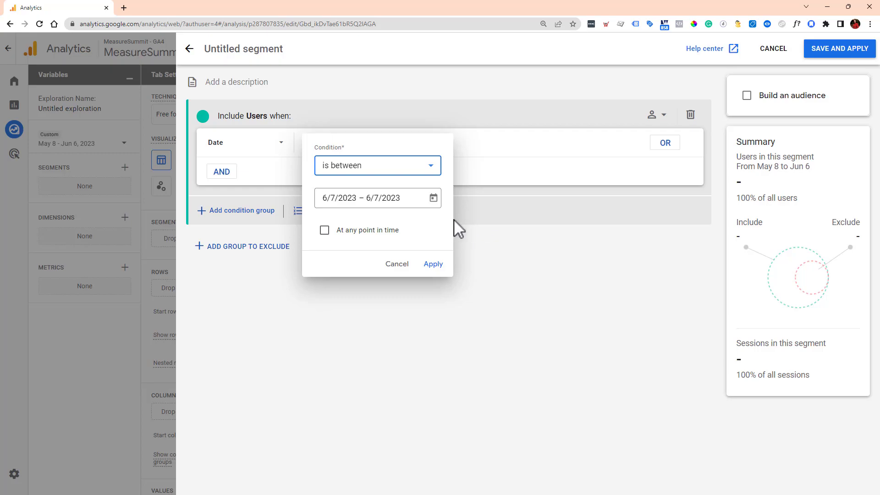
pyautogui.click(539, 308)
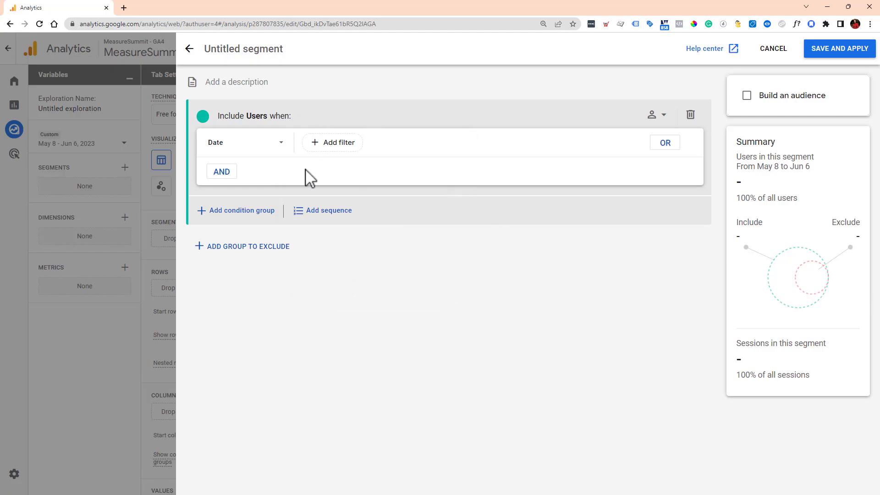
# - Search the segment's condition items for "rev" and "value" and clear the search
pyautogui.click(232, 151)
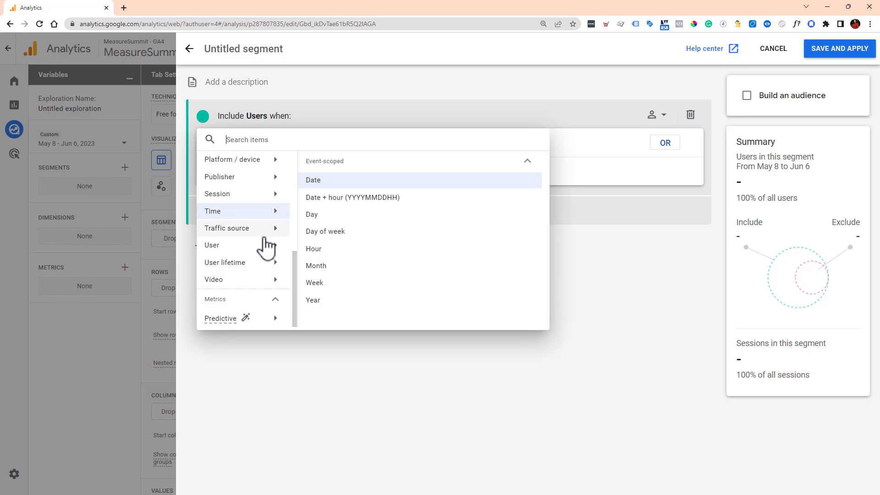
pyautogui.scroll(2, 281, 183)
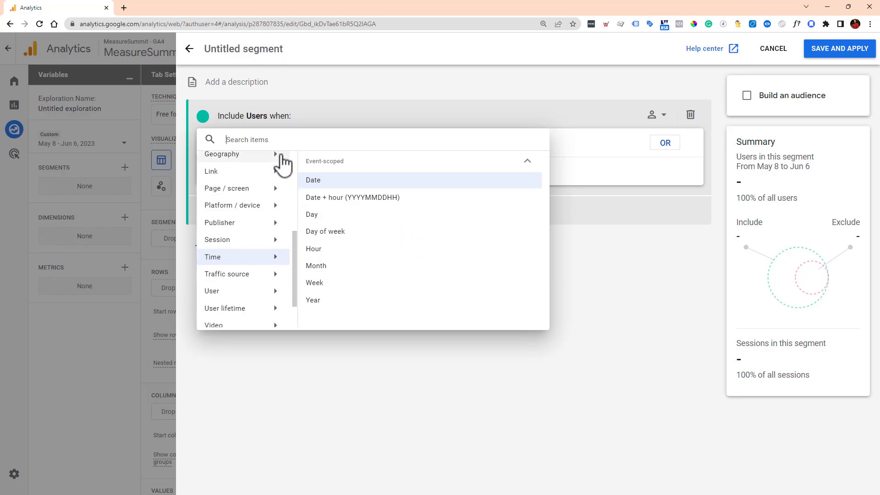
pyautogui.click(286, 144)
pyautogui.write('rev')
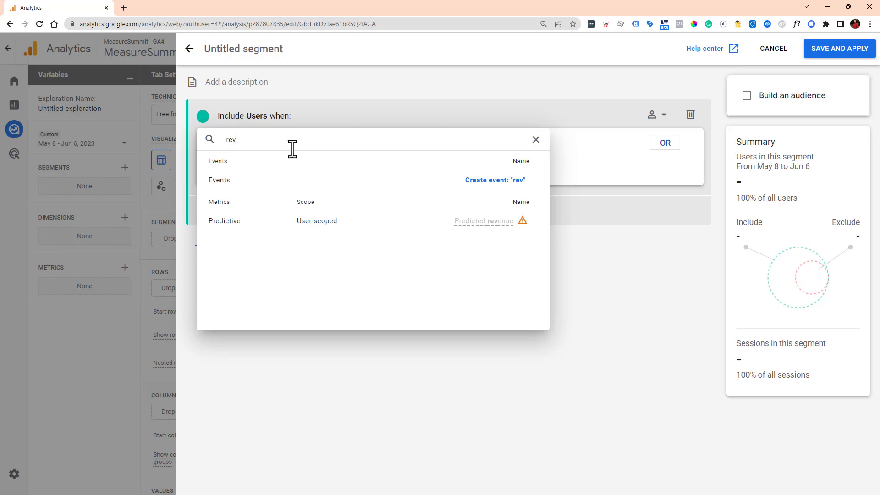
pyautogui.press('BackSpace')
pyautogui.press('BackSpace')
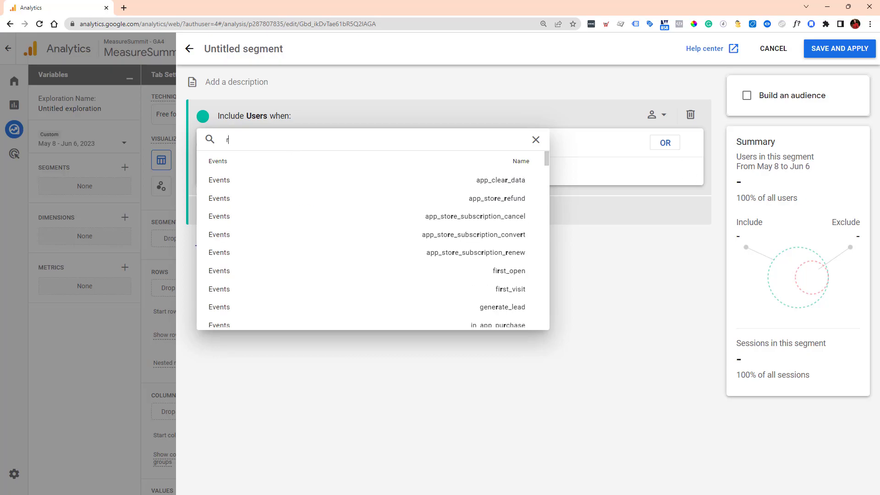
pyautogui.doubleClick(281, 142)
pyautogui.write('va')
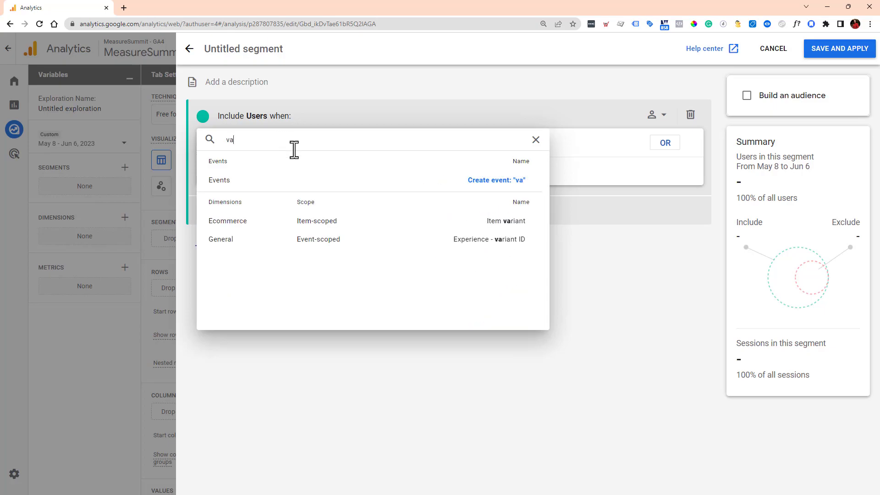
pyautogui.write('l')
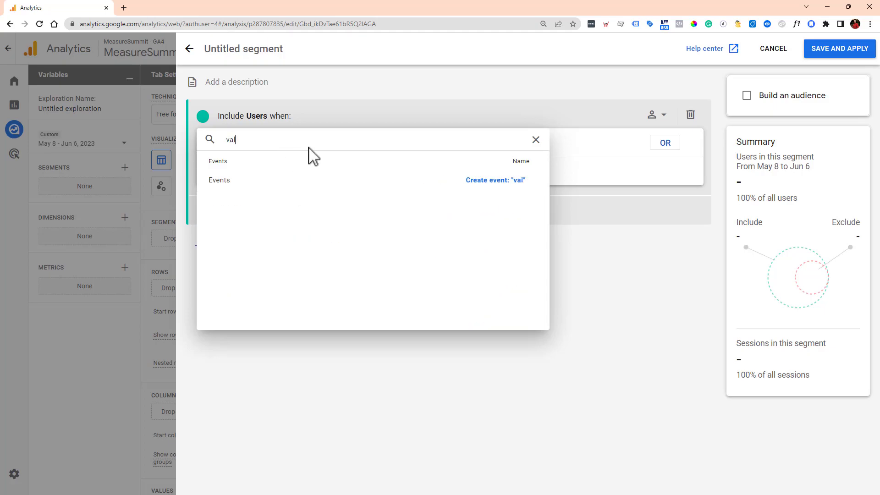
pyautogui.write('ue')
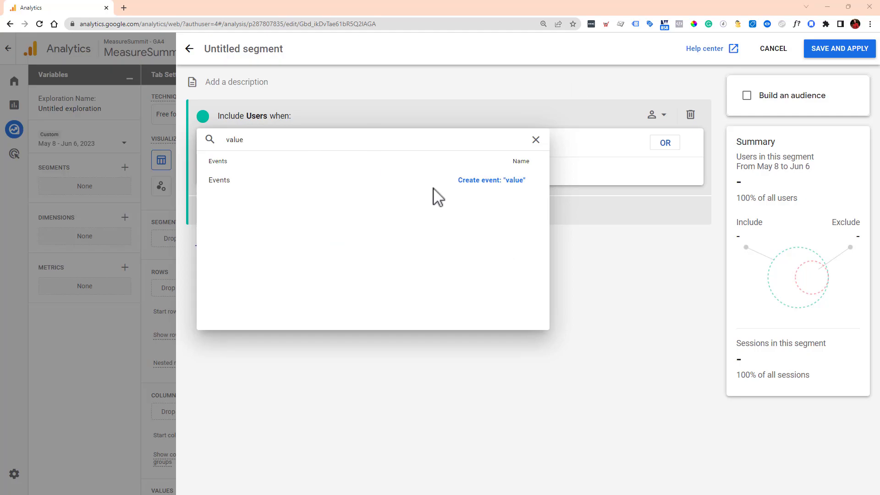
pyautogui.press('BackSpace')
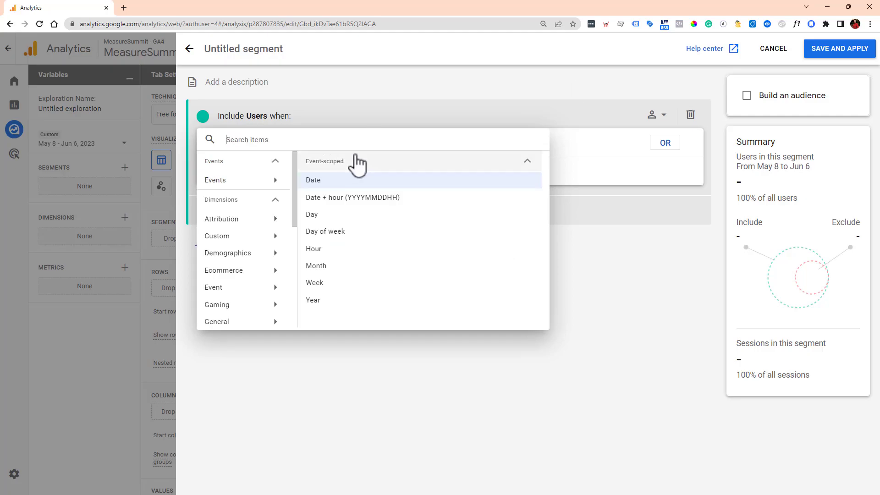
# - Examine the full list of filter conditions offered for the Date dimension, leaving the filter unapplied
pyautogui.click(317, 179)
pyautogui.click(321, 141)
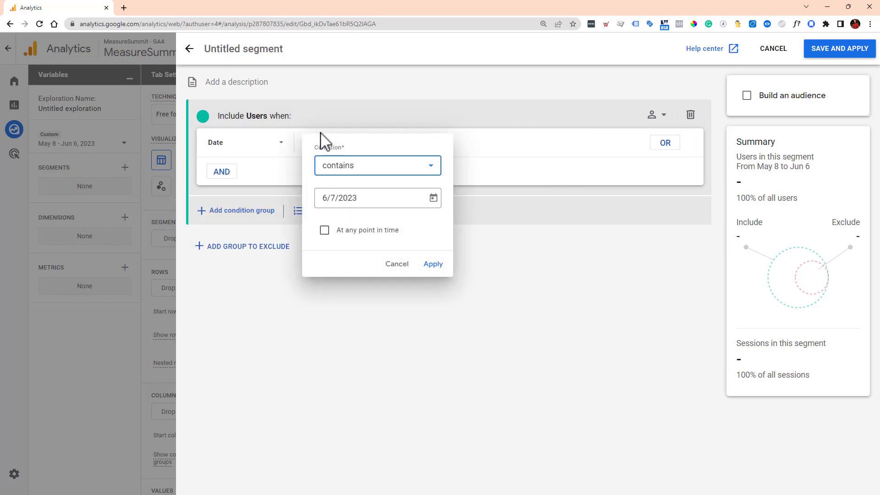
pyautogui.click(393, 167)
pyautogui.scroll(-4, 403, 196)
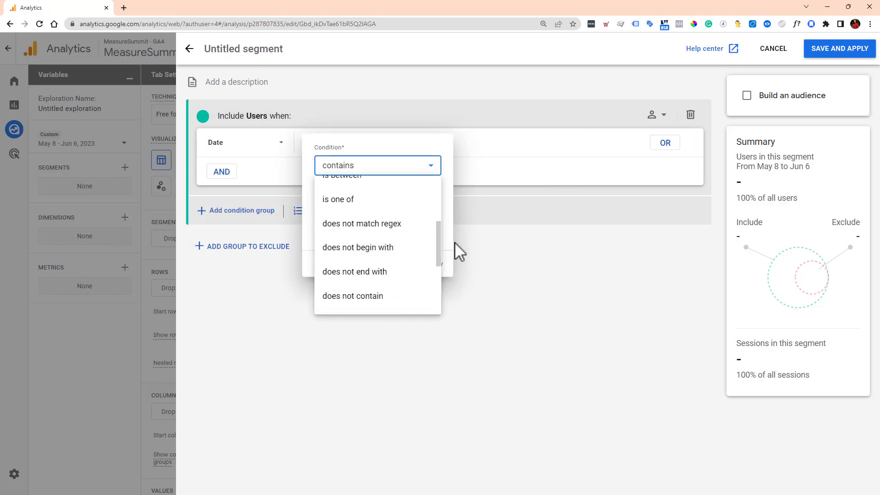
pyautogui.scroll(-3, 389, 244)
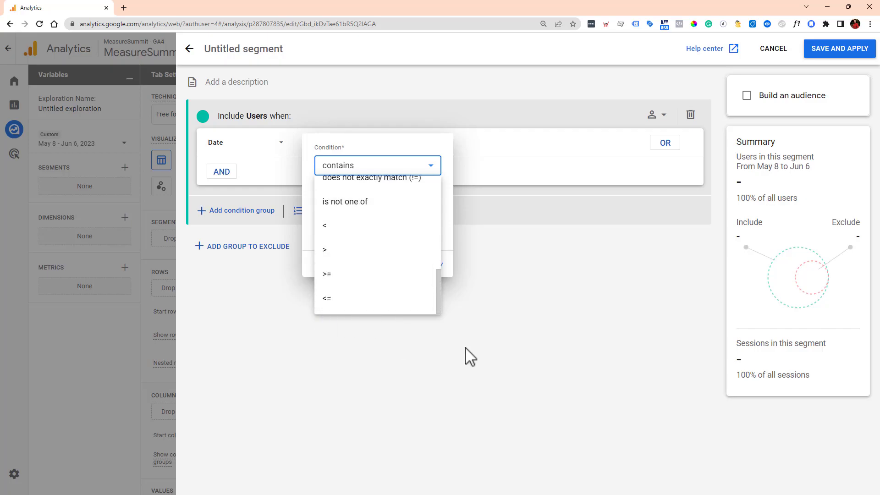
pyautogui.click(549, 344)
pyautogui.click(239, 158)
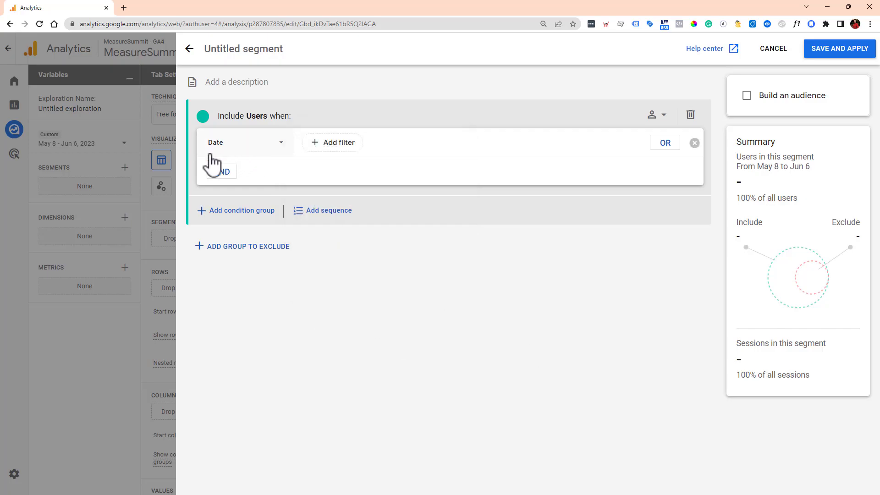
pyautogui.click(253, 150)
pyautogui.click(656, 308)
# - Show the Analytics Help What's new page with the audience builder's new dimensions and metrics, and put it away
pyautogui.moveTo(878, 220); pyautogui.dragTo(110, 10)
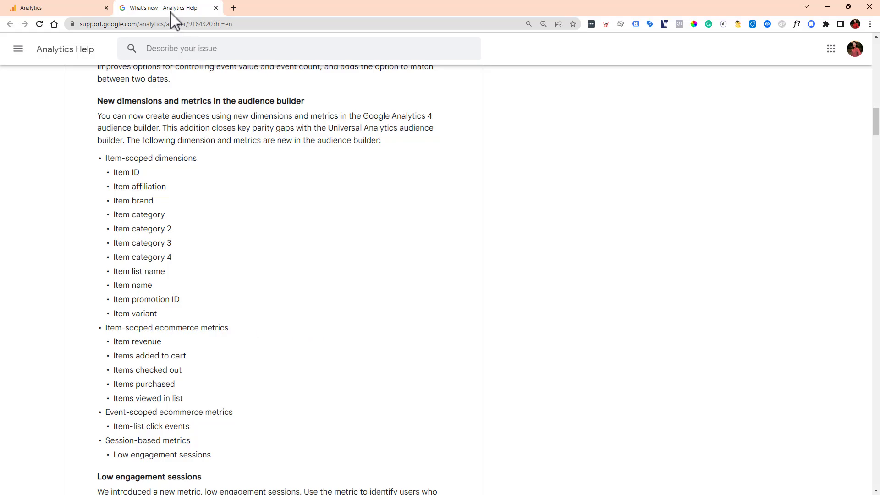
pyautogui.moveTo(169, 12); pyautogui.dragTo(879, 137)
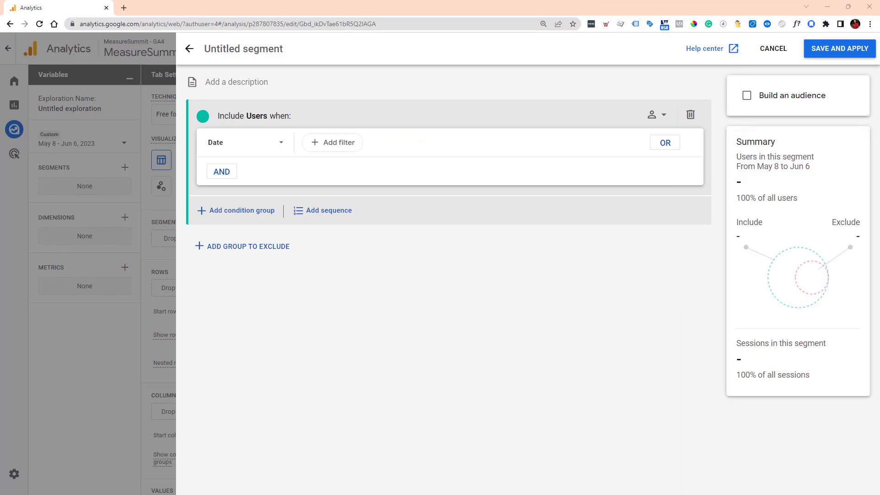
# - Leave the segment for the reports snapshot and open the admin settings of the _Teaching Account
pyautogui.click(78, 406)
pyautogui.moveTo(25, 120)
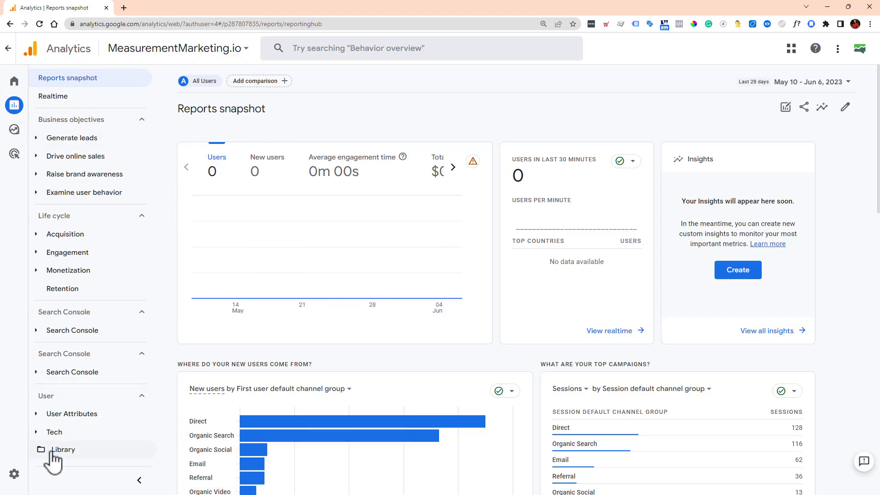
pyautogui.click(21, 483)
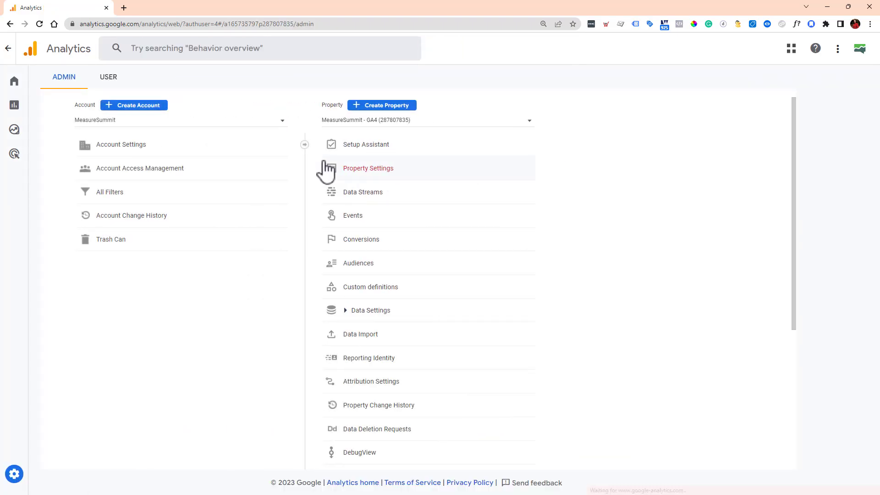
pyautogui.click(243, 123)
pyautogui.click(182, 144)
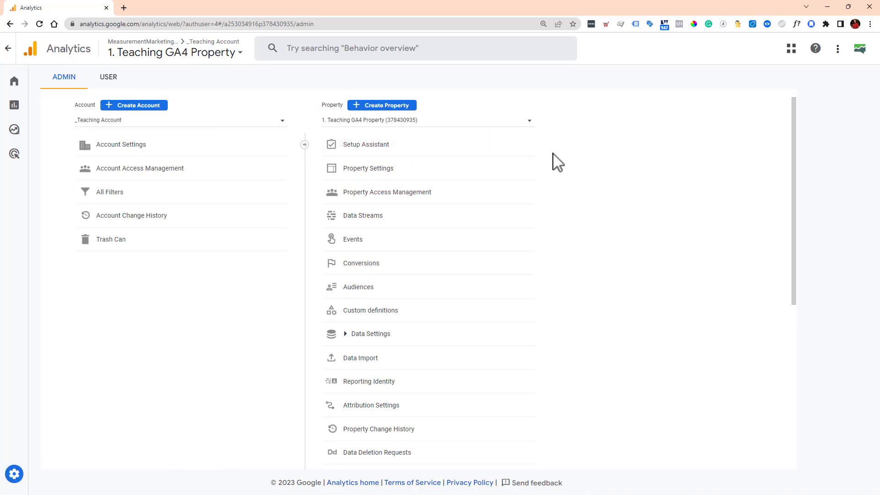
# - Start a new property named "Test Test ok to delete" and continue to its business details
pyautogui.click(406, 106)
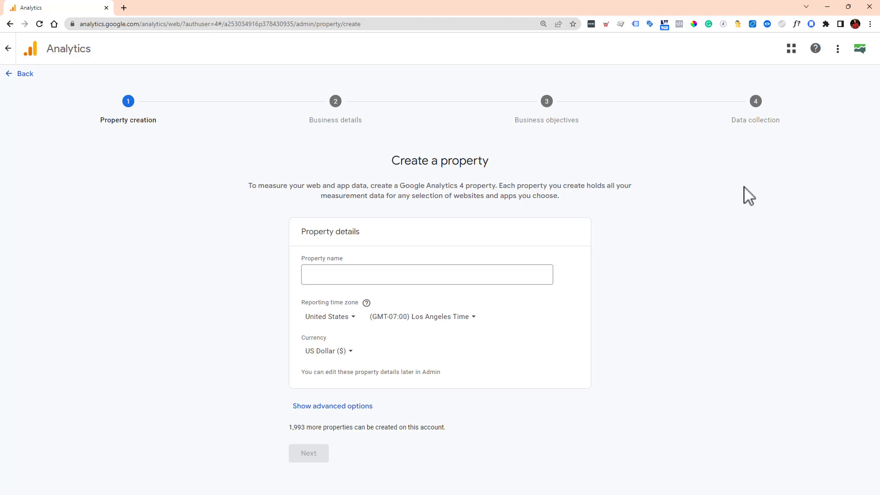
pyautogui.click(462, 275)
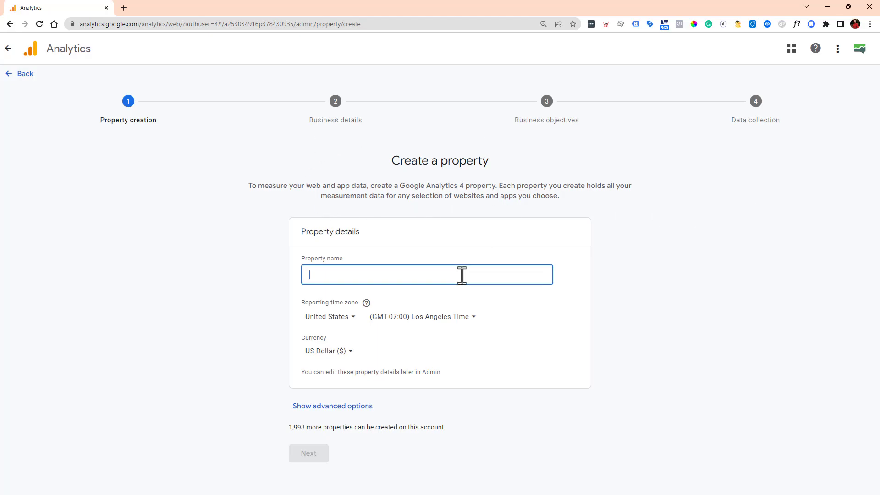
pyautogui.write('Test Test ok to delete')
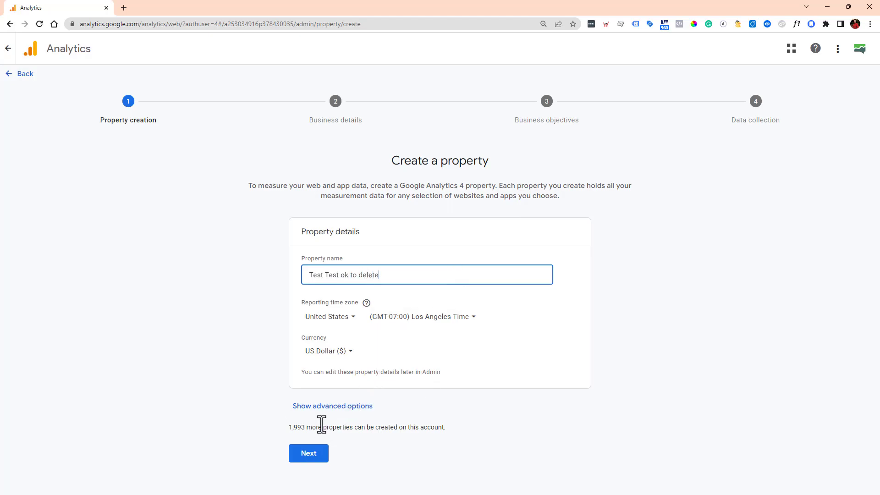
pyautogui.click(309, 456)
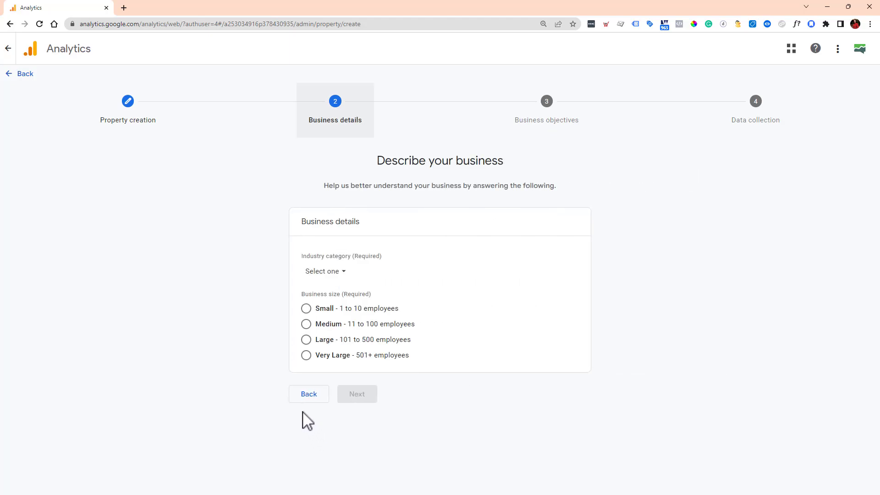
# - Set the industry category to Books & Literature and the business size to Small - 1 to 10 employees, and continue
pyautogui.click(322, 272)
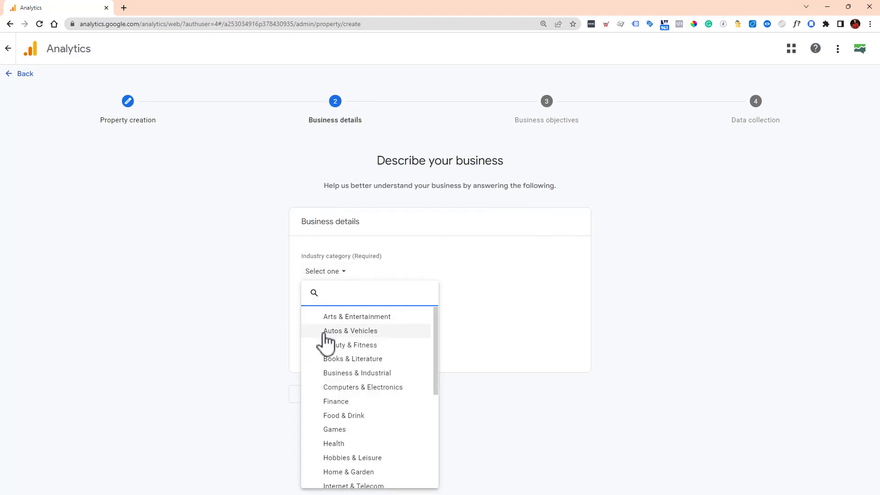
pyautogui.click(321, 359)
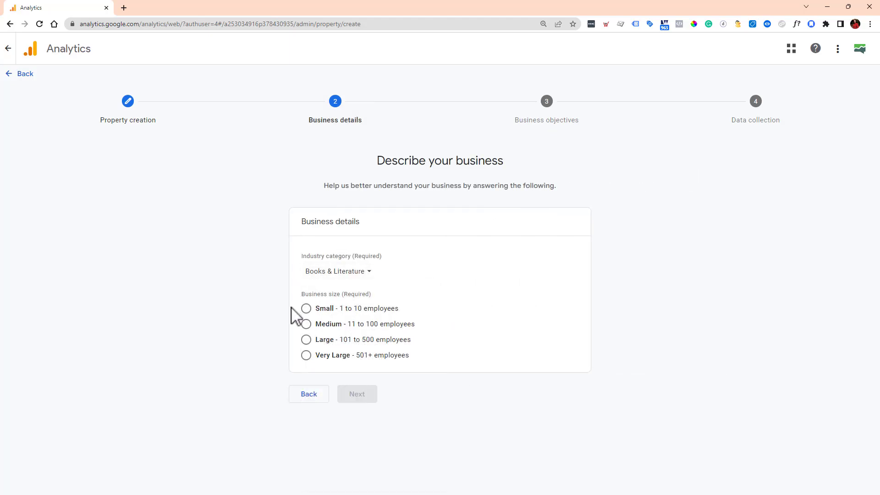
pyautogui.click(306, 309)
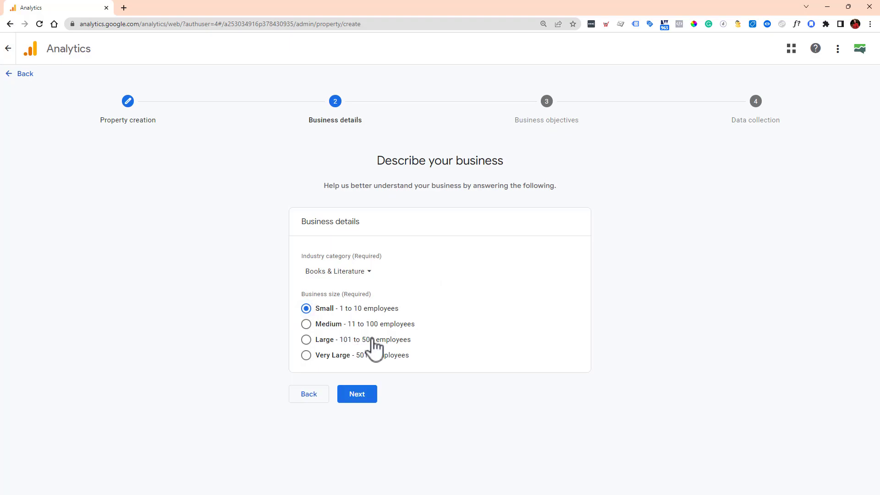
pyautogui.click(365, 397)
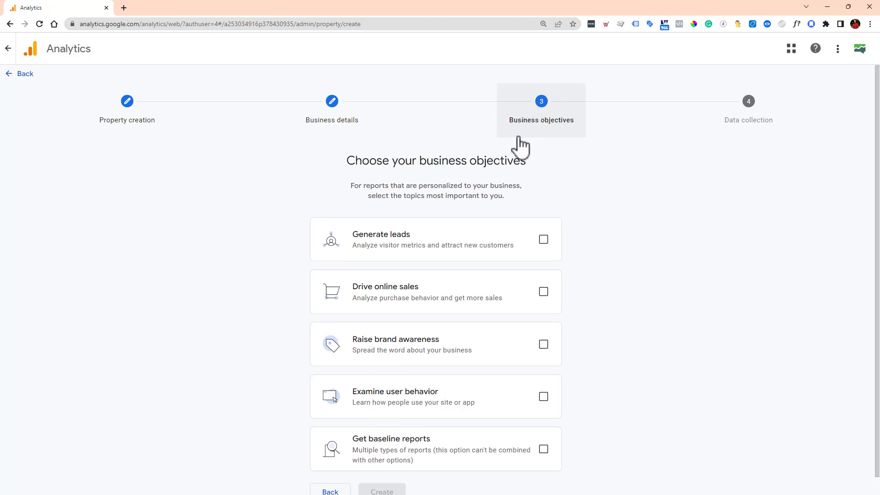
# - Try selecting the first four business objectives together and replacing them with Get baseline reports
pyautogui.click(543, 239)
pyautogui.click(543, 292)
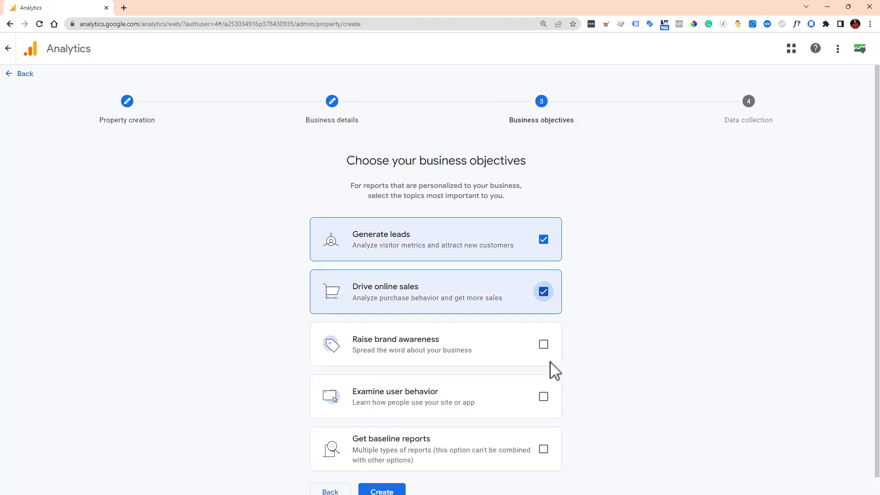
pyautogui.click(543, 344)
pyautogui.click(543, 397)
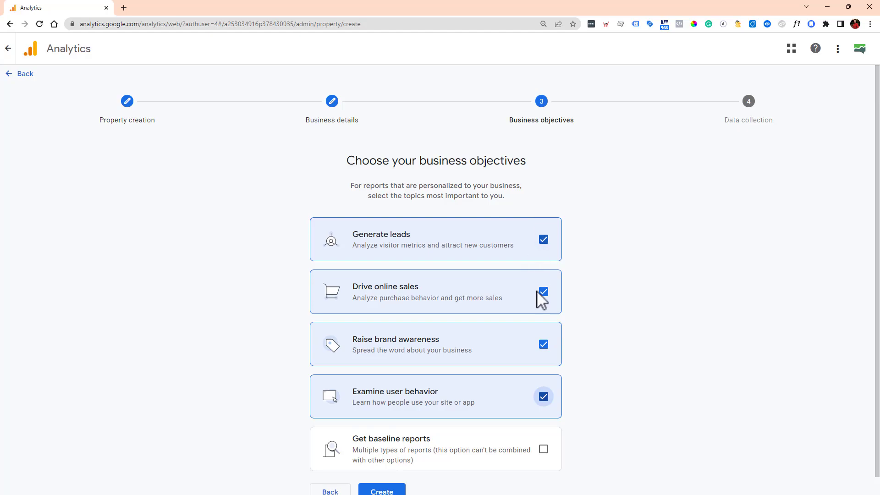
pyautogui.click(543, 450)
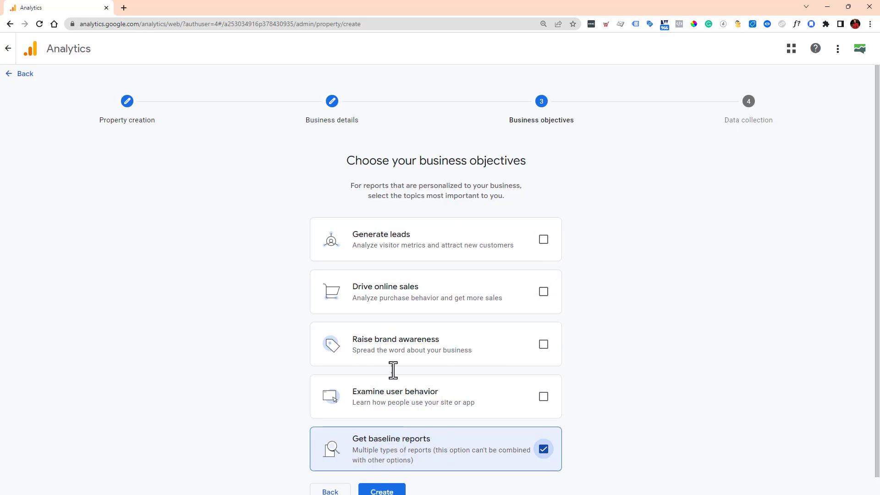
# - Deselect Get baseline reports and select Examine user behavior, Raise brand awareness, Drive online sales and Generate leads
pyautogui.click(547, 451)
pyautogui.click(543, 397)
pyautogui.click(544, 344)
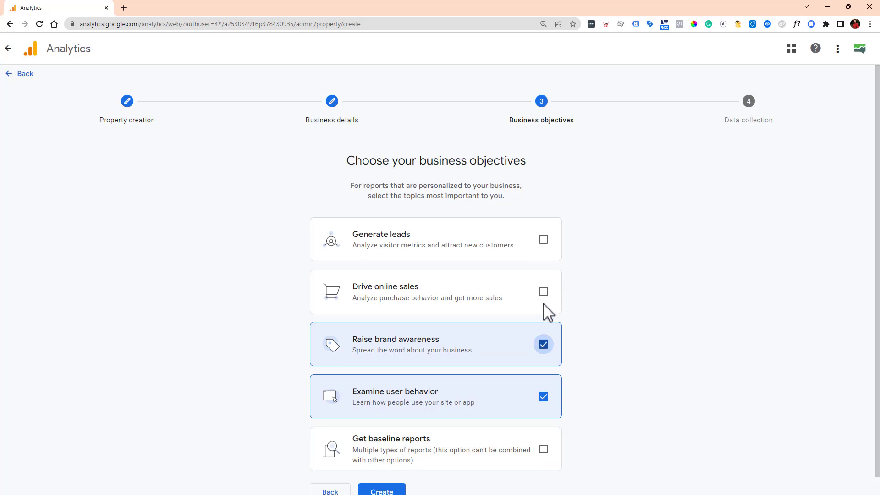
pyautogui.click(543, 292)
pyautogui.click(541, 242)
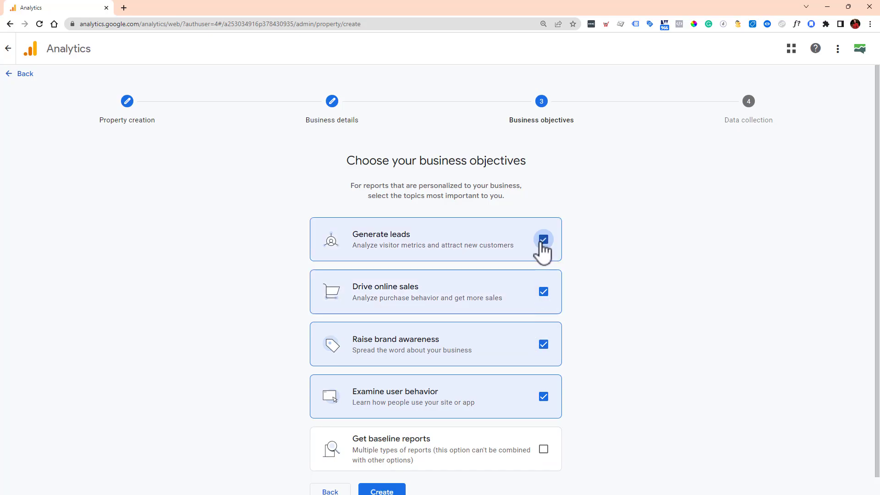
# - Deselect Drive online sales, Raise brand awareness and Examine user behavior, keeping only Generate leads as the business objective
pyautogui.click(543, 293)
pyautogui.click(545, 346)
pyautogui.click(543, 396)
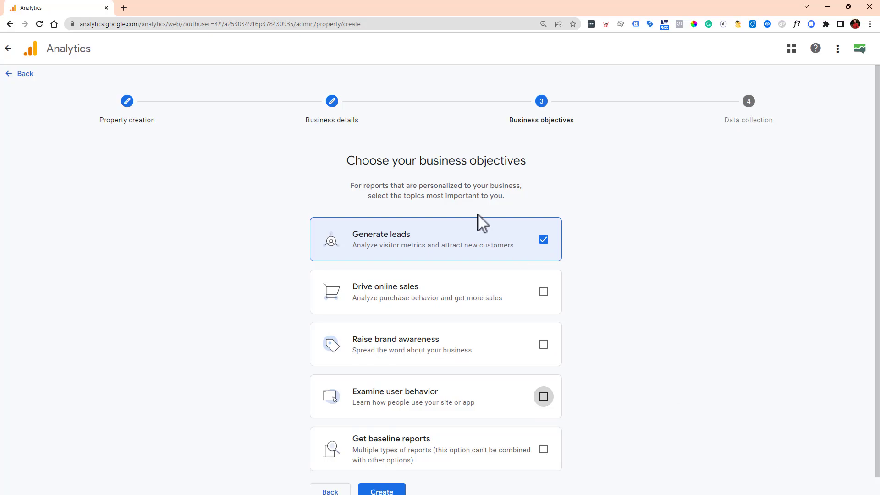
# - Deselect Generate leads and select Drive online sales, Raise brand awareness and Examine user behavior as the business objectives
pyautogui.click(544, 239)
pyautogui.click(544, 291)
pyautogui.click(543, 344)
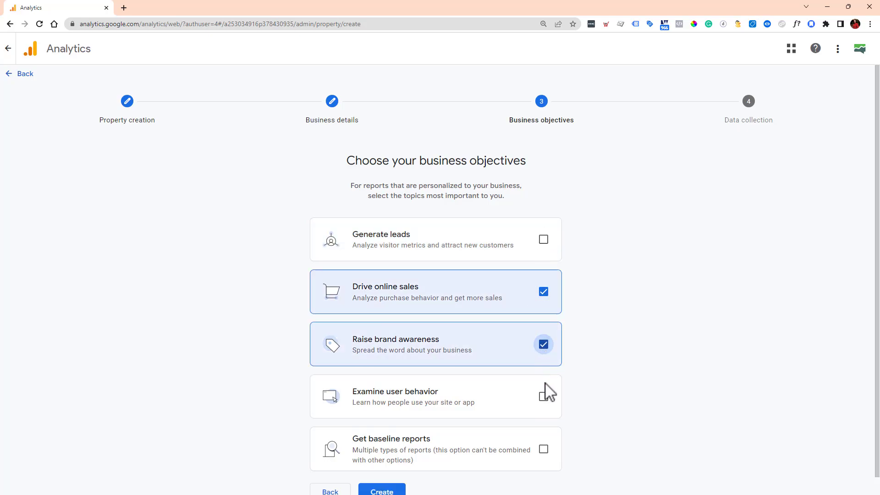
pyautogui.click(544, 395)
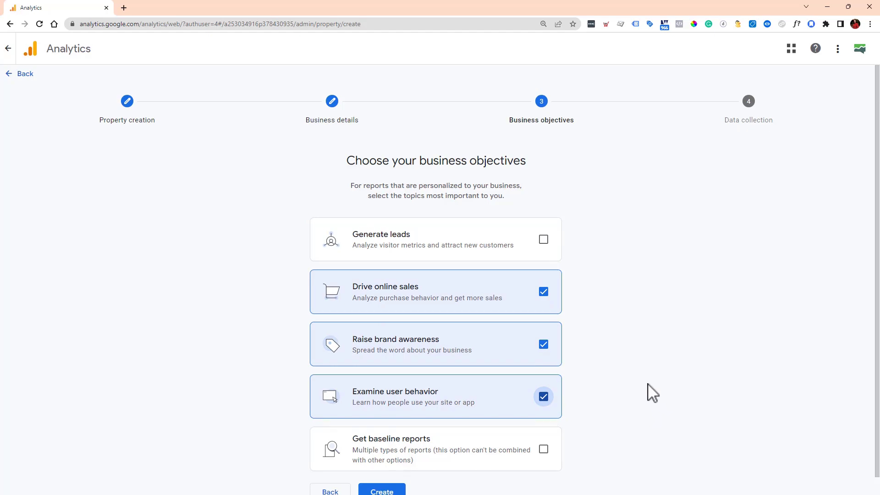
# - Clear Examine user behavior, Raise brand awareness and Drive online sales from the business objectives
pyautogui.click(544, 397)
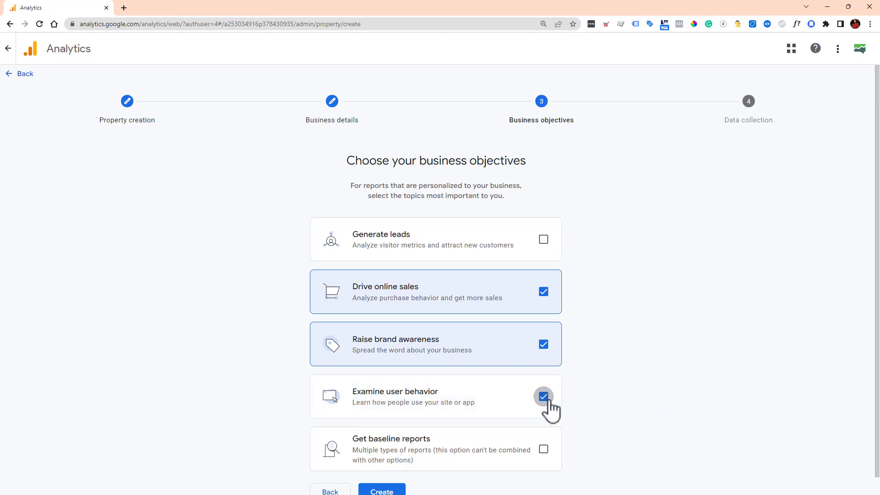
pyautogui.click(543, 344)
pyautogui.click(543, 292)
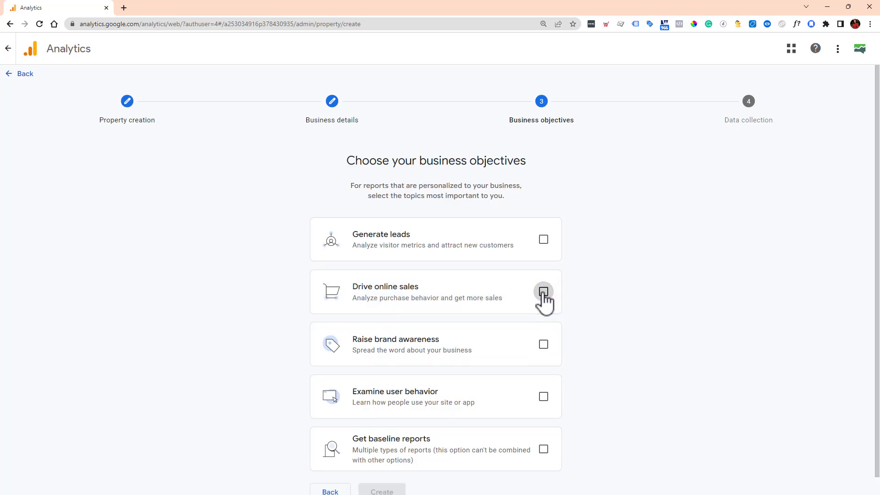
# - Select Generate leads, Drive online sales, Raise brand awareness and Examine user behavior together as business objectives
pyautogui.click(543, 240)
pyautogui.click(543, 292)
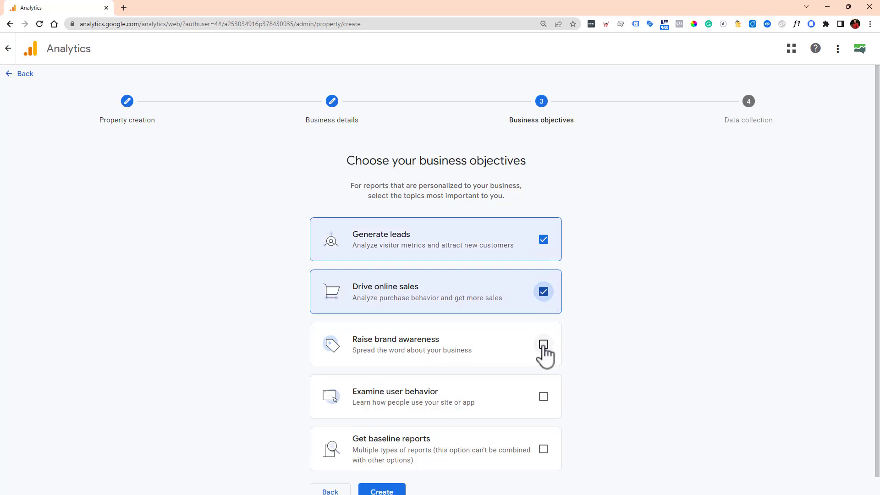
pyautogui.click(542, 344)
pyautogui.click(544, 397)
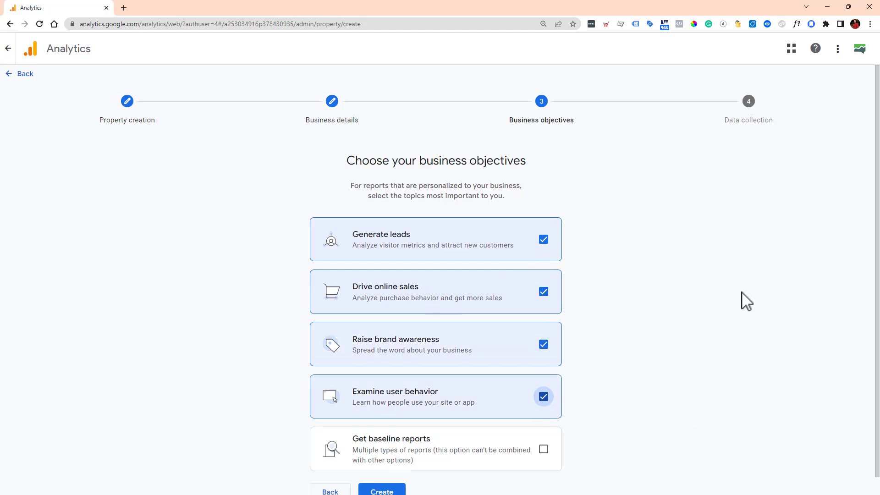
# - Choose Get baseline reports as the business objective, create the property and continue to its Home page without setting up data collection
pyautogui.click(544, 449)
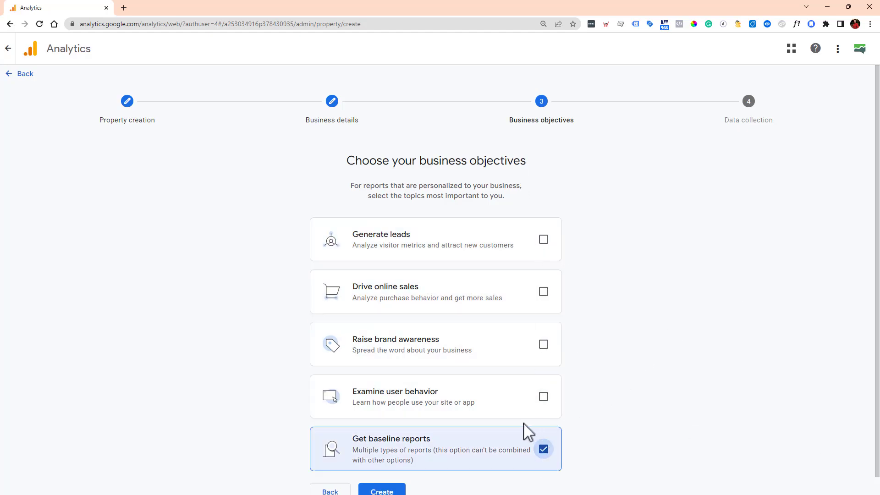
pyautogui.scroll(-1, 579, 367)
pyautogui.click(389, 477)
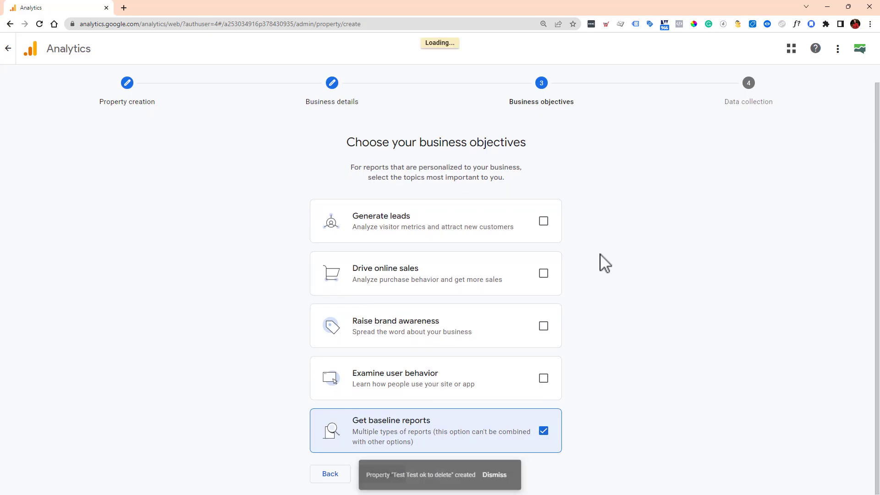
pyautogui.click(127, 308)
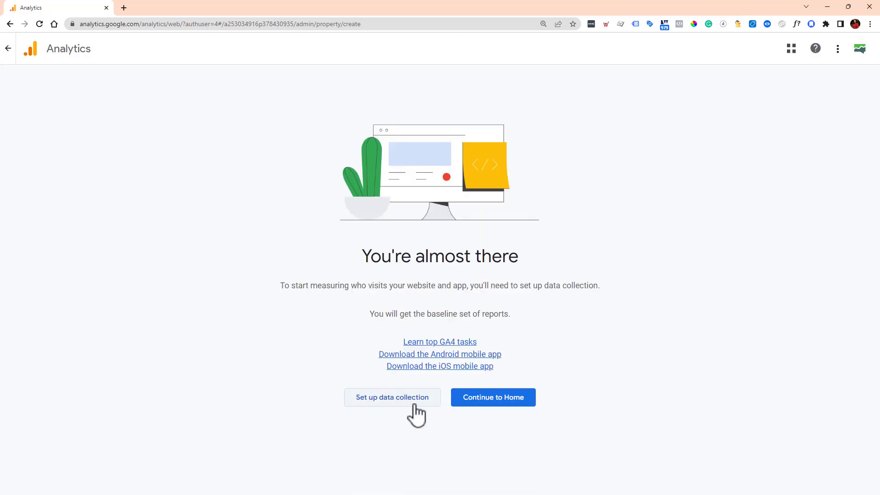
pyautogui.click(466, 402)
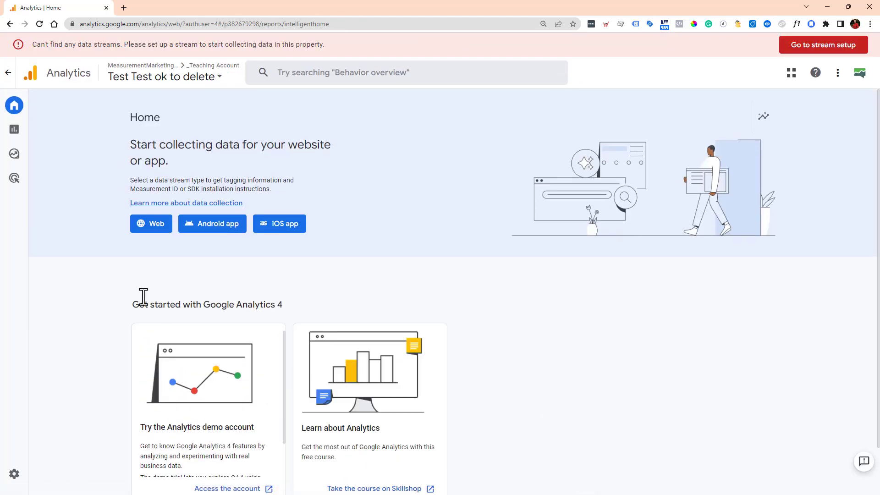
# - Open the report Library and examine the topics in the Business objectives collection
pyautogui.click(19, 133)
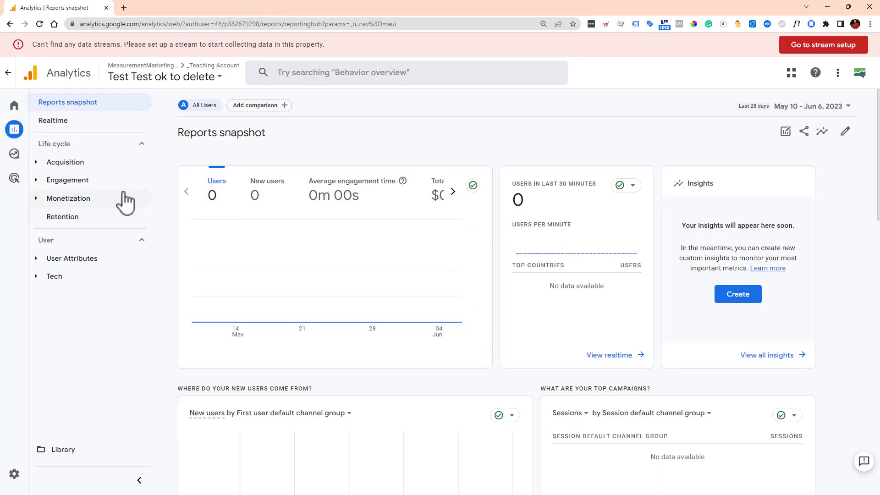
pyautogui.click(88, 455)
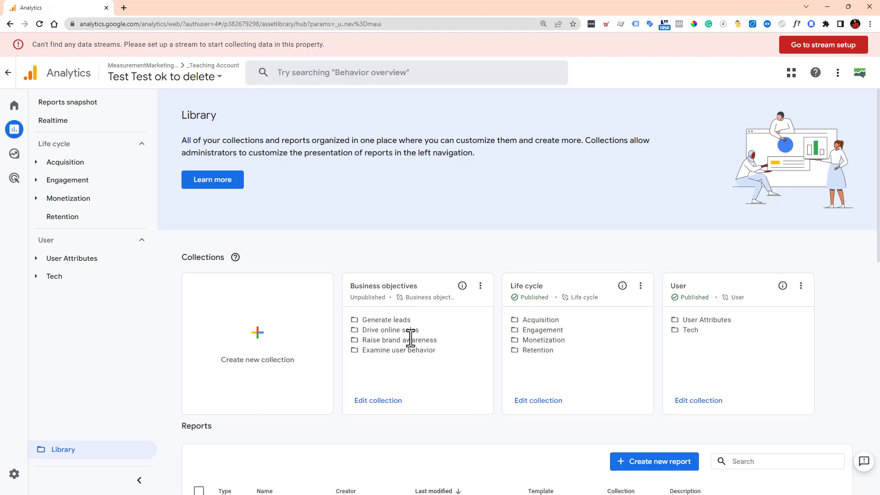
pyautogui.moveTo(425, 320); pyautogui.dragTo(363, 324)
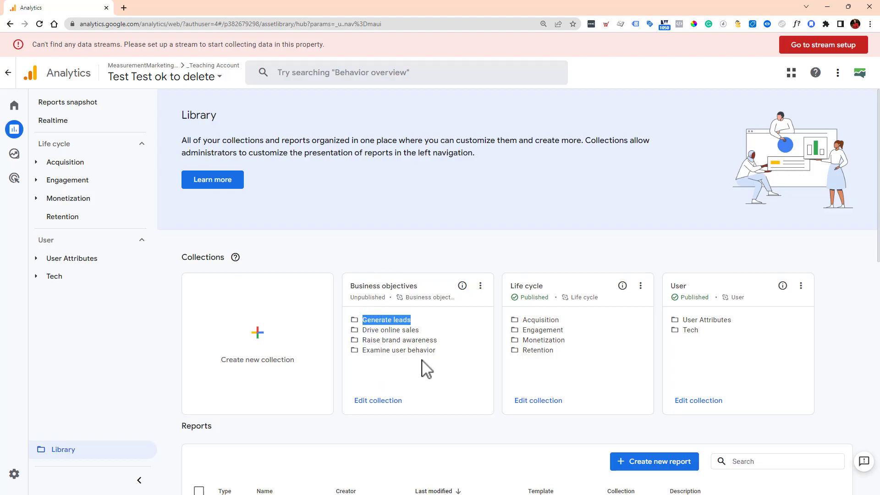
pyautogui.moveTo(434, 353); pyautogui.dragTo(366, 334)
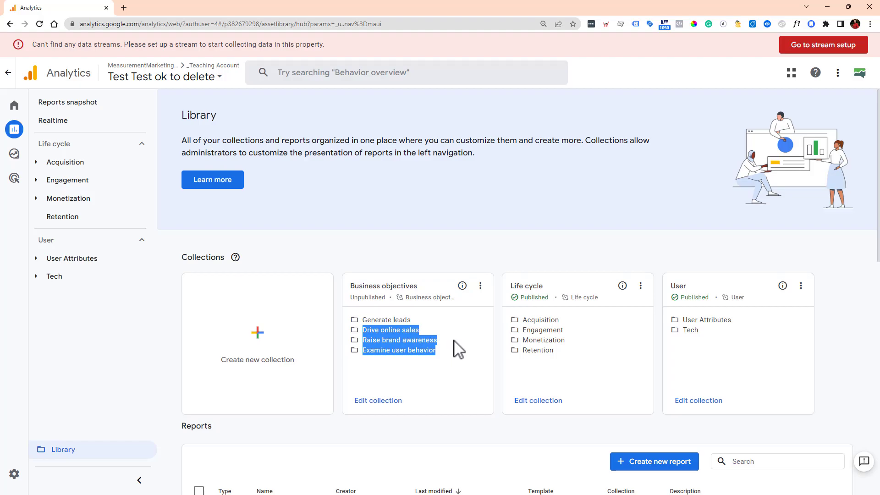
# - Publish the Business objectives collection and unpublish the Life cycle collection
pyautogui.click(480, 286)
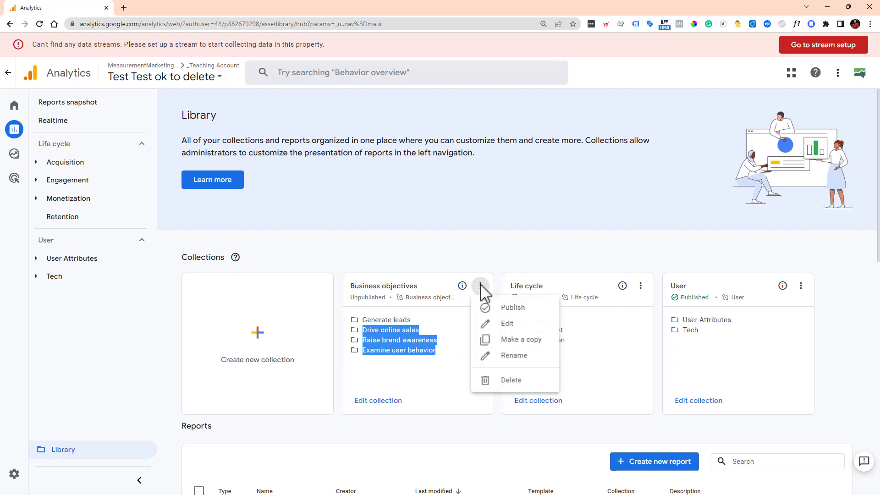
pyautogui.click(519, 307)
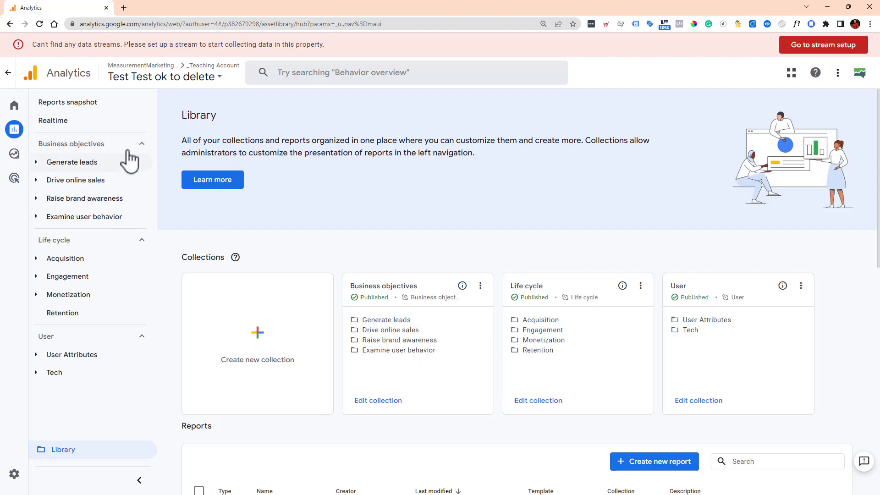
pyautogui.click(640, 286)
pyautogui.click(689, 308)
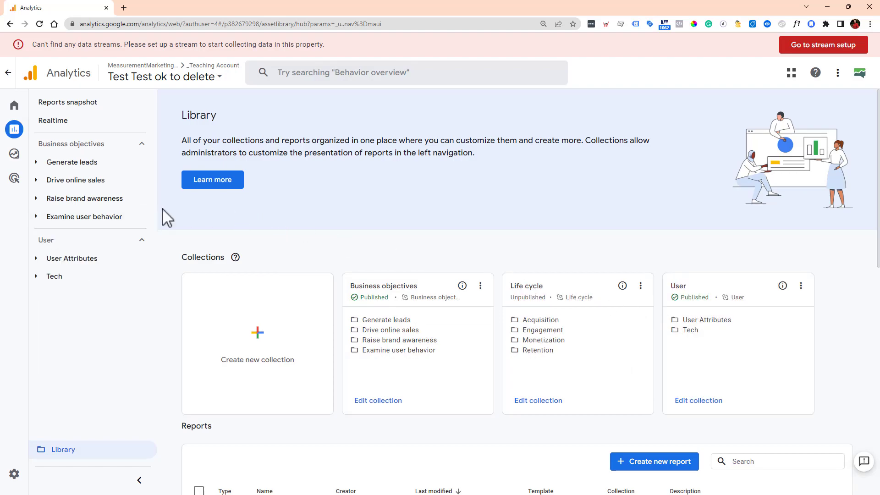
# - Examine the templates offered for a new collection and return to the Library without creating one
pyautogui.moveTo(110, 183)
pyautogui.click(240, 334)
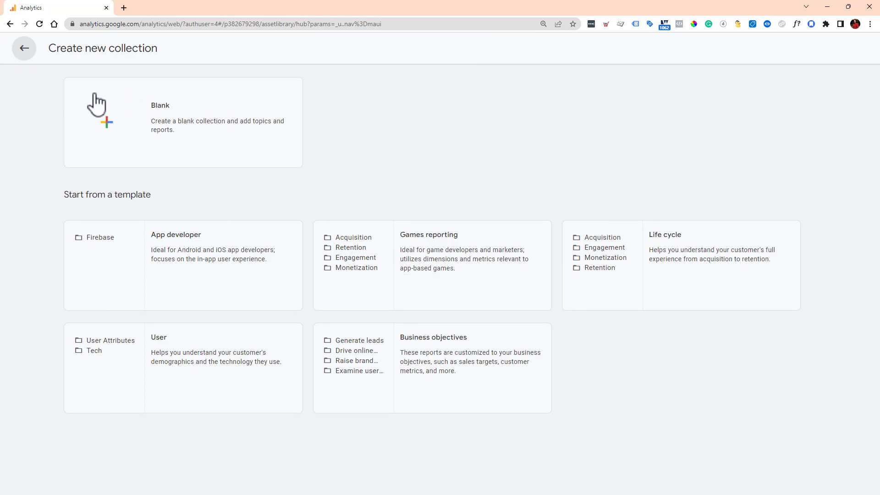
pyautogui.click(18, 47)
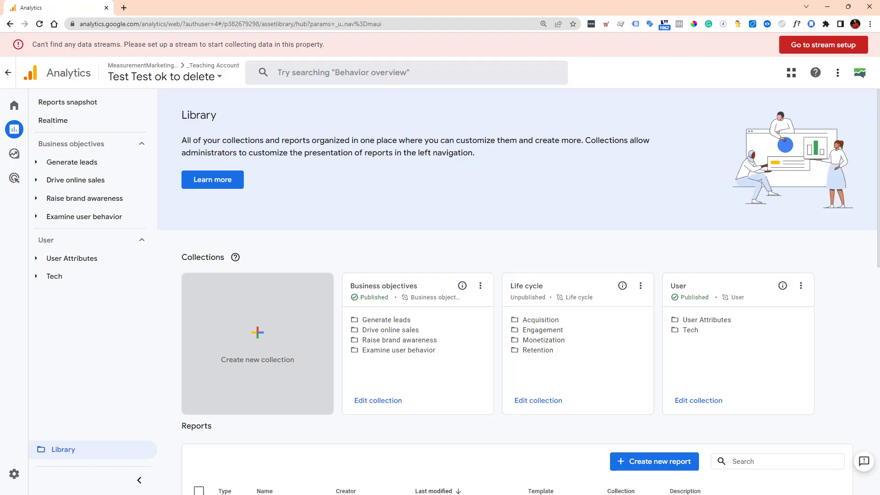
# - Bring up the Analytics Help What's new page and review the new audience builder dimensions and metrics, then move it away
pyautogui.moveTo(879, 191); pyautogui.dragTo(196, 73)
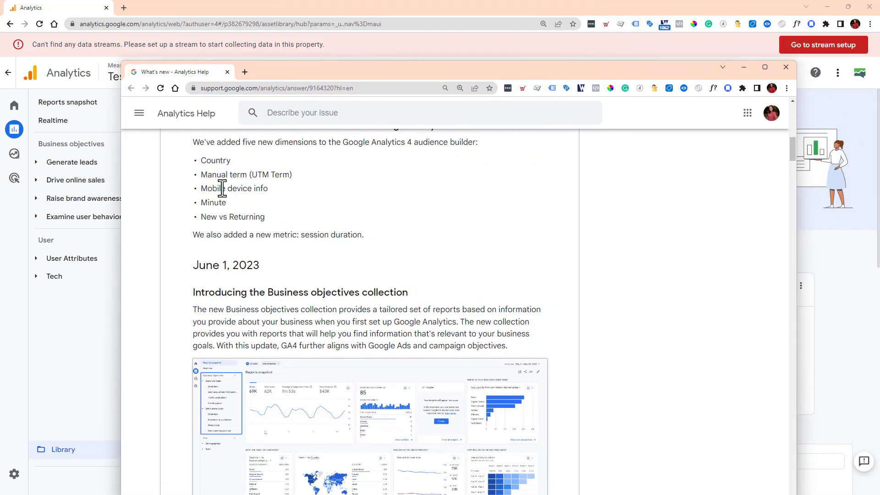
pyautogui.doubleClick(211, 159)
pyautogui.tripleClick(222, 175)
pyautogui.tripleClick(227, 189)
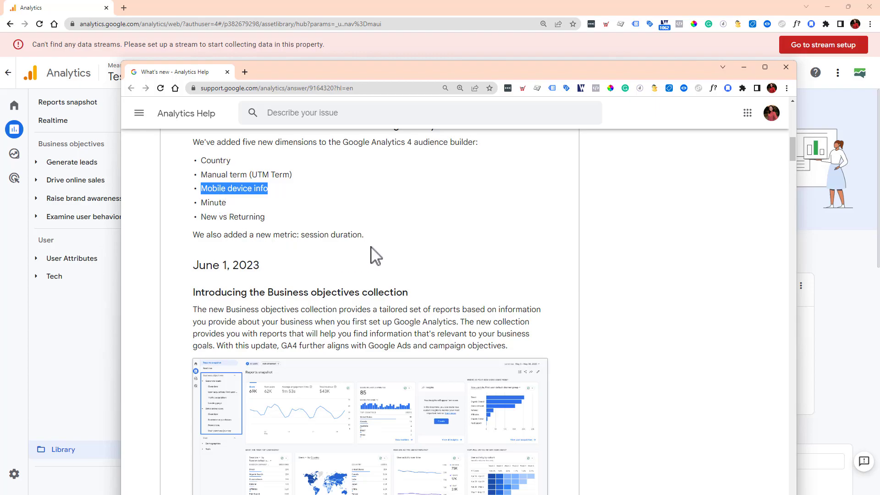
pyautogui.moveTo(369, 239); pyautogui.dragTo(300, 240)
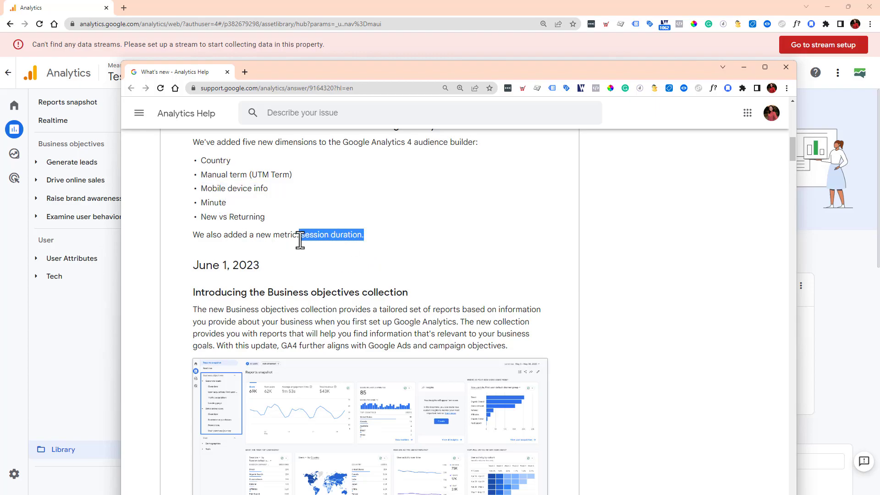
pyautogui.scroll(1, 346, 251)
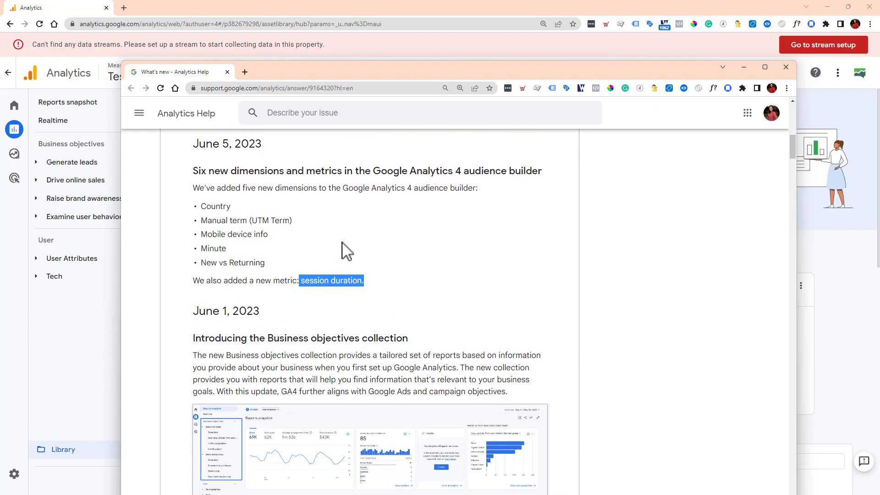
pyautogui.scroll(-10, 347, 250)
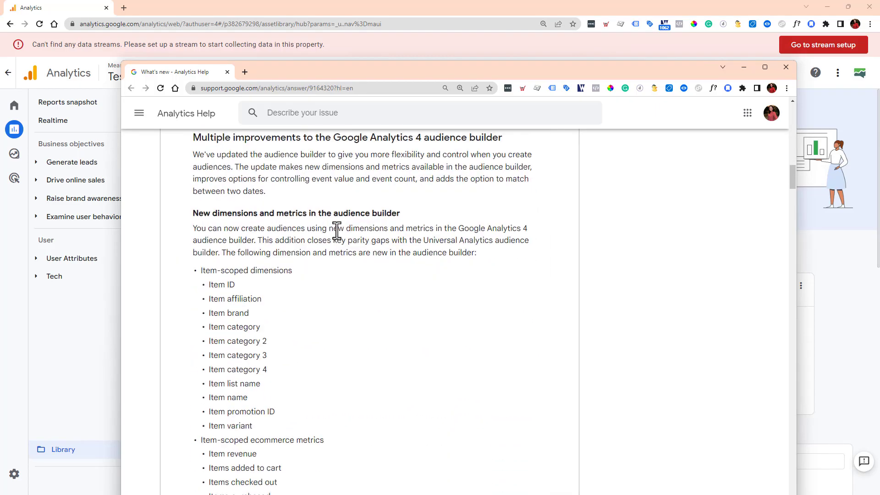
pyautogui.scroll(-7, 260, 234)
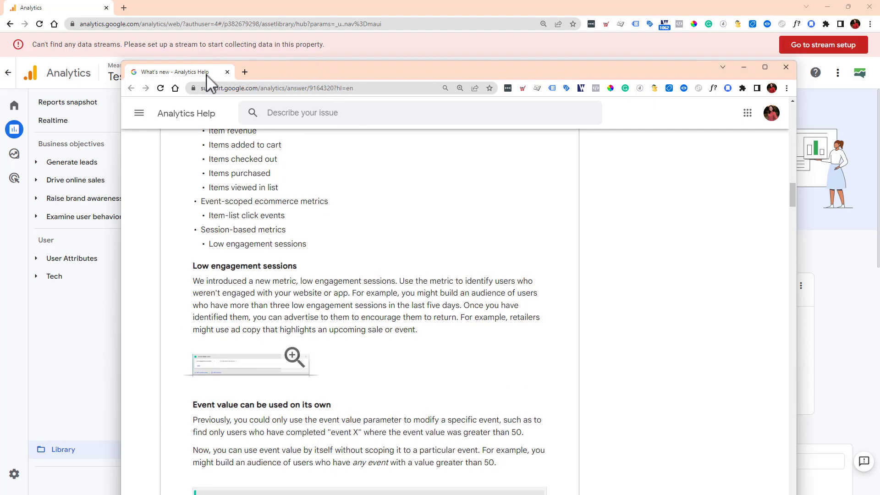
pyautogui.moveTo(201, 73); pyautogui.dragTo(879, 133)
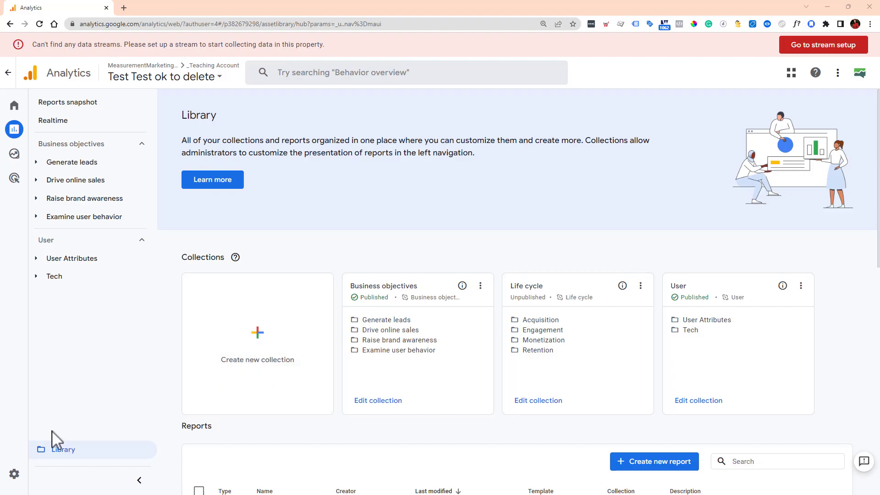
# - Open Audiences in the Test Test ok to delete property's Admin and check the actions available for Purchasers and All Users
pyautogui.click(15, 473)
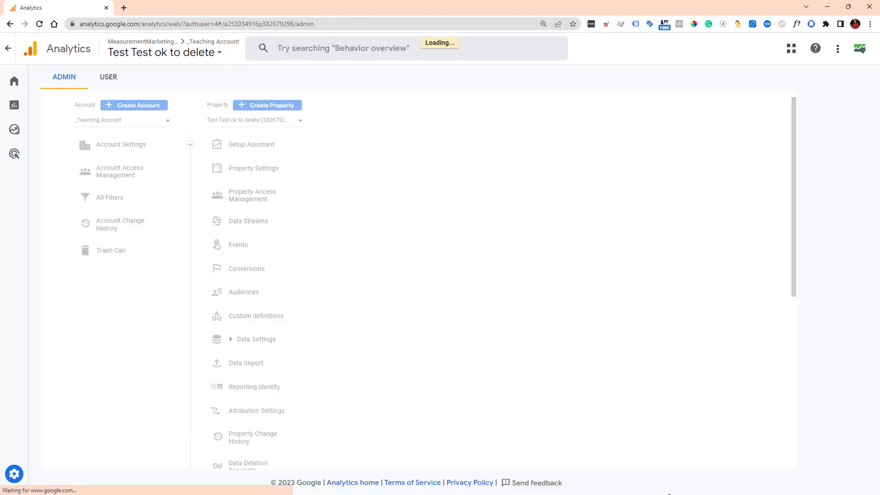
pyautogui.click(361, 288)
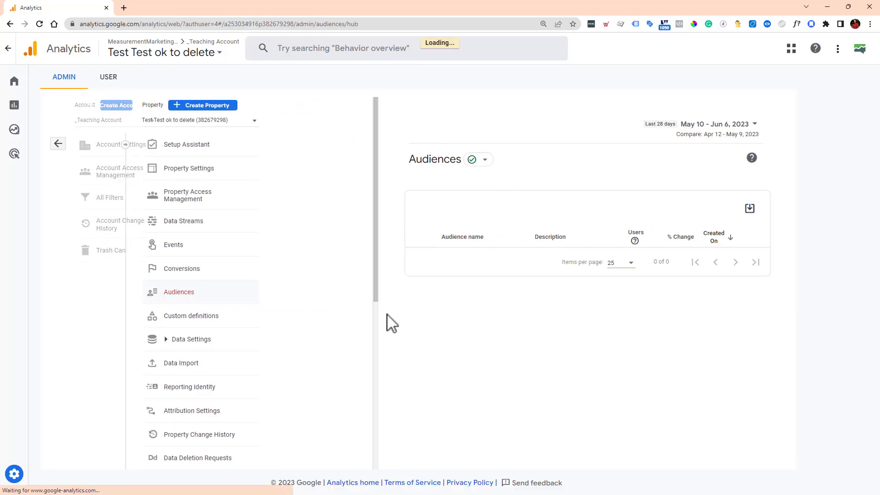
pyautogui.click(751, 284)
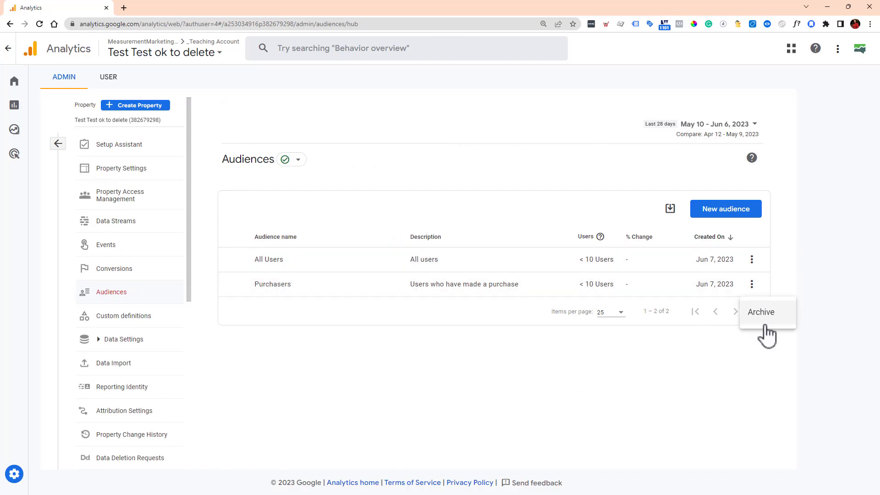
pyautogui.click(752, 257)
pyautogui.click(751, 259)
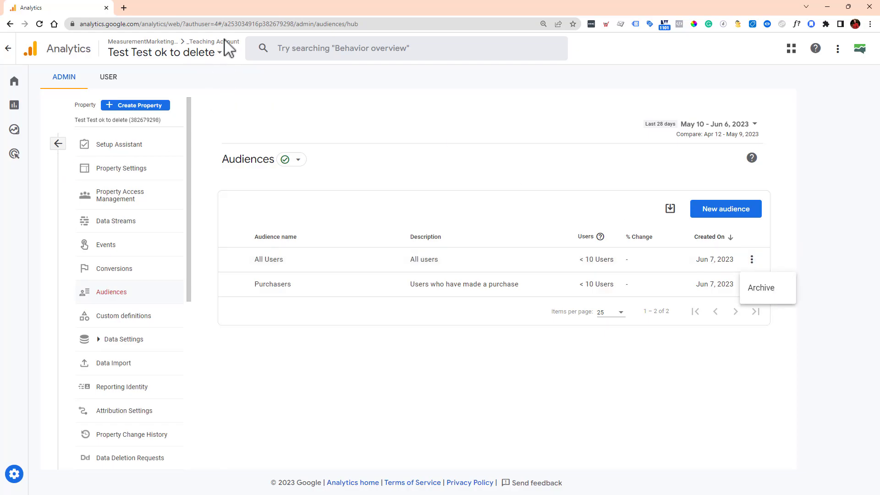
# - Switch to the 1. Teaching GA4 Property and look at its audiences
pyautogui.click(209, 53)
pyautogui.click(212, 57)
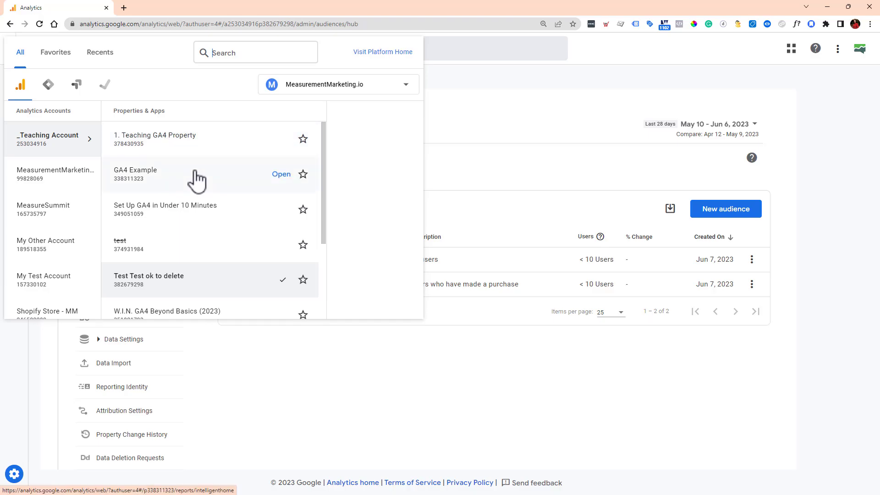
pyautogui.click(200, 143)
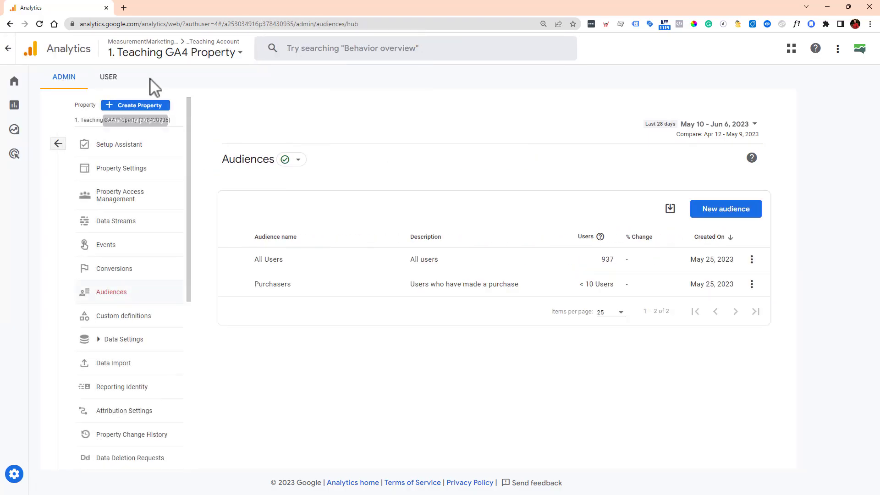
# - Switch to the MeasureSummit - GA4 property and open its purchase_retail_aap audience in the audience builder
pyautogui.click(171, 53)
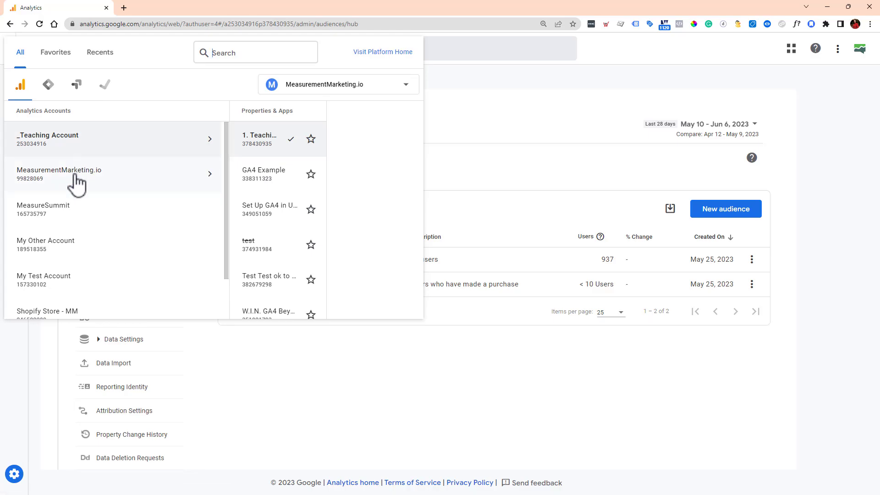
pyautogui.click(87, 211)
pyautogui.click(227, 175)
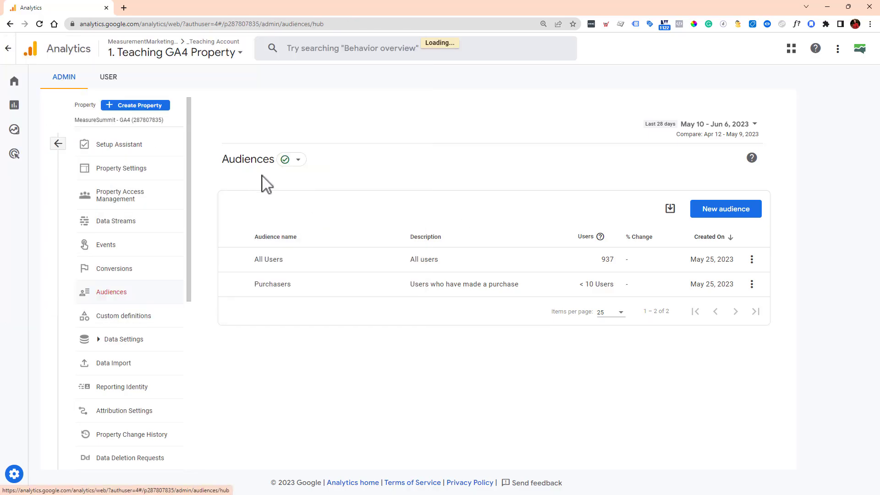
pyautogui.click(751, 284)
pyautogui.click(756, 314)
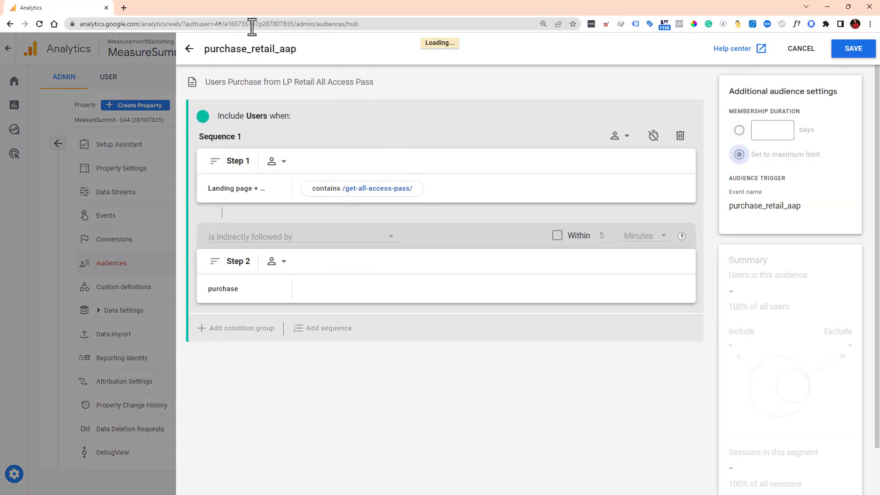
# - Close purchase_retail_aap, open a duplicate of the purchase_reg_aap audience without saving it, and check that audience's available actions
pyautogui.click(150, 170)
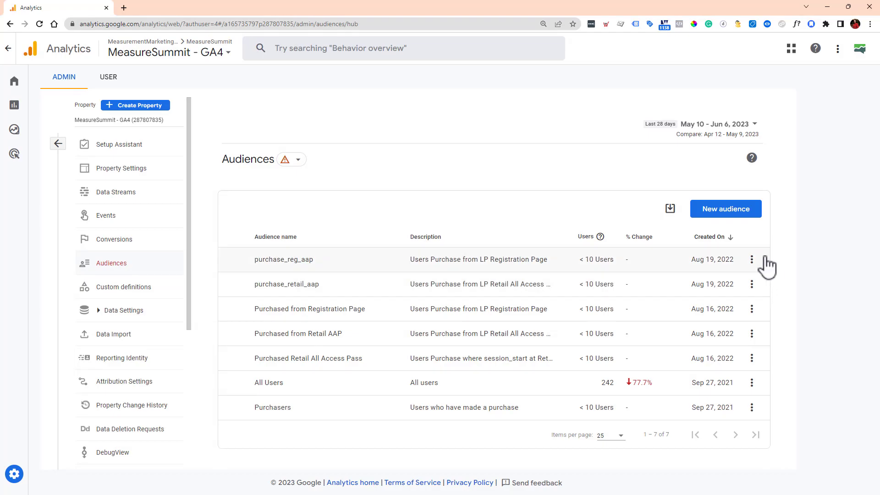
pyautogui.click(751, 259)
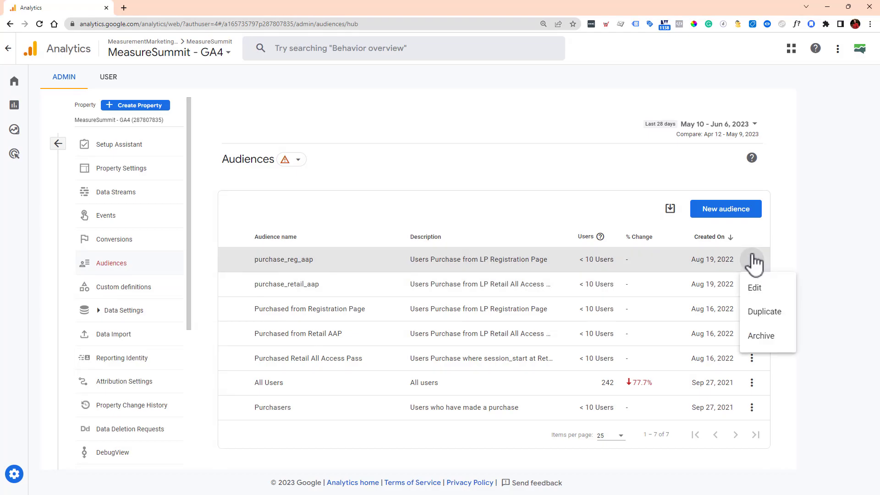
pyautogui.click(774, 315)
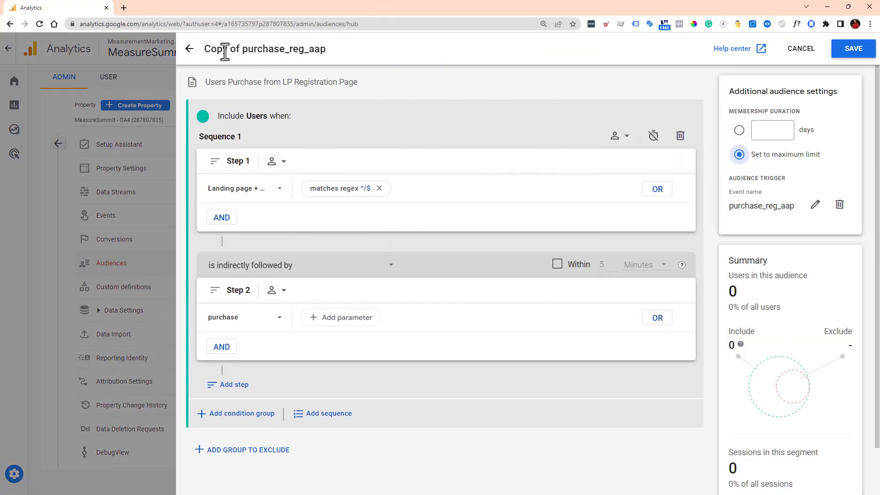
pyautogui.click(189, 49)
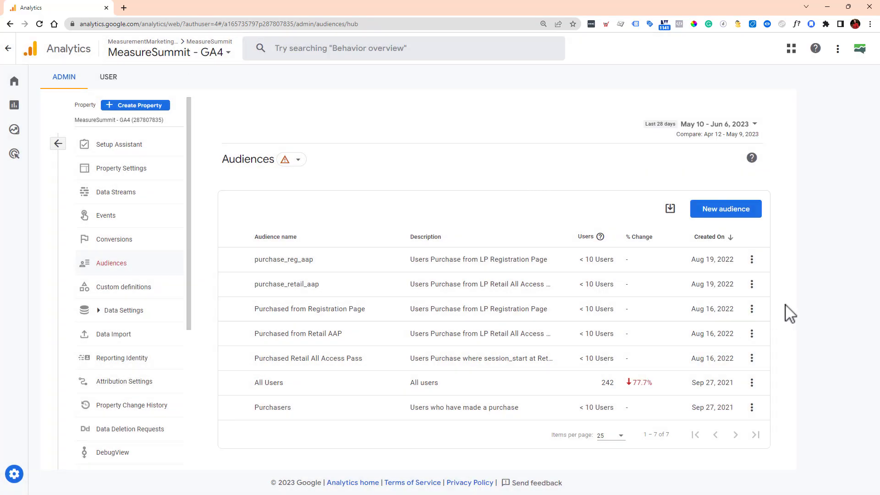
pyautogui.click(752, 260)
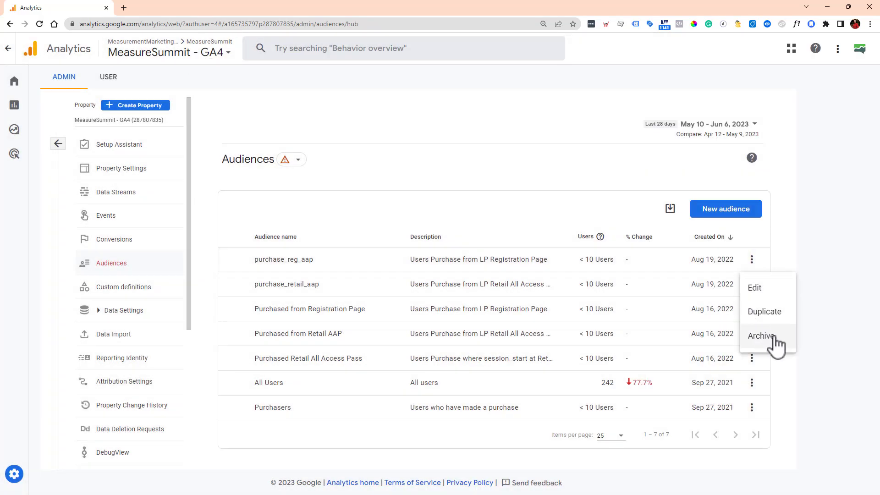
pyautogui.click(815, 235)
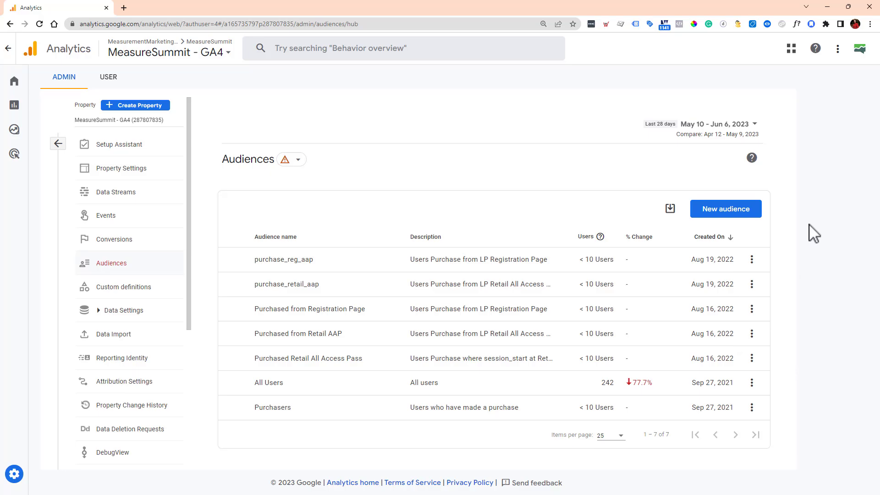
# - Read the built-in help on analyzing and creating audiences, close it, and open the purchase_reg_aap audience for editing
pyautogui.click(751, 157)
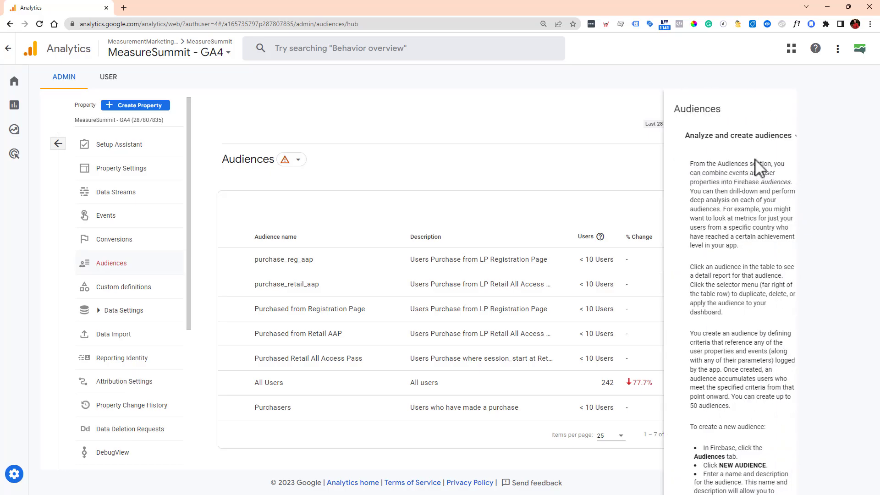
pyautogui.scroll(-3, 744, 281)
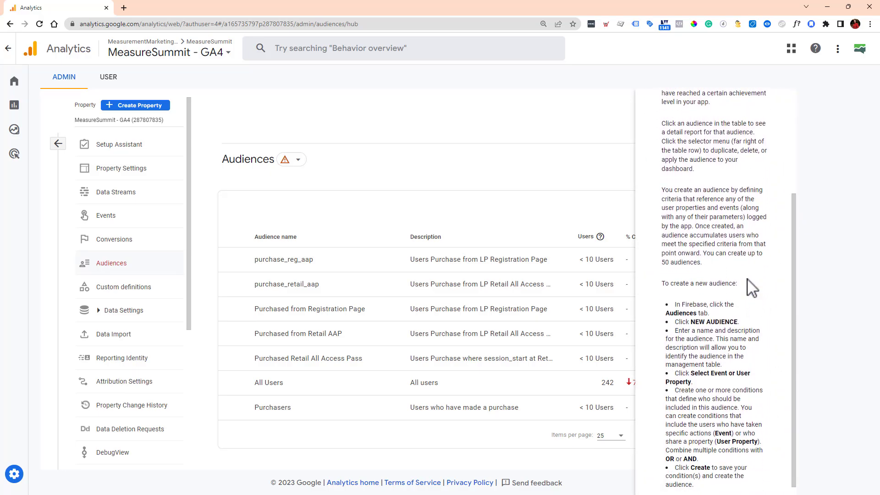
pyautogui.scroll(2, 750, 273)
pyautogui.click(354, 193)
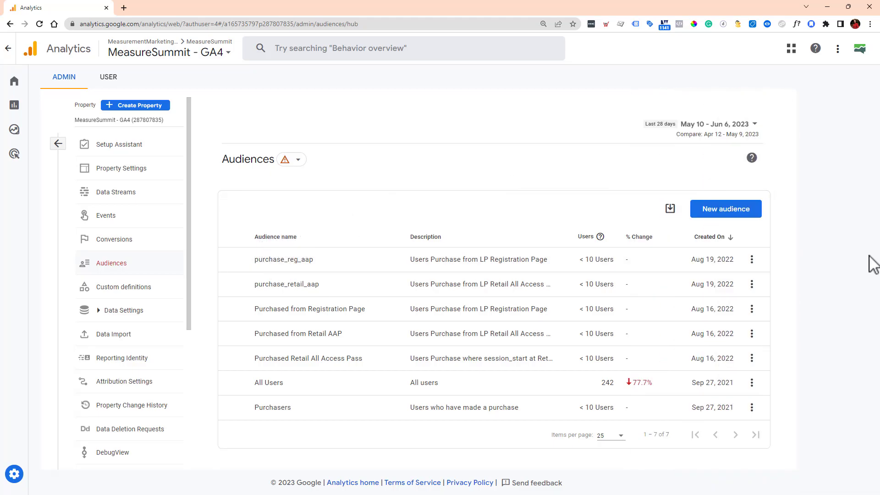
pyautogui.click(751, 259)
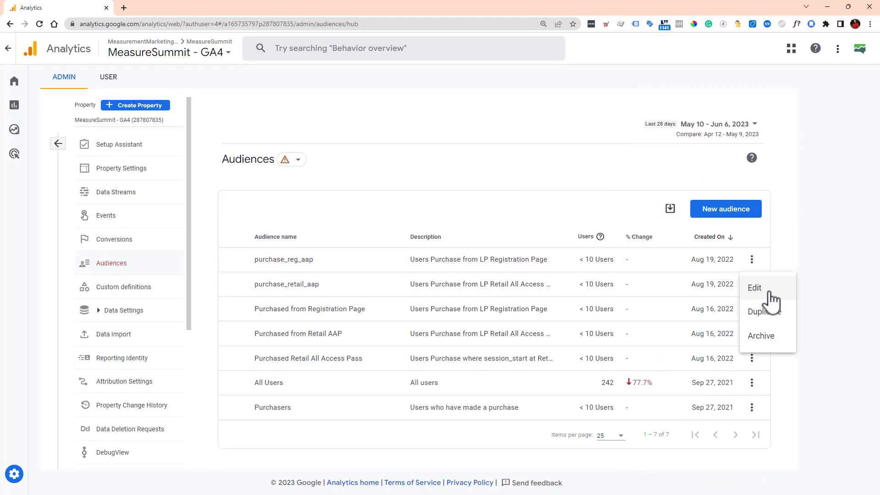
pyautogui.click(755, 288)
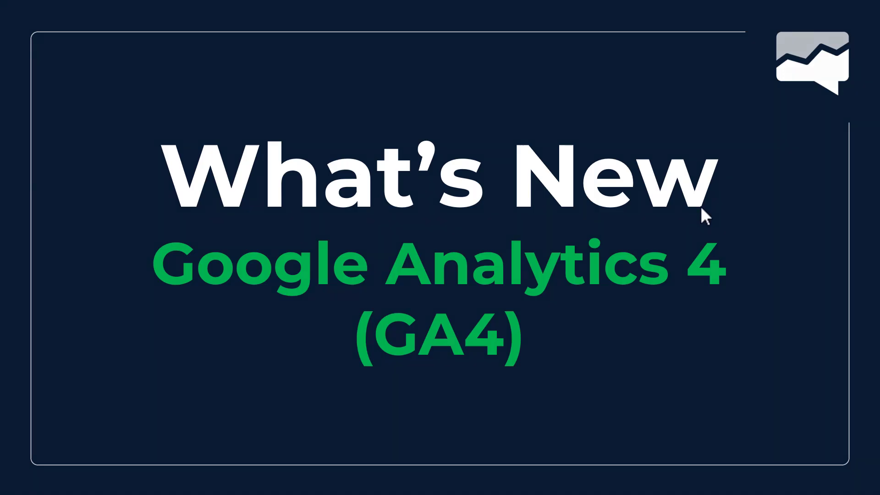
pyautogui.click(700, 206)
pyautogui.click(700, 206)
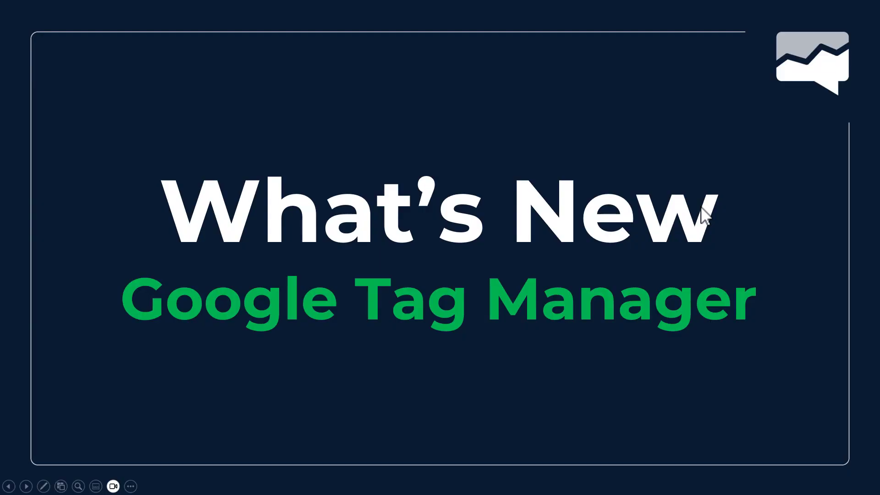
pyautogui.click(701, 206)
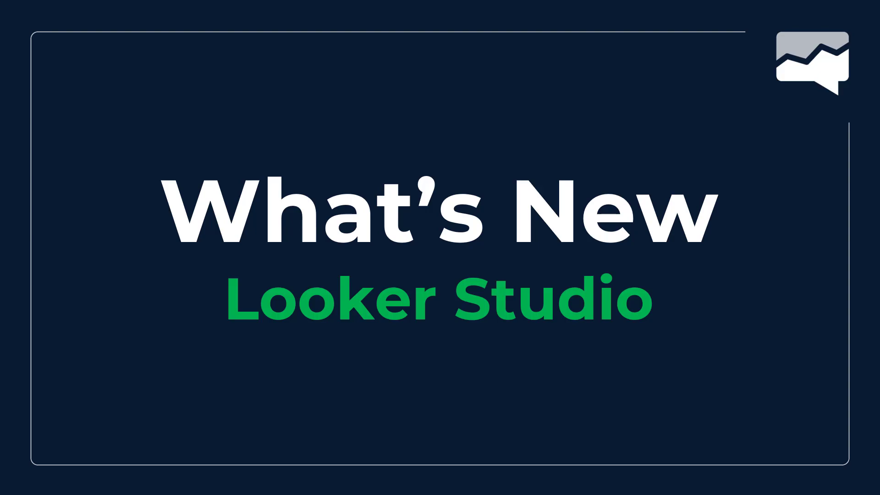
pyautogui.click(741, 209)
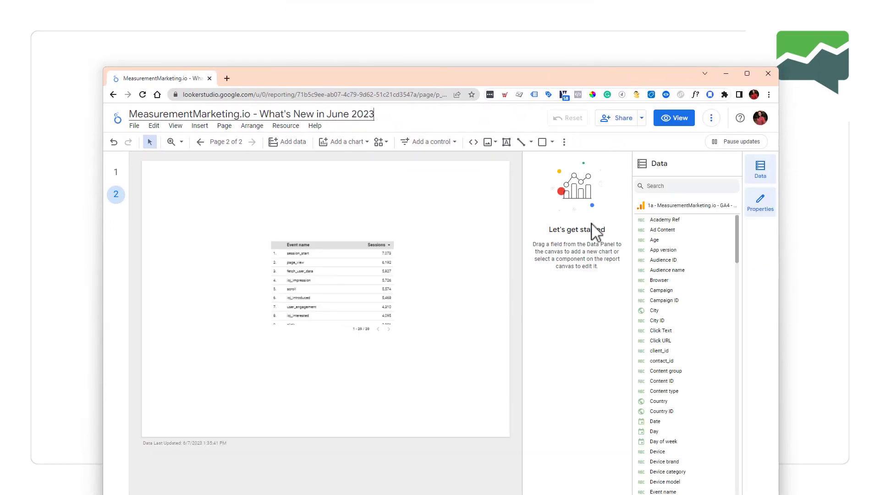
# - Switch to the MeasurementMarketing.io - What's New in June 2023 report in Looker Studio, maximize its window and set the browser zoom to 125%
pyautogui.click(748, 74)
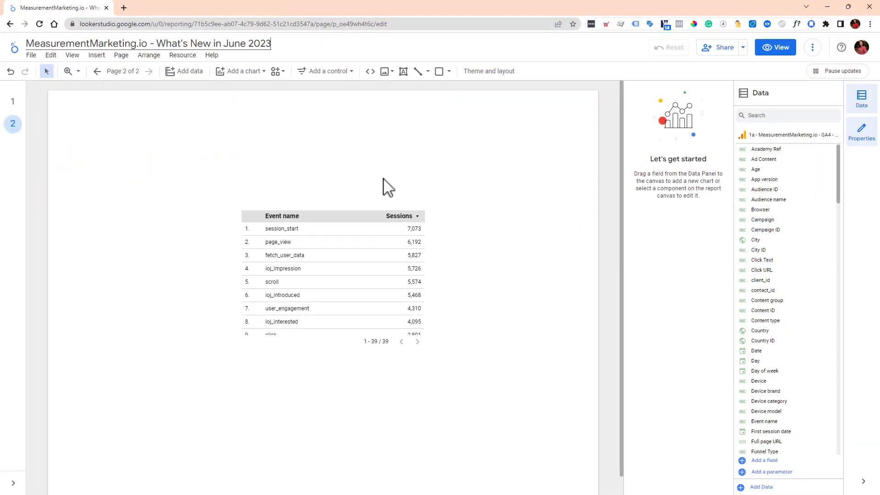
pyautogui.click(869, 23)
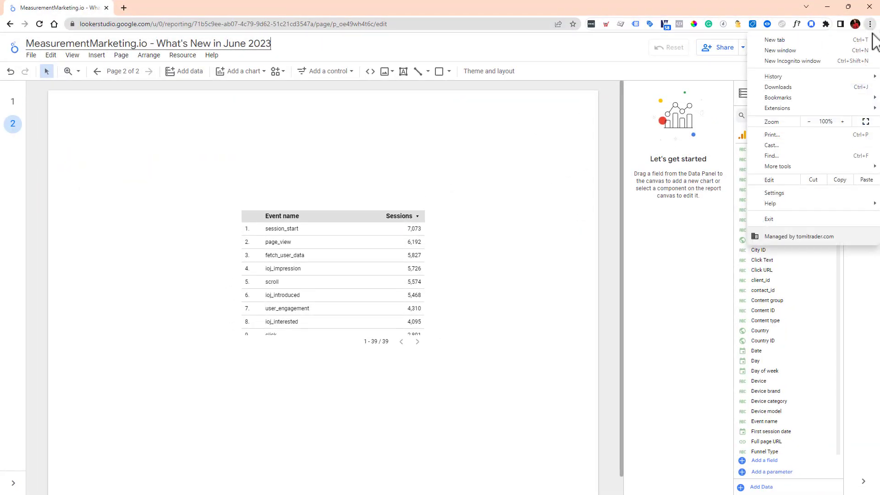
pyautogui.click(842, 122)
pyautogui.click(842, 122)
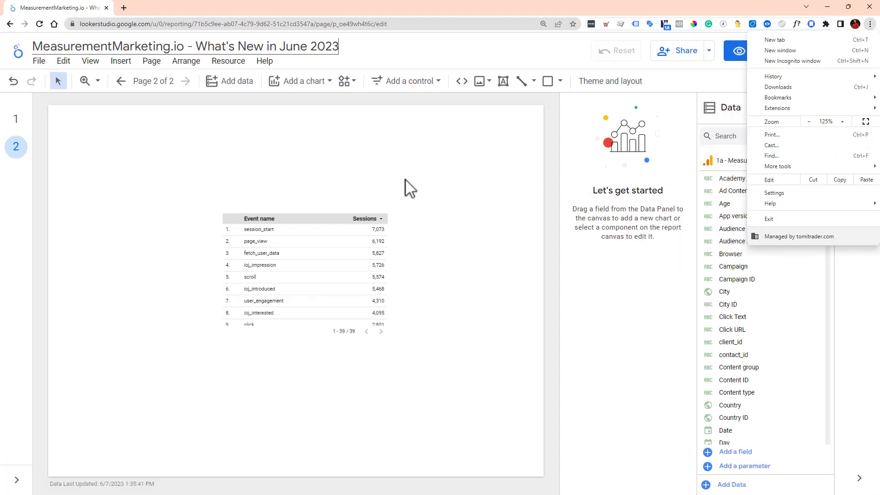
pyautogui.click(452, 189)
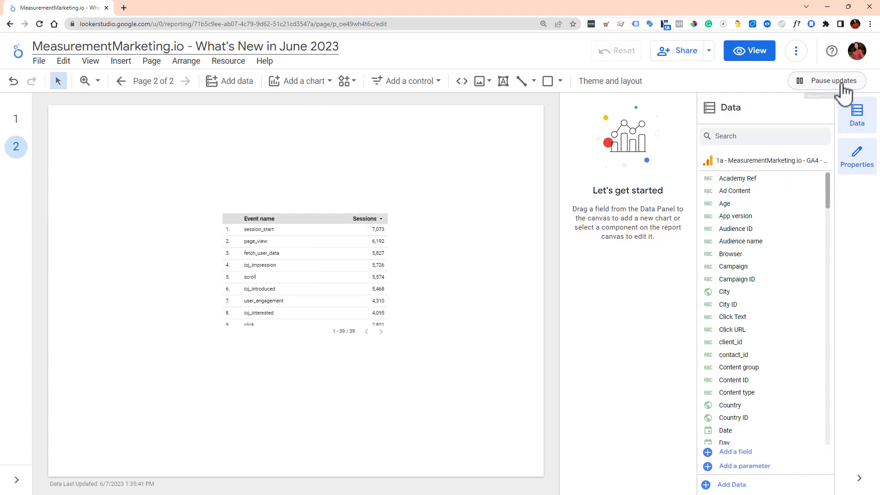
# - Move the Event name and Sessions table slightly higher on page 2 and pause the report's updates
pyautogui.click(266, 278)
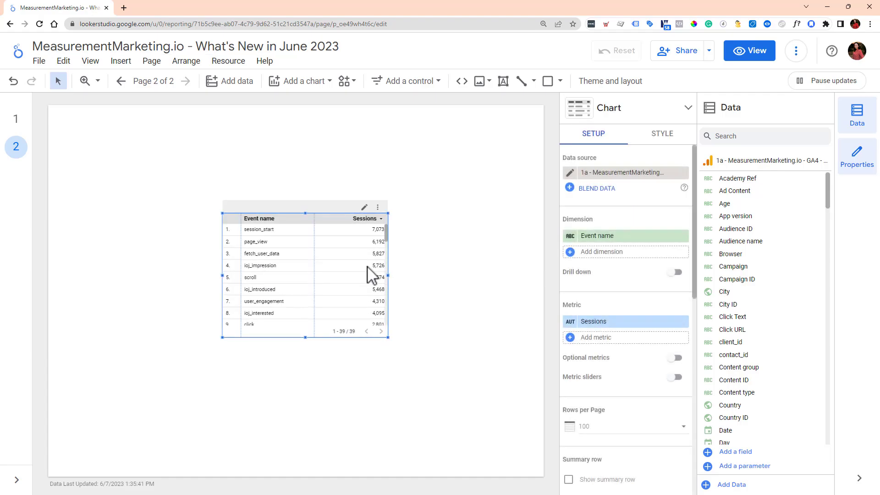
pyautogui.moveTo(349, 266); pyautogui.dragTo(356, 248)
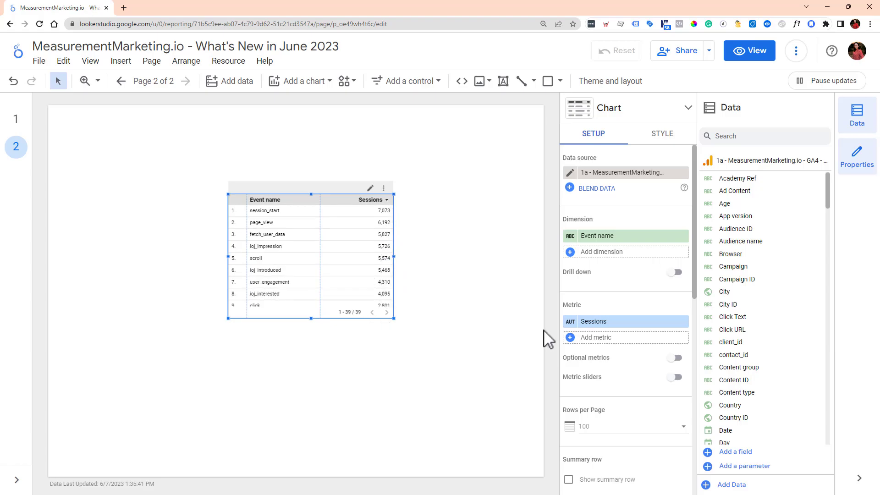
pyautogui.click(840, 87)
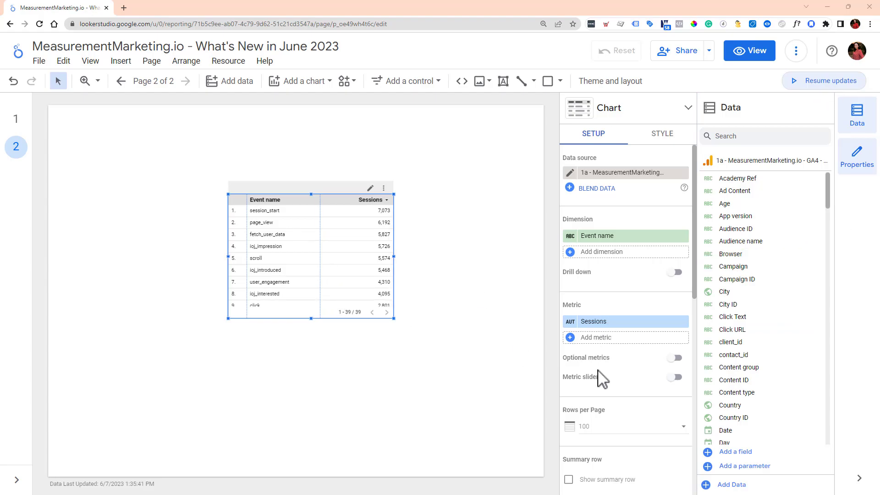
# - Paste two copies of the table and arrange all three, with the original at the page's top centre and the copies at the lower left and right
pyautogui.hotkey('ctrl', 'v')
pyautogui.moveTo(293, 272); pyautogui.dragTo(114, 318)
pyautogui.hotkey('ctrl', 'v')
pyautogui.moveTo(178, 333); pyautogui.dragTo(473, 393)
pyautogui.moveTo(365, 245); pyautogui.dragTo(355, 194)
pyautogui.moveTo(161, 249); pyautogui.dragTo(184, 288)
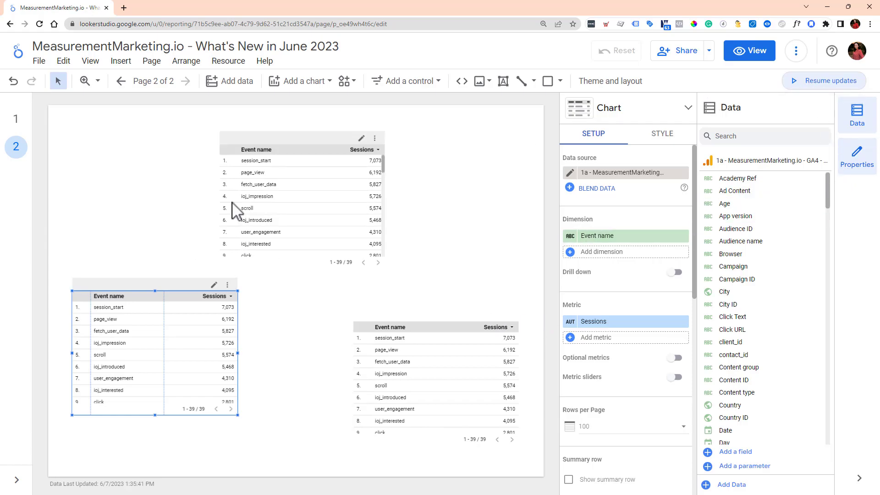
# - Resume the report's updates and delete the two lower table copies after lining them up level with each other
pyautogui.click(820, 87)
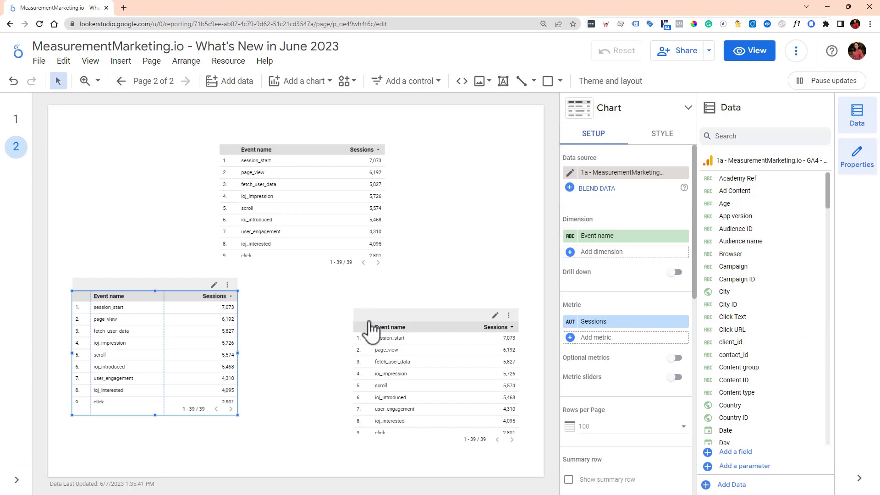
pyautogui.moveTo(440, 350); pyautogui.dragTo(436, 311)
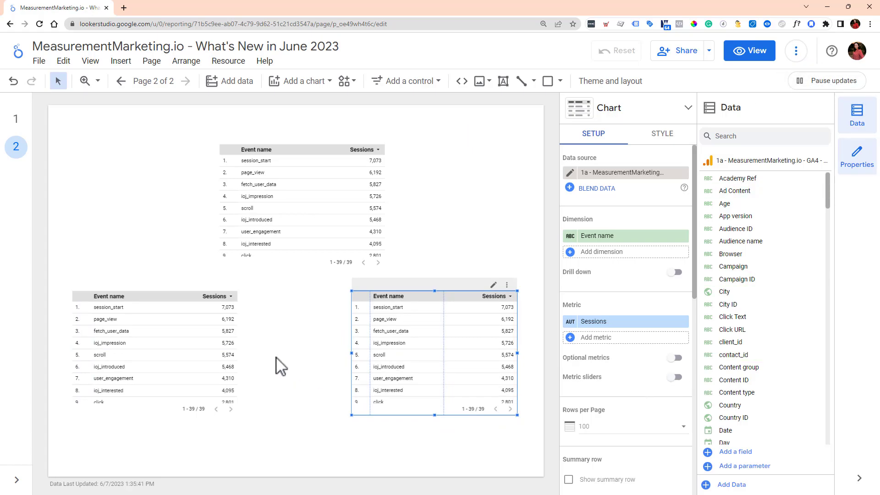
pyautogui.moveTo(236, 450); pyautogui.dragTo(445, 331)
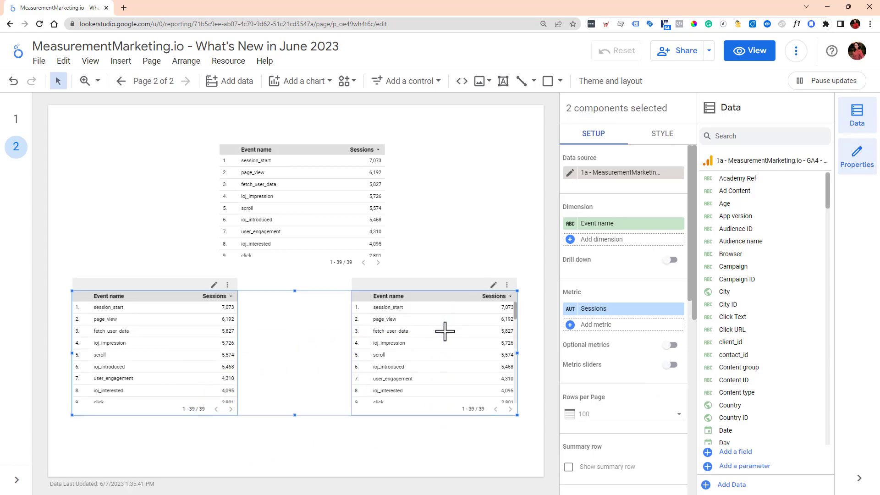
pyautogui.press('Delete')
# - Move the remaining table to the centre of the page and set its header background to light green
pyautogui.click(309, 246)
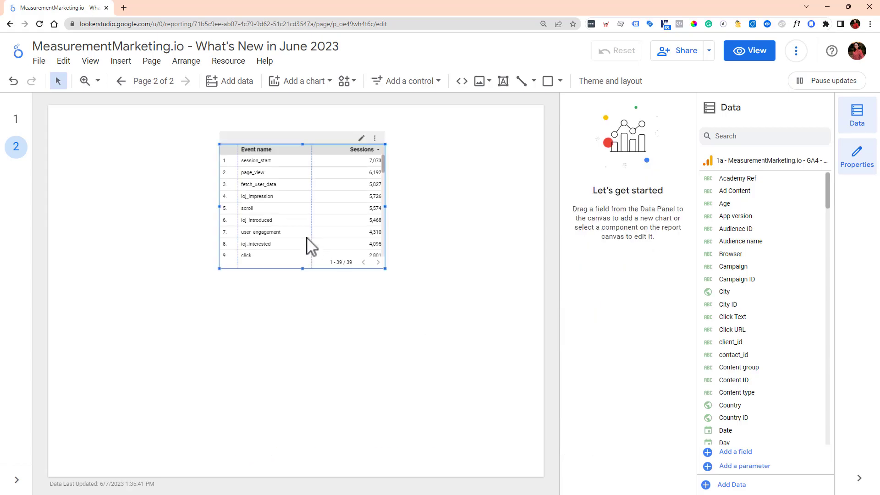
pyautogui.moveTo(360, 252); pyautogui.dragTo(331, 285)
pyautogui.click(658, 134)
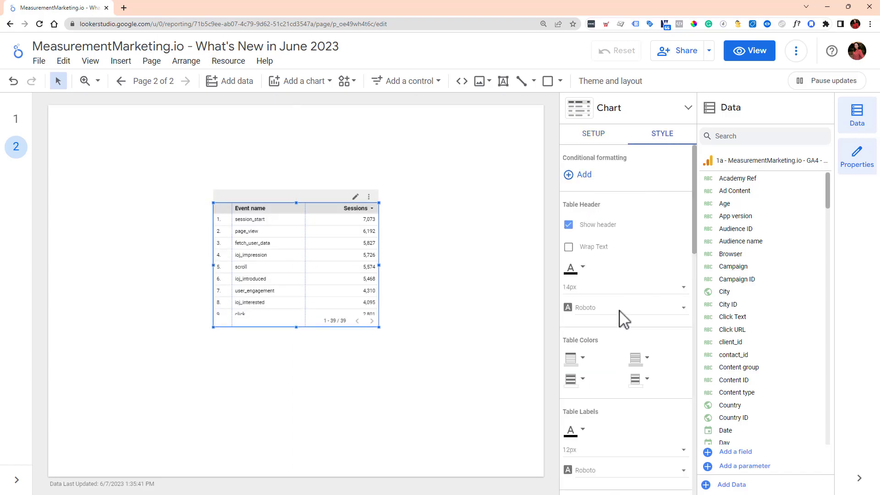
pyautogui.click(572, 380)
pyautogui.click(577, 354)
pyautogui.click(571, 359)
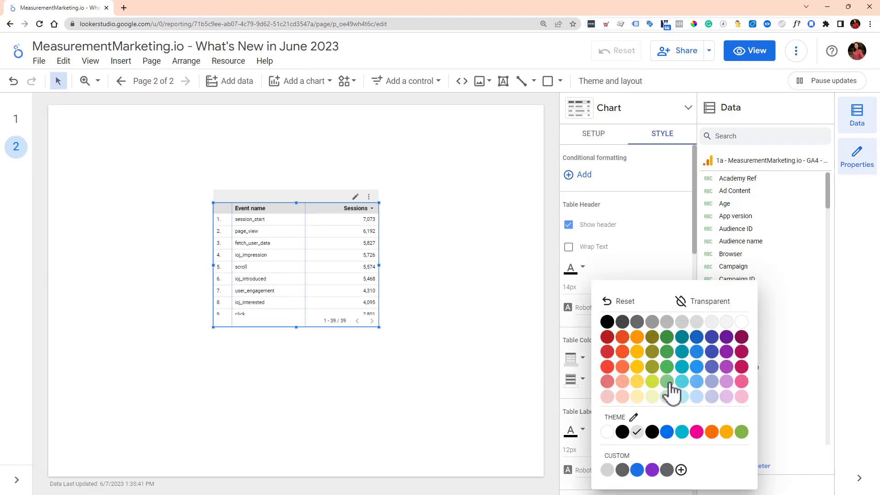
pyautogui.click(666, 381)
# - Set the table's odd rows to very light grey, and its cell borders and even rows to a darker light grey
pyautogui.click(573, 380)
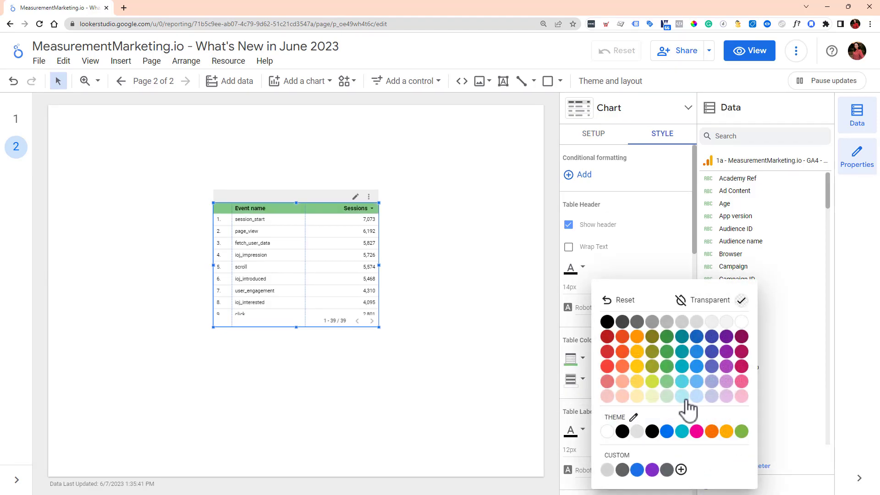
pyautogui.click(713, 323)
pyautogui.click(641, 363)
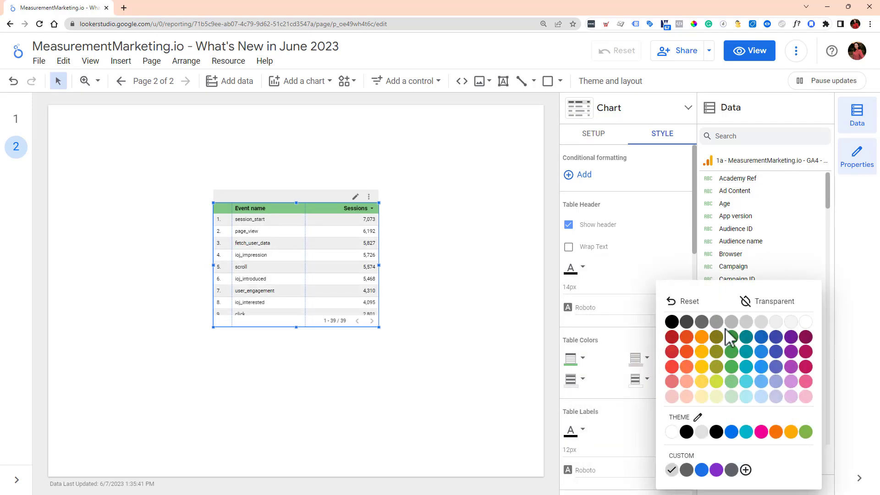
pyautogui.click(746, 324)
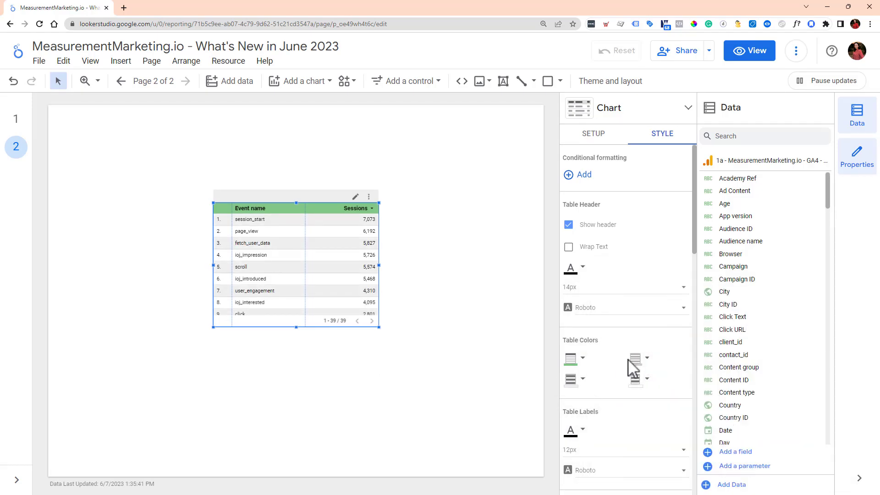
pyautogui.click(642, 380)
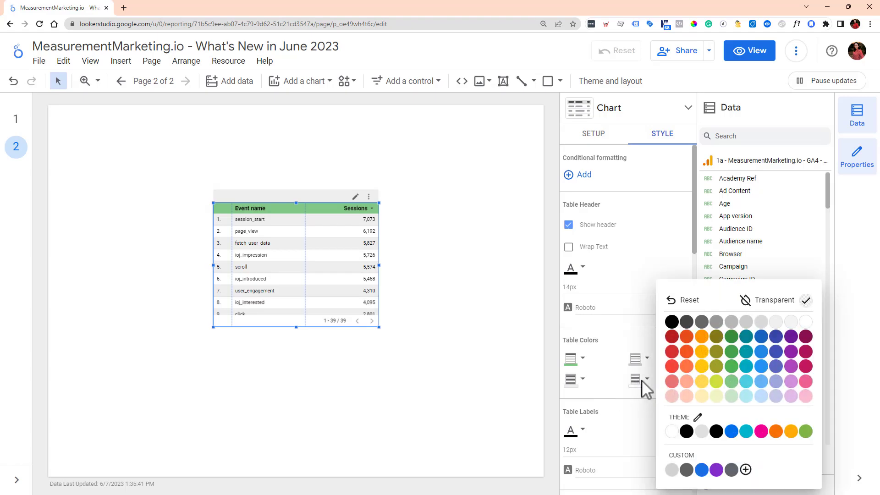
pyautogui.click(746, 323)
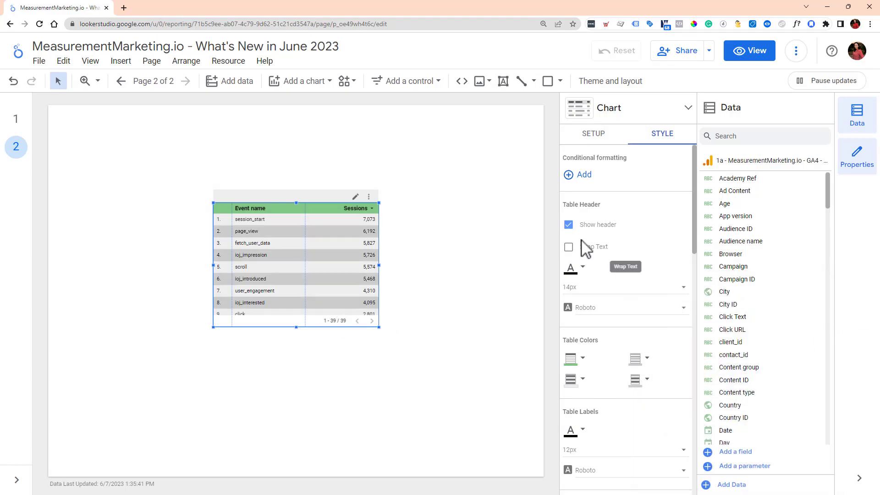
# - Set the table header's font size to 24px
pyautogui.click(595, 289)
pyautogui.scroll(-2, 613, 312)
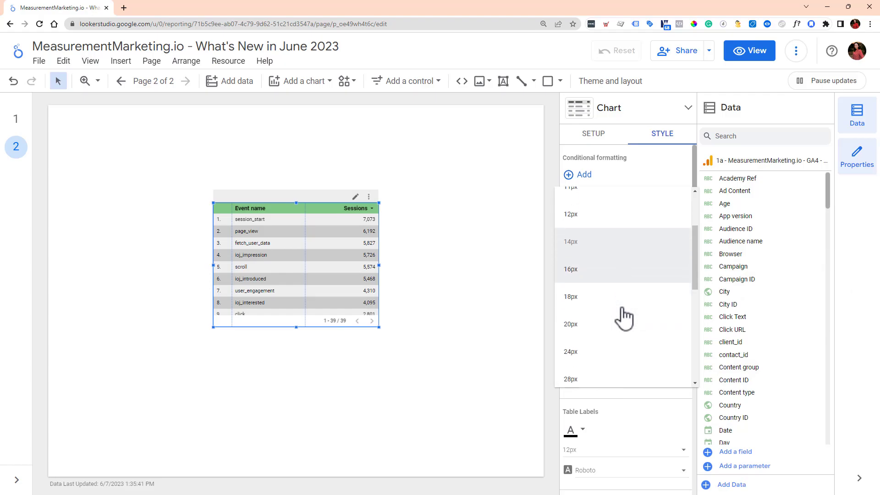
pyautogui.click(617, 356)
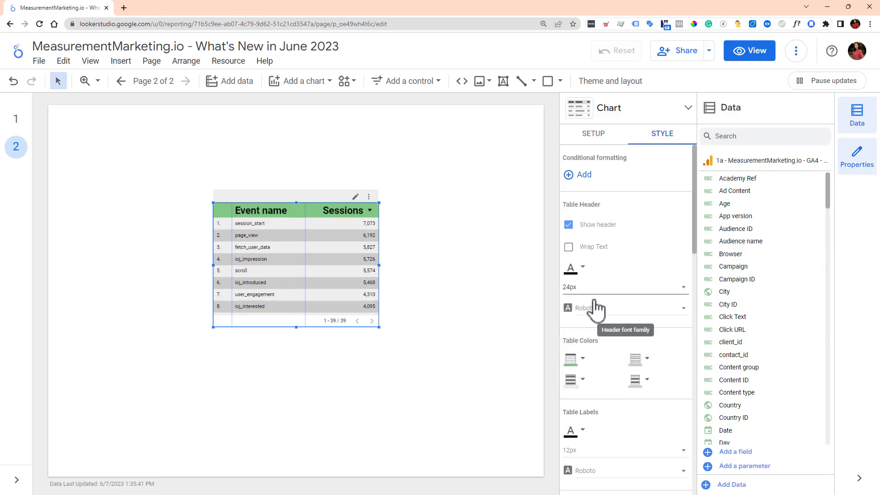
# - Set the table labels' font size to 16px and enlarge the table wide and tall enough for ten rows
pyautogui.scroll(-2, 603, 295)
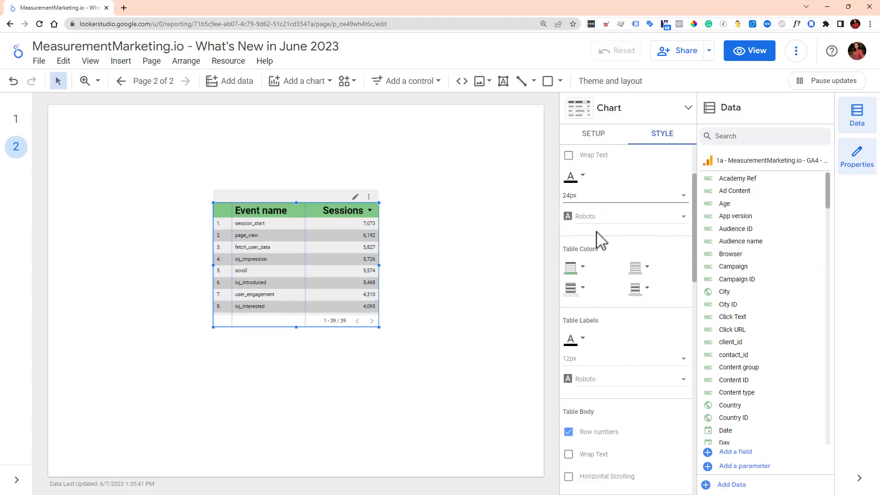
pyautogui.click(598, 360)
pyautogui.click(605, 414)
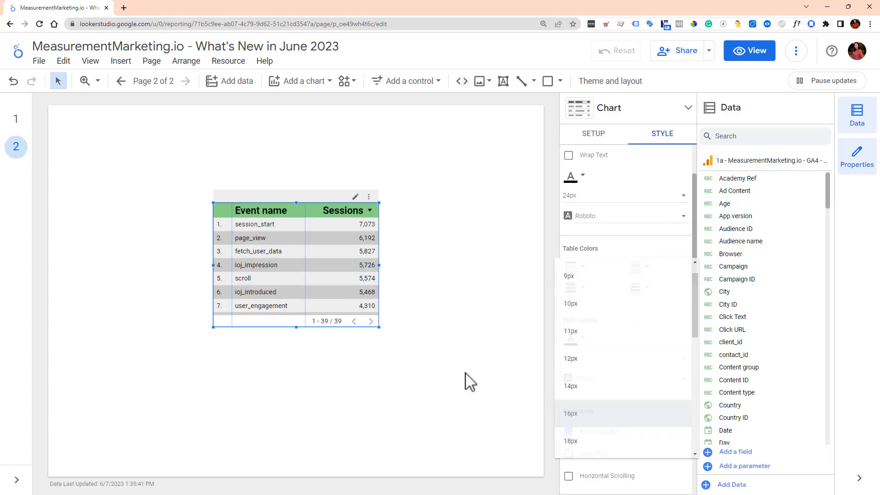
pyautogui.moveTo(380, 328); pyautogui.dragTo(447, 367)
# - Replace the table's Event name dimension with Scroll Depth
pyautogui.click(614, 136)
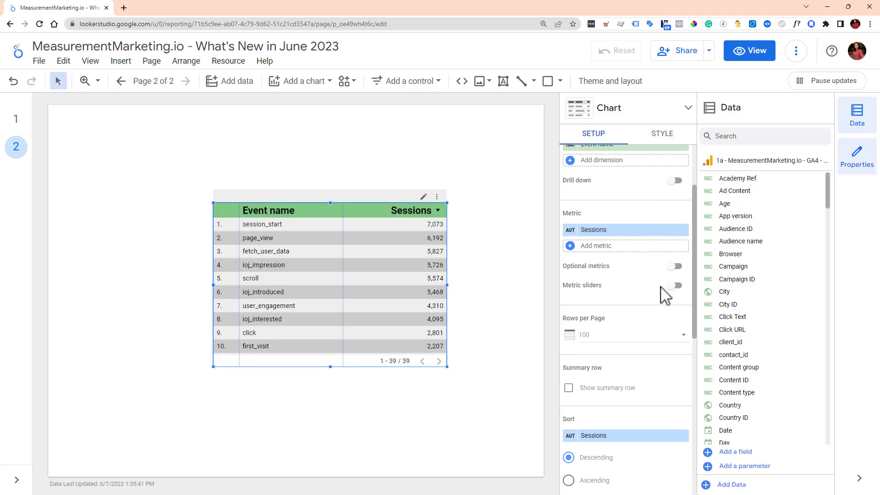
pyautogui.scroll(2, 665, 293)
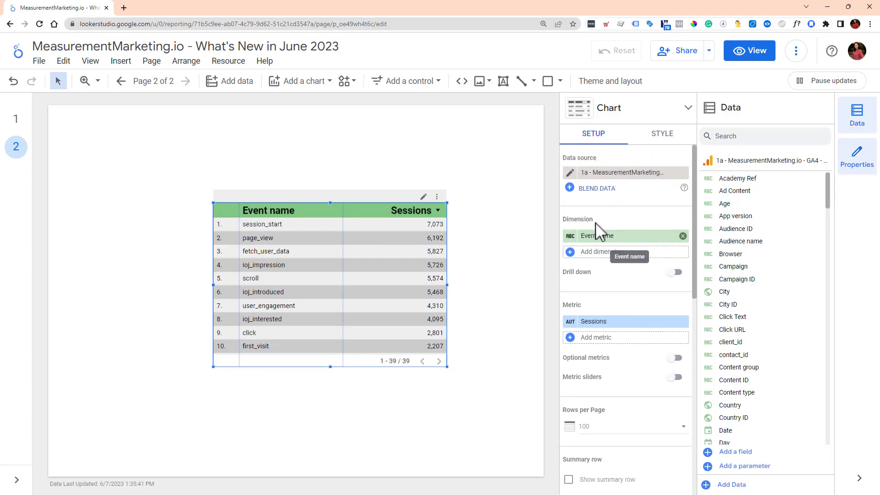
pyautogui.click(595, 235)
pyautogui.write('sc')
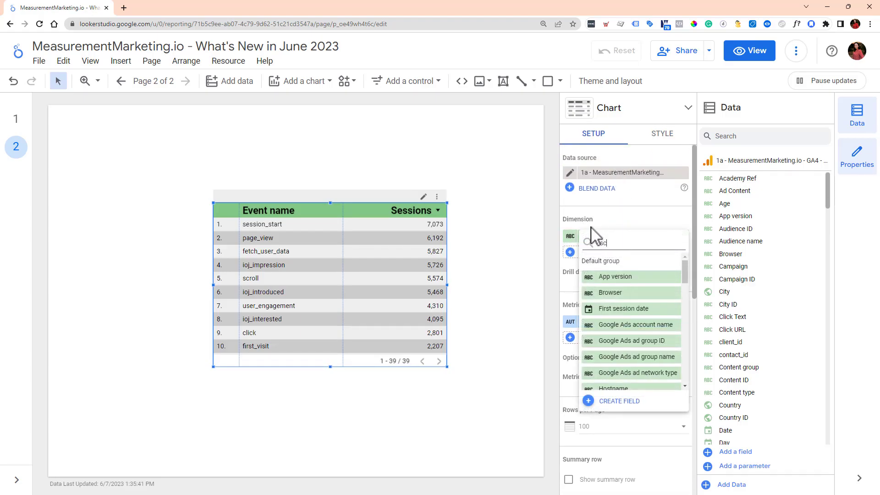
pyautogui.write('r')
pyautogui.click(619, 341)
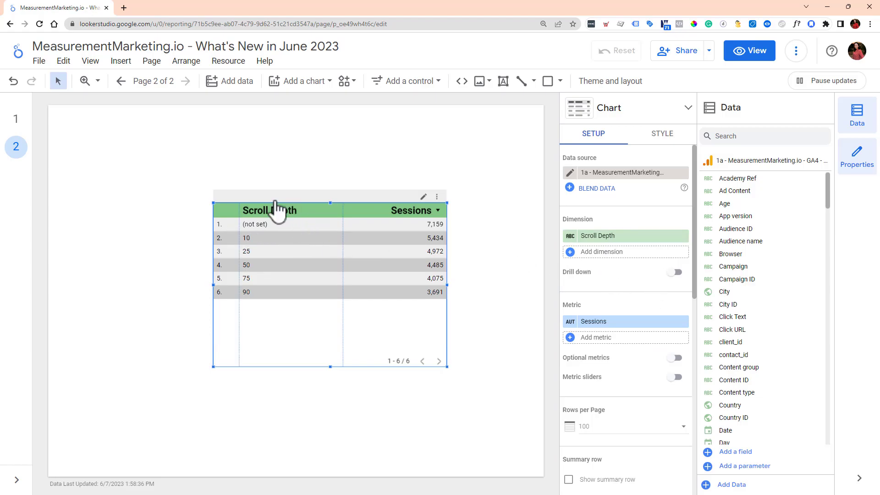
# - Create a new filter for the table as an Exclude condition on the Scroll Depth field
pyautogui.scroll(-9, 674, 363)
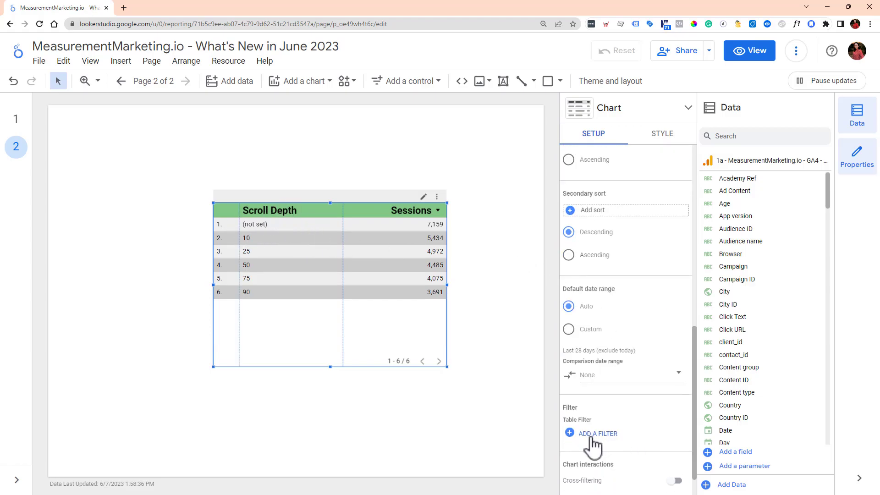
pyautogui.scroll(-1, 593, 442)
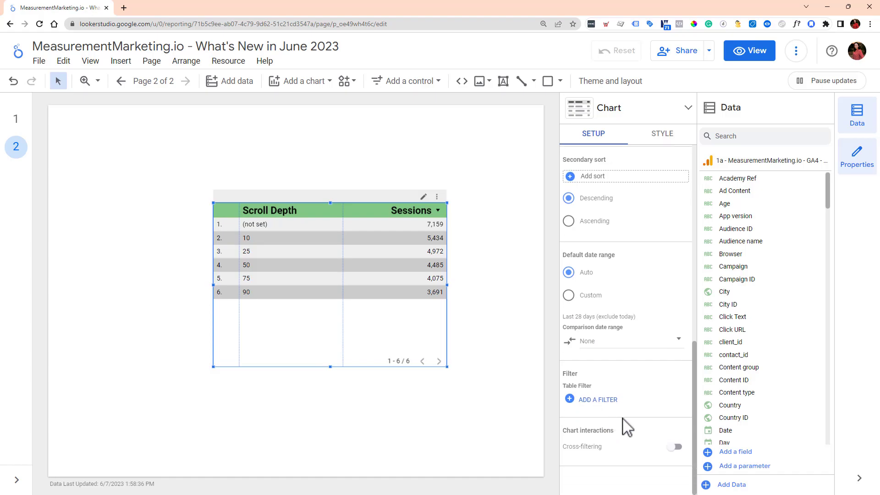
pyautogui.click(595, 400)
pyautogui.click(204, 338)
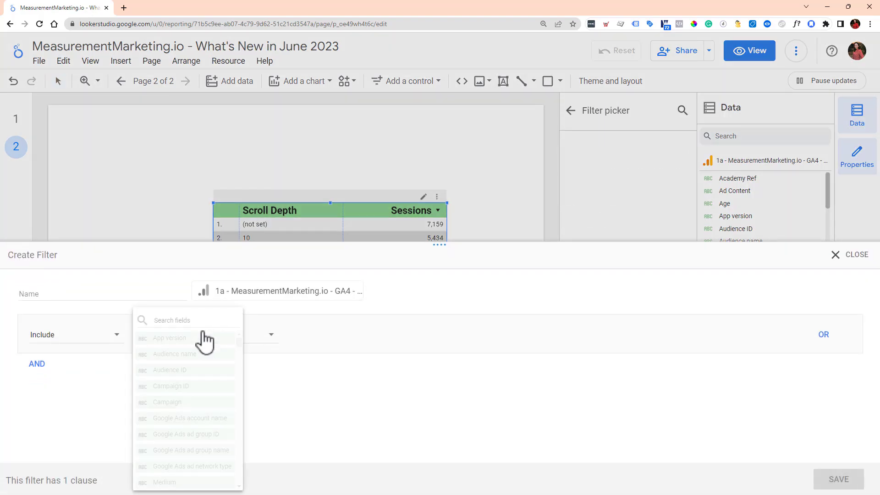
pyautogui.click(43, 342)
pyautogui.click(65, 368)
pyautogui.click(197, 337)
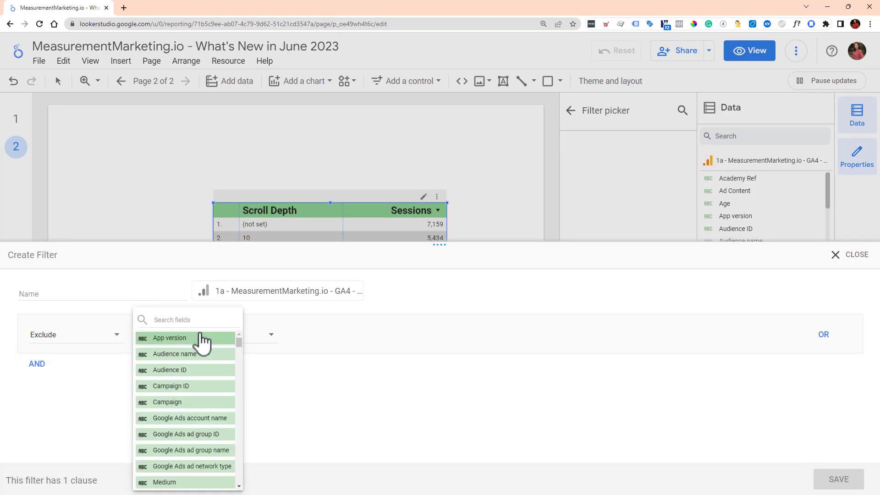
pyautogui.click(222, 321)
pyautogui.write('sc')
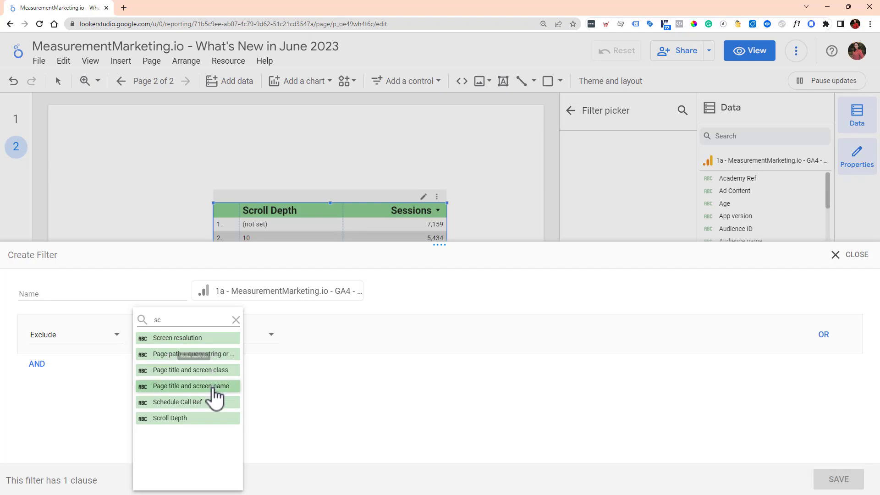
pyautogui.click(210, 418)
# - Set the filter condition to Contains "not set", name it "Exclude when Scroll Depth contains not set" and save it
pyautogui.click(308, 339)
pyautogui.click(323, 350)
pyautogui.click(448, 340)
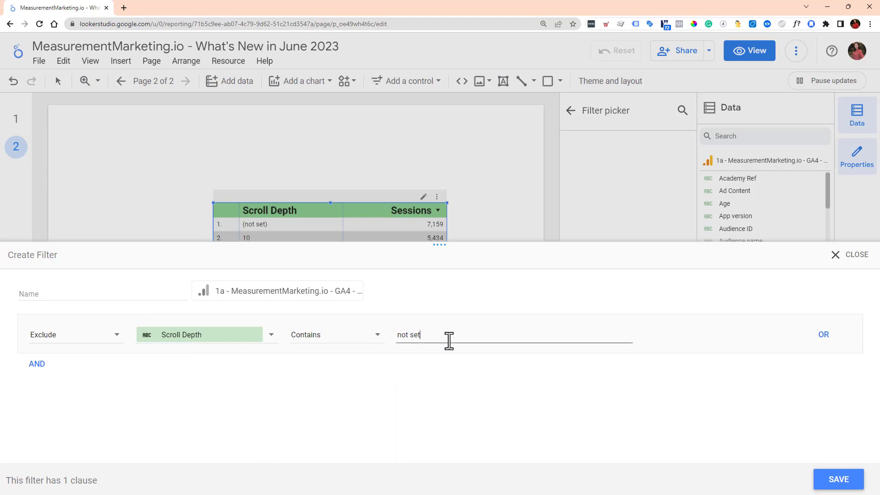
pyautogui.click(125, 292)
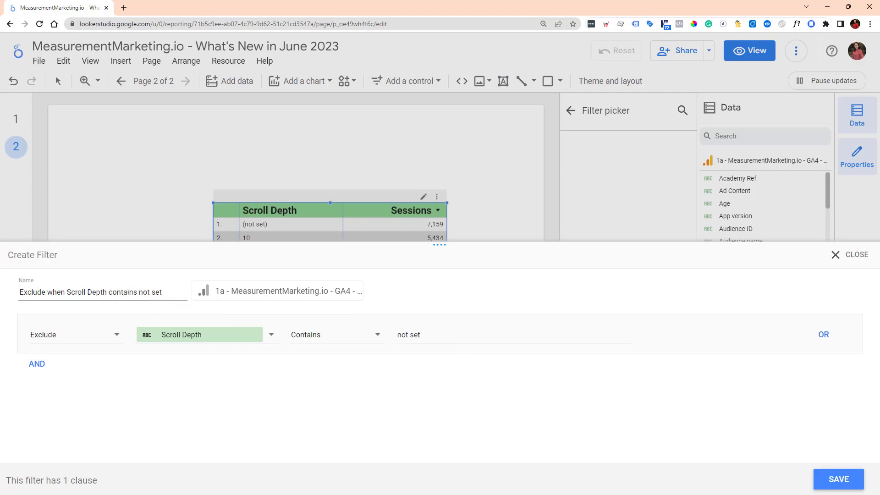
pyautogui.click(840, 476)
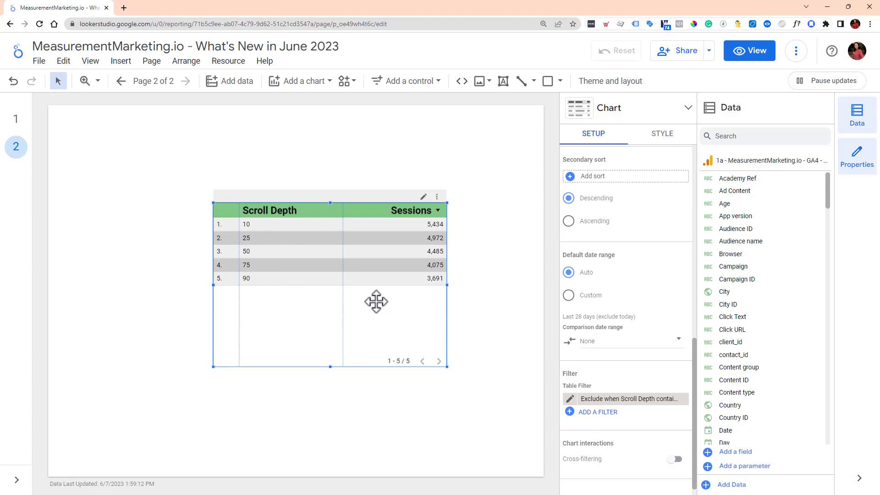
# - Try the table with bars chart type and return the chart to a plain table
pyautogui.click(662, 115)
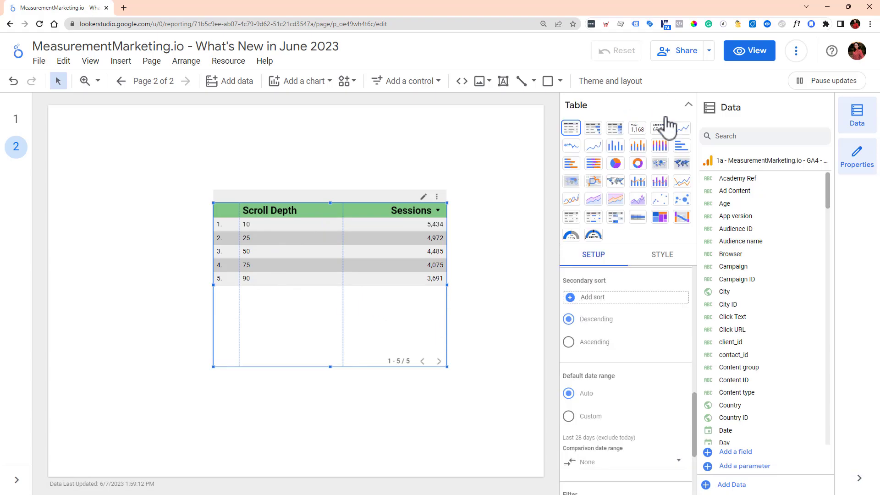
pyautogui.click(593, 132)
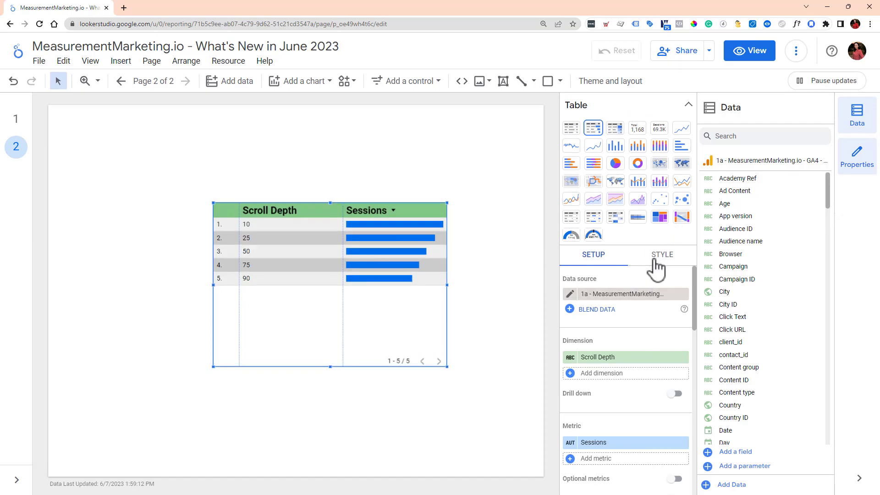
pyautogui.click(571, 129)
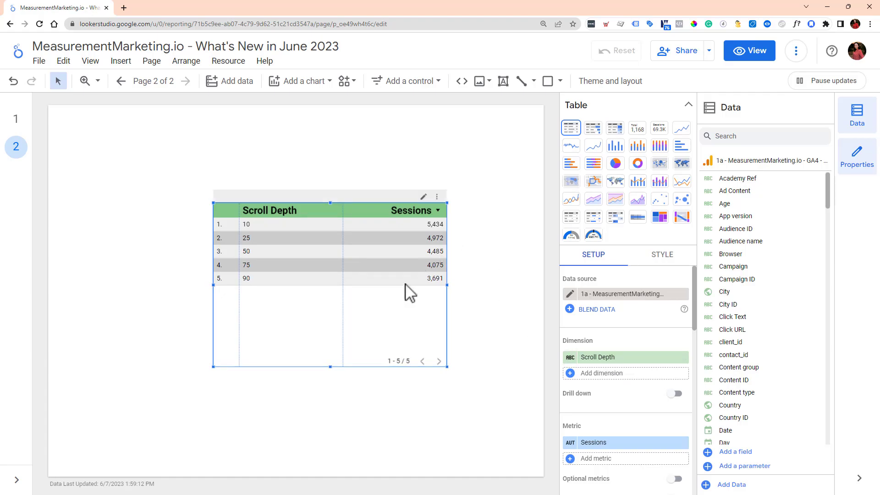
# - Add Sessions as a second metric and narrow the first Sessions column to give the new column more room
pyautogui.scroll(-1, 591, 348)
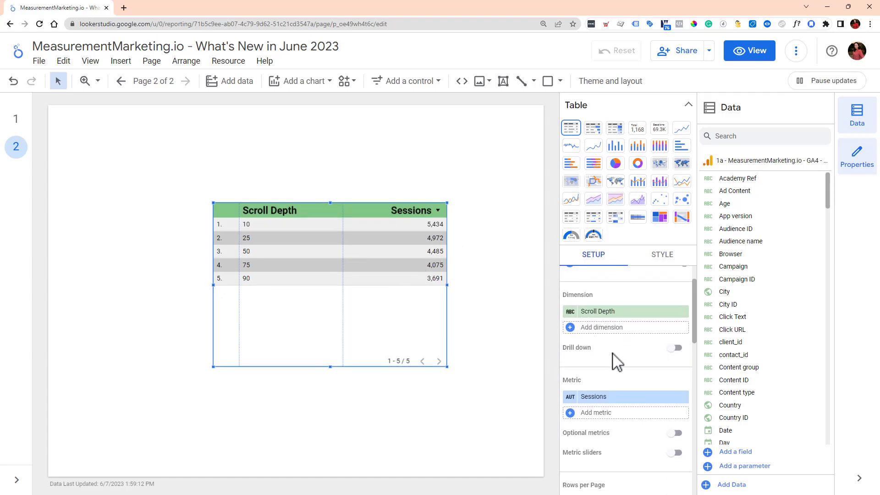
pyautogui.click(598, 413)
pyautogui.write('sess')
pyautogui.scroll(-2, 597, 410)
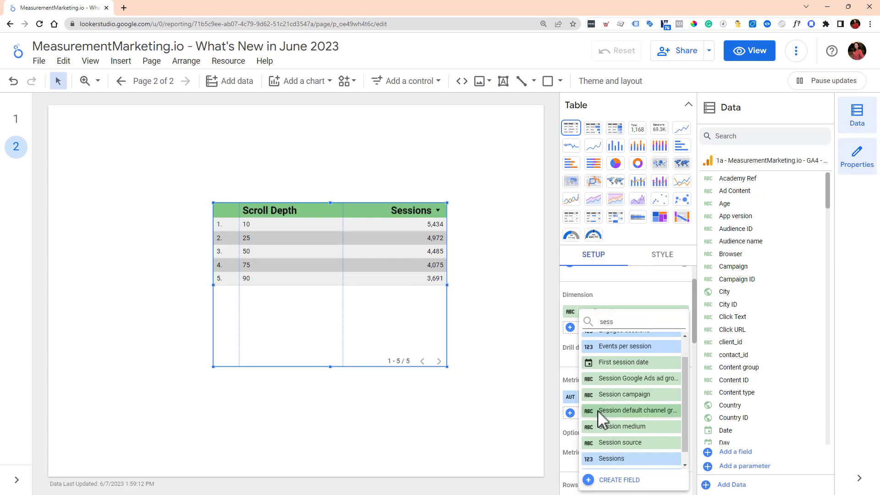
pyautogui.click(610, 444)
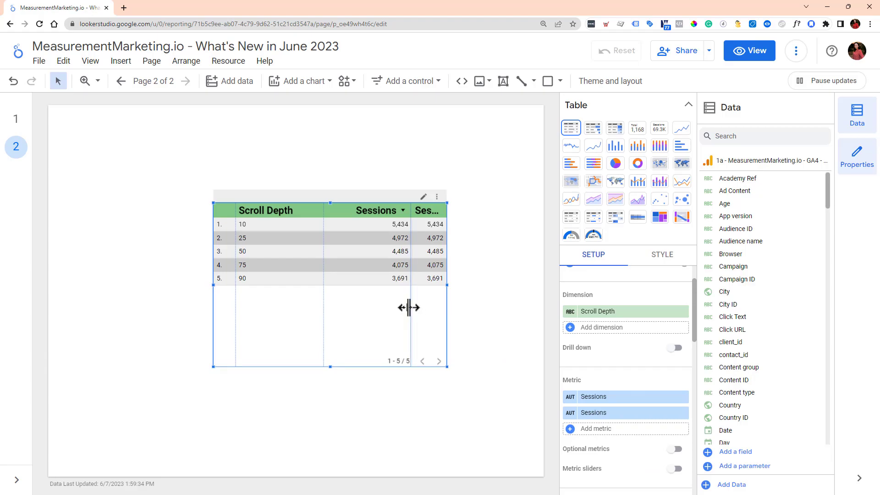
pyautogui.moveTo(411, 307); pyautogui.dragTo(381, 308)
# - Set the second Sessions metric's running calculation to Running percentage delta
pyautogui.scroll(-2, 632, 455)
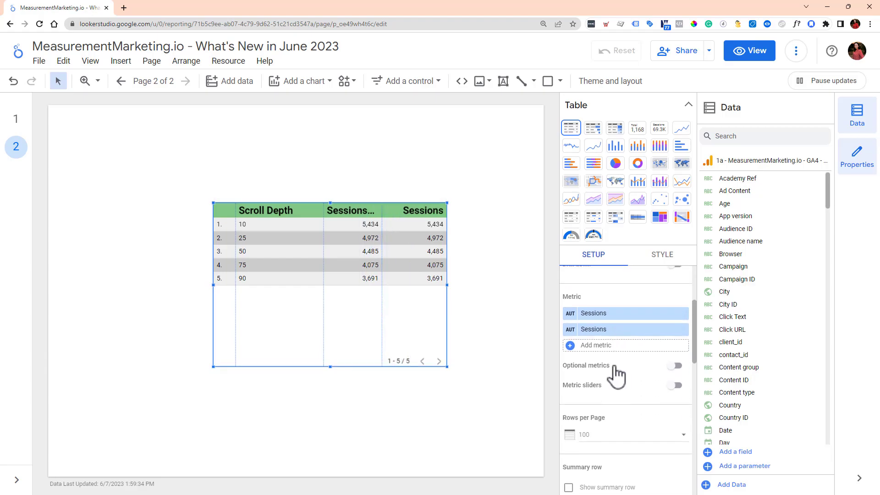
pyautogui.click(570, 321)
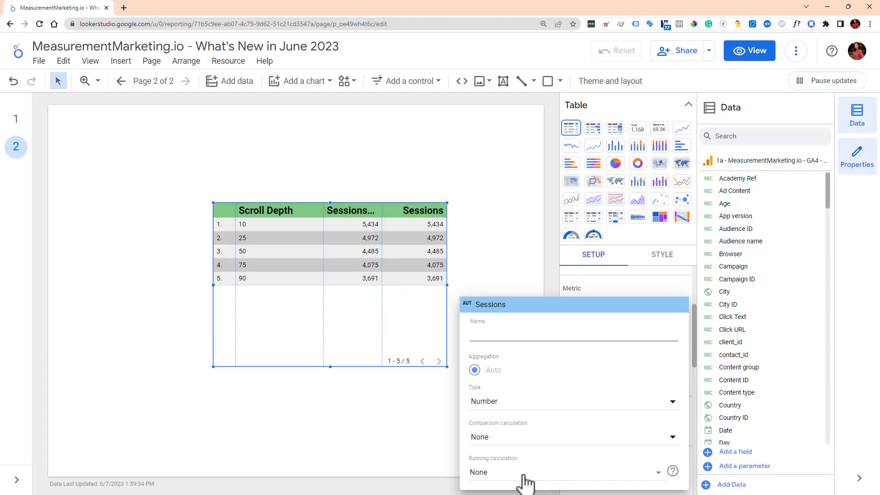
pyautogui.click(586, 479)
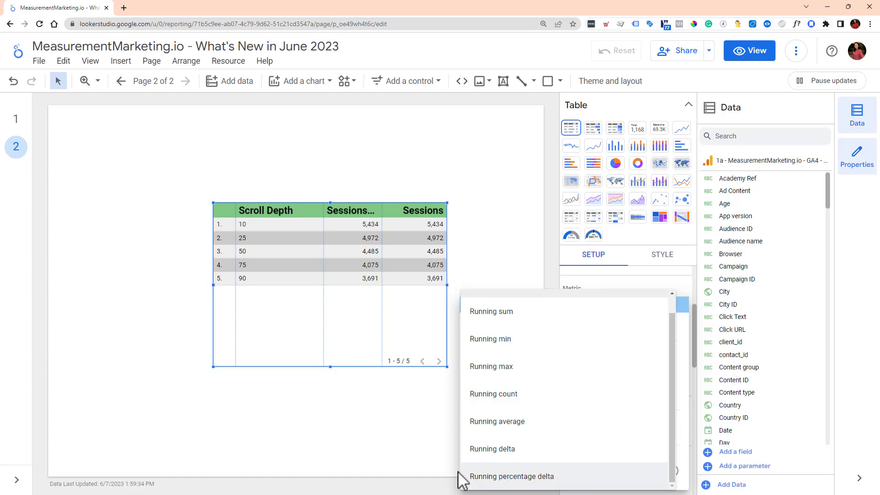
pyautogui.click(510, 483)
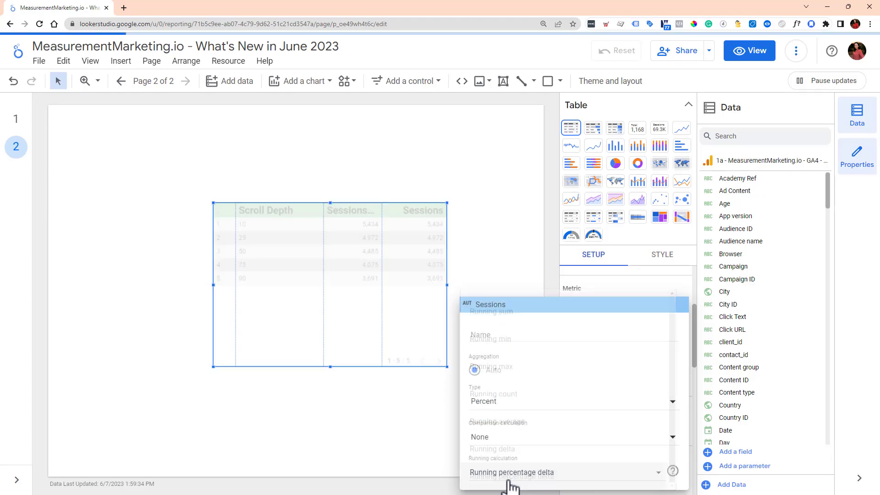
pyautogui.click(545, 241)
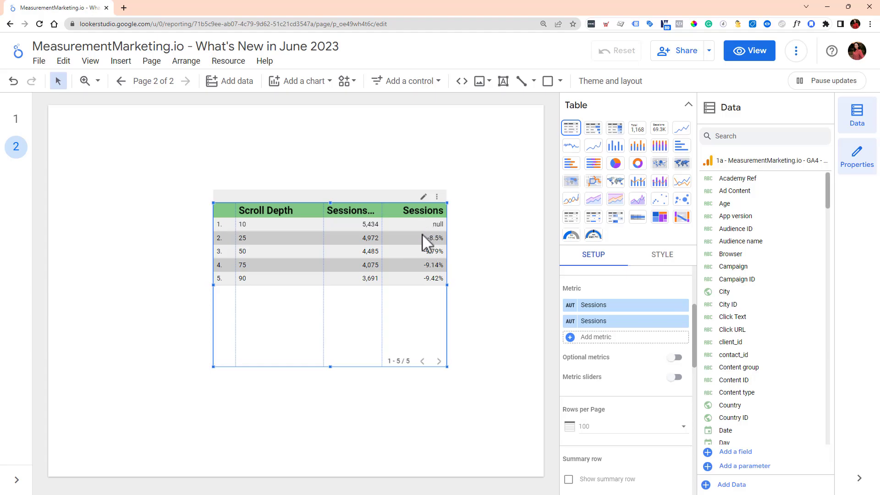
# - Name the second Sessions metric "% Change" and cut the name back to "%"
pyautogui.click(570, 321)
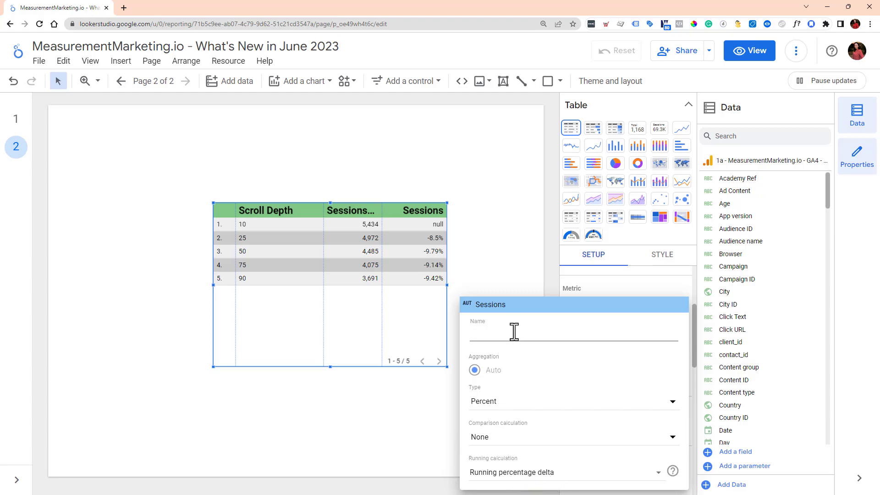
pyautogui.write('% Change')
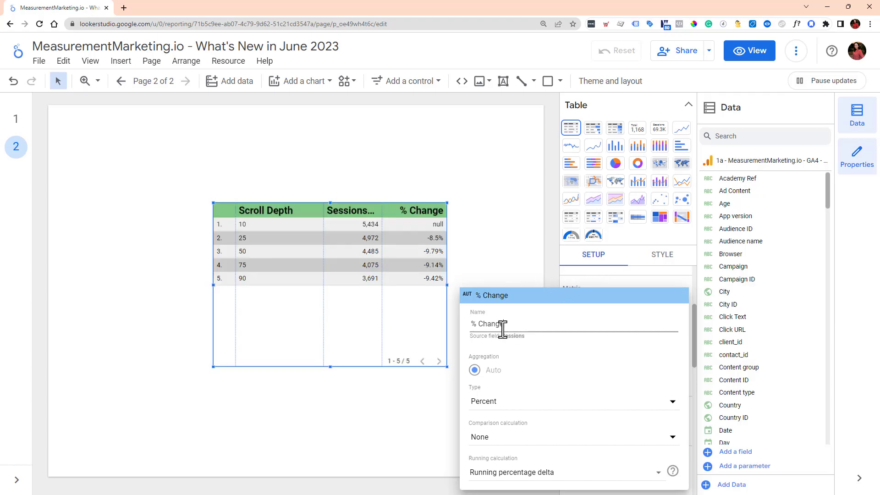
pyautogui.press('BackSpace')
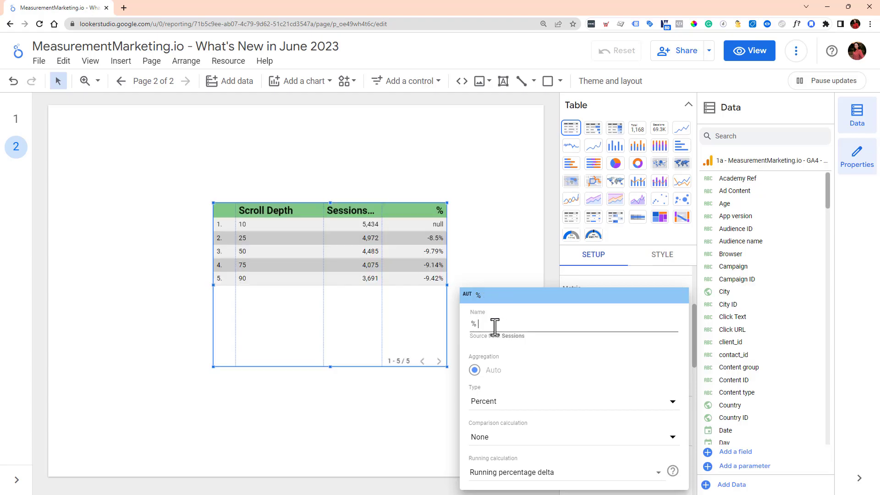
# - Append an upward triangle emoji to the metric's "%" name, searching the emoji for "delta" and "tri"
pyautogui.rightClick(494, 326)
pyautogui.click(521, 156)
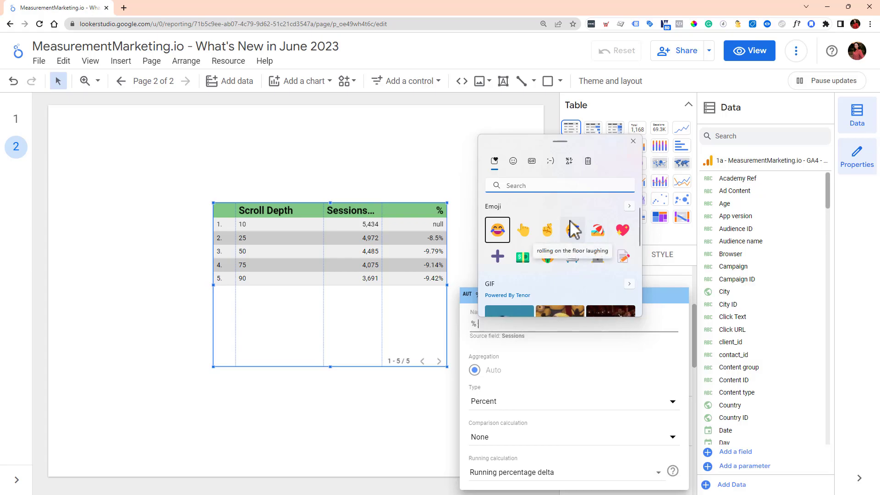
pyautogui.write('delta')
pyautogui.press('BackSpace')
pyautogui.press('BackSpace')
pyautogui.press('BackSpace')
pyautogui.press('BackSpace')
pyautogui.press('BackSpace')
pyautogui.write('tri')
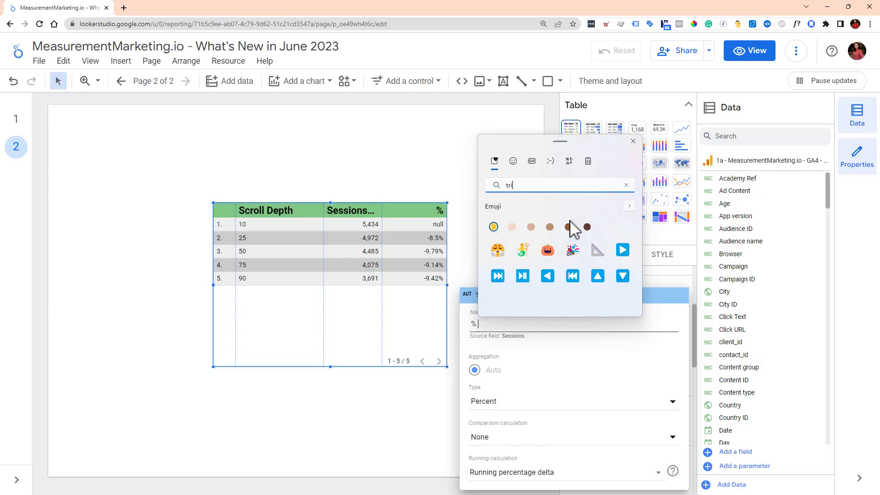
pyautogui.scroll(-1, 591, 265)
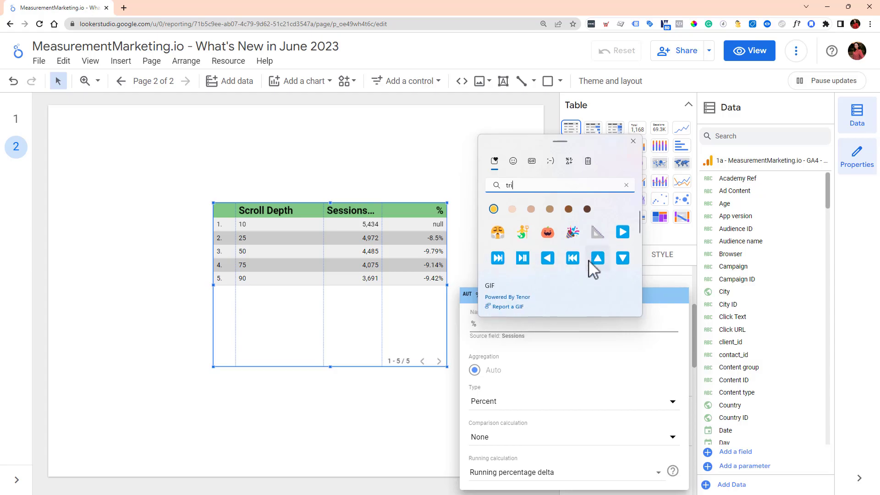
pyautogui.click(596, 259)
pyautogui.press('Escape')
pyautogui.click(547, 225)
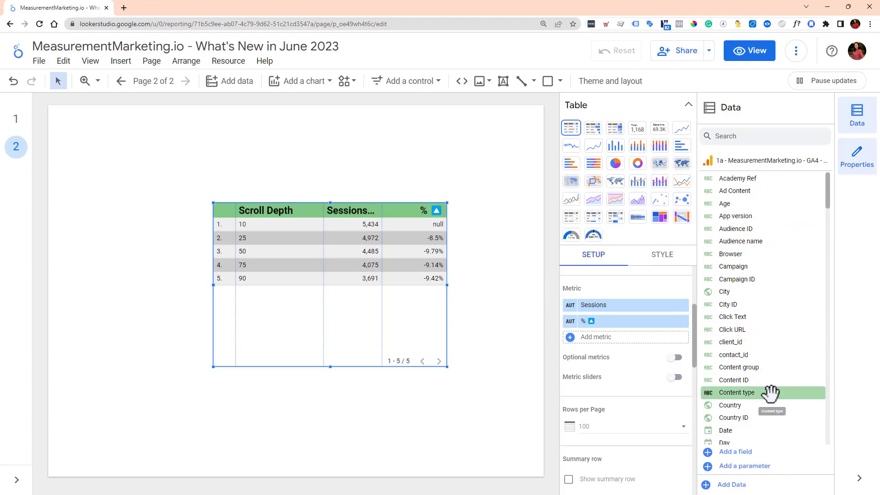
# - Open the table's GA4 data source for editing, refresh its fields, and finish editing the data source
pyautogui.scroll(-2, 770, 393)
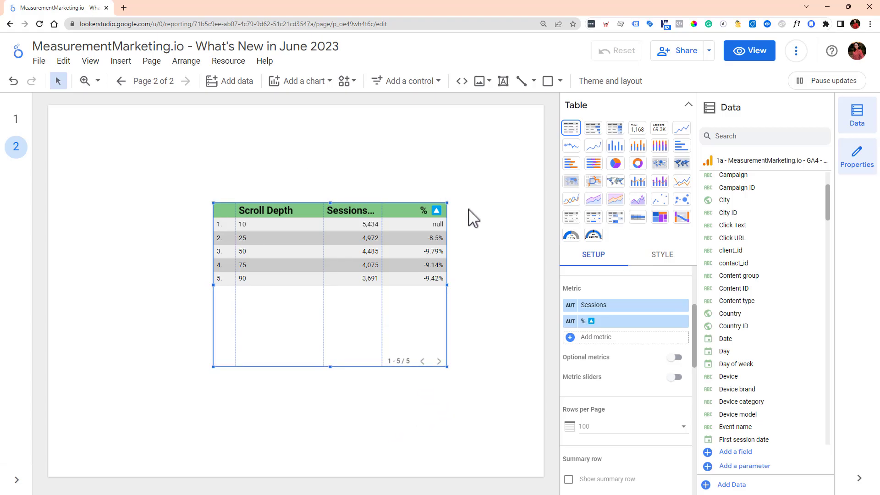
pyautogui.scroll(3, 654, 353)
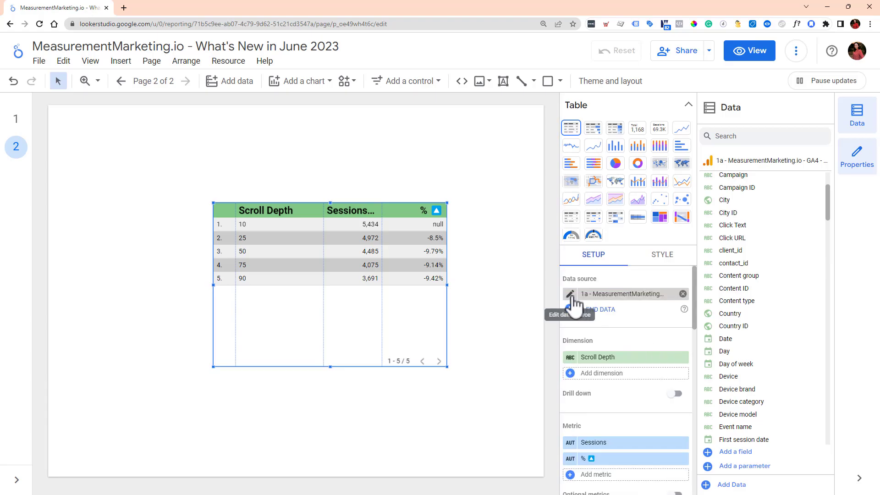
pyautogui.click(570, 293)
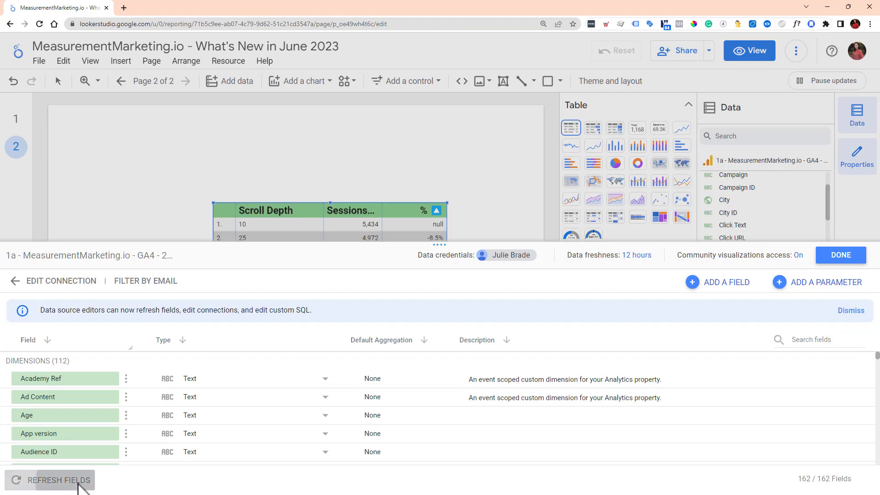
pyautogui.click(82, 481)
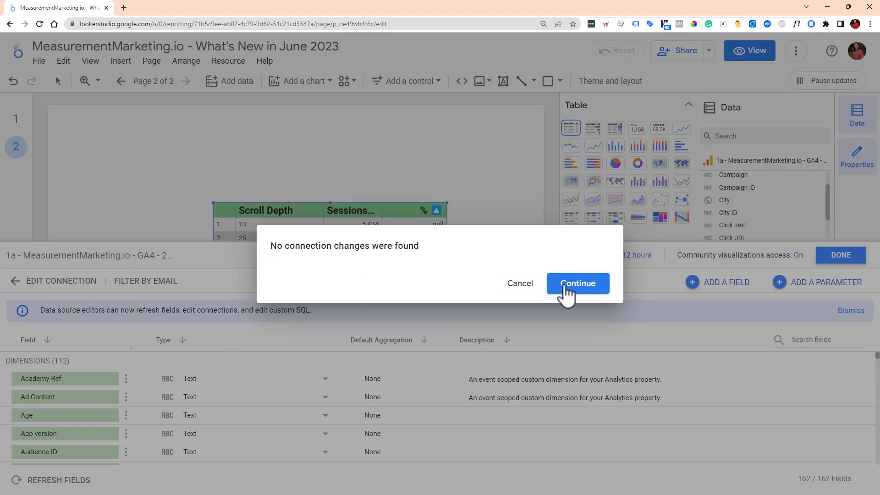
pyautogui.click(568, 295)
pyautogui.scroll(-3, 468, 397)
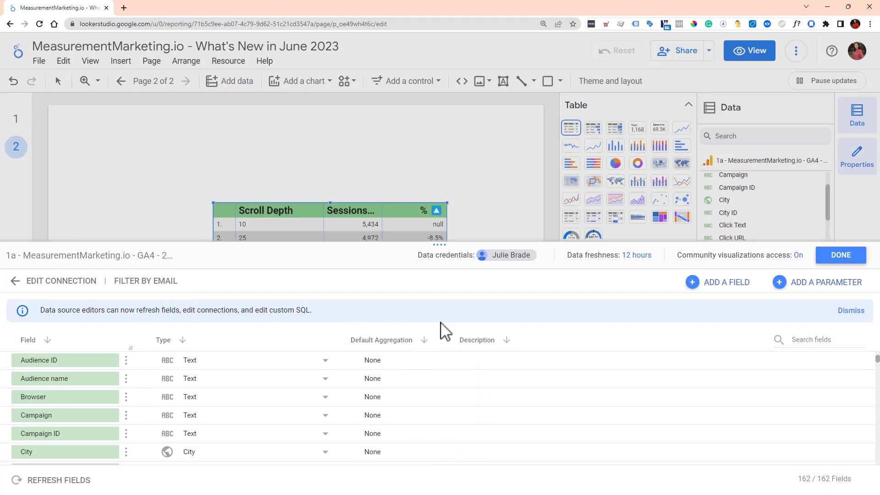
pyautogui.click(840, 255)
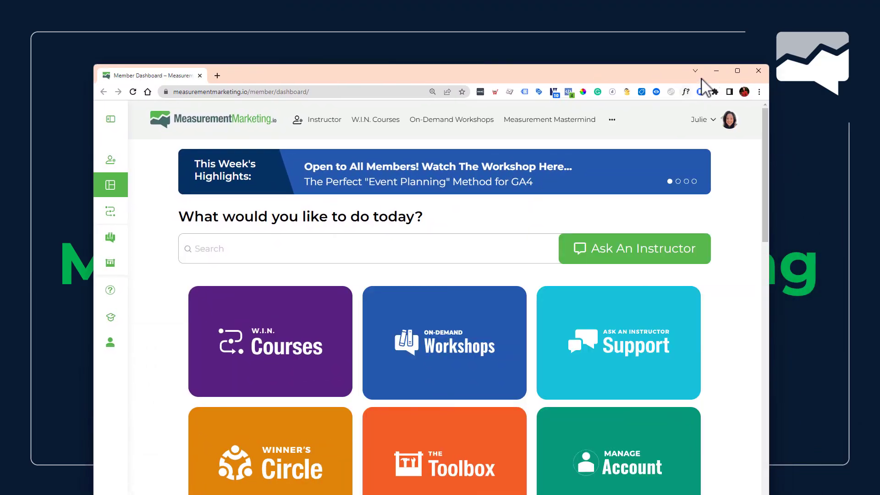
# - Maximize the MeasurementMarketing.io member dashboard, open the W.I.N. Courses page and view its Measurement Strategy courses
pyautogui.click(736, 71)
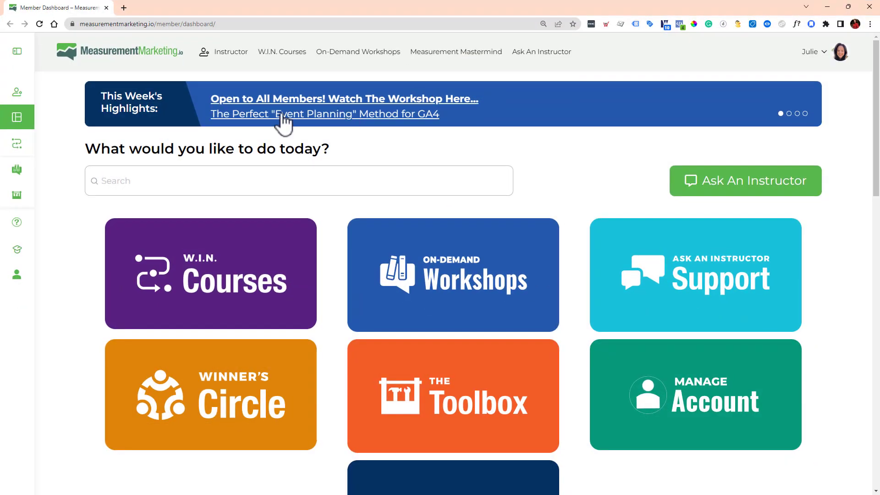
pyautogui.click(264, 54)
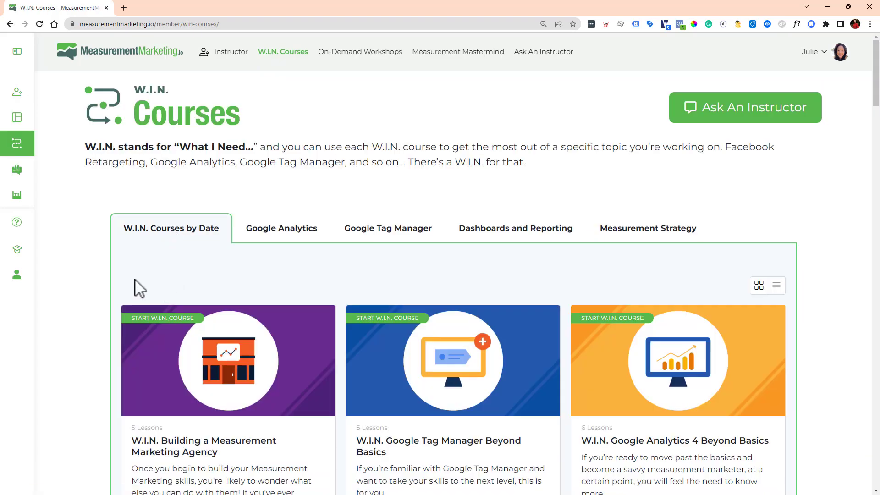
pyautogui.scroll(-1, 68, 373)
pyautogui.scroll(-1, 67, 374)
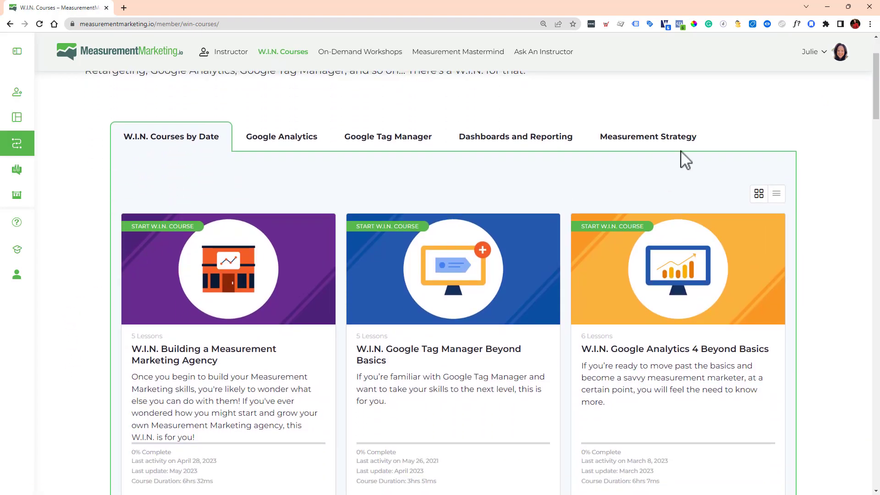
pyautogui.click(650, 137)
pyautogui.scroll(-1, 348, 311)
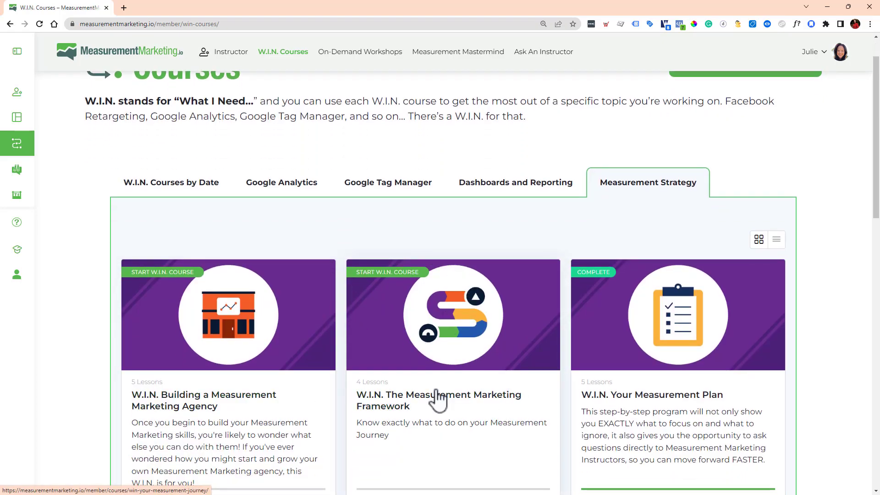
# - Return to W.I.N. Courses by Date and look through the course cards, including the Google Analytics 4 and Google Tag Manager courses
pyautogui.click(188, 182)
pyautogui.scroll(1, 186, 196)
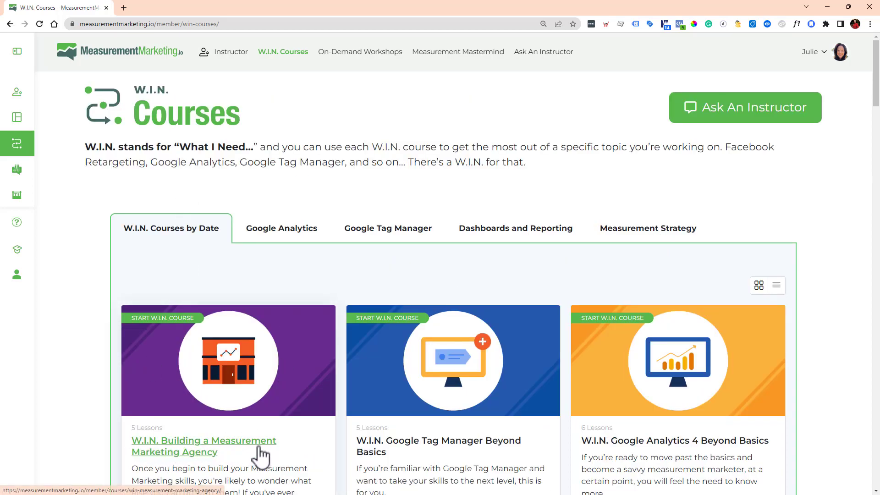
pyautogui.scroll(-1, 251, 466)
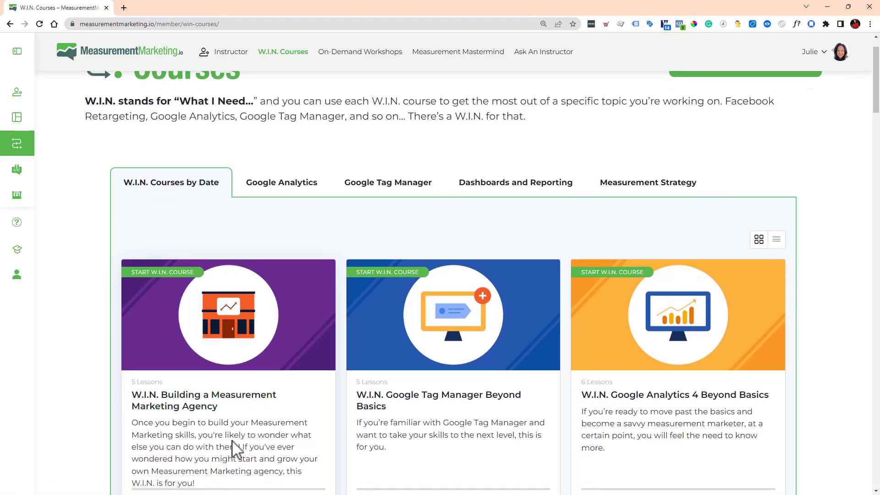
pyautogui.scroll(-1, 233, 448)
pyautogui.scroll(-4, 216, 428)
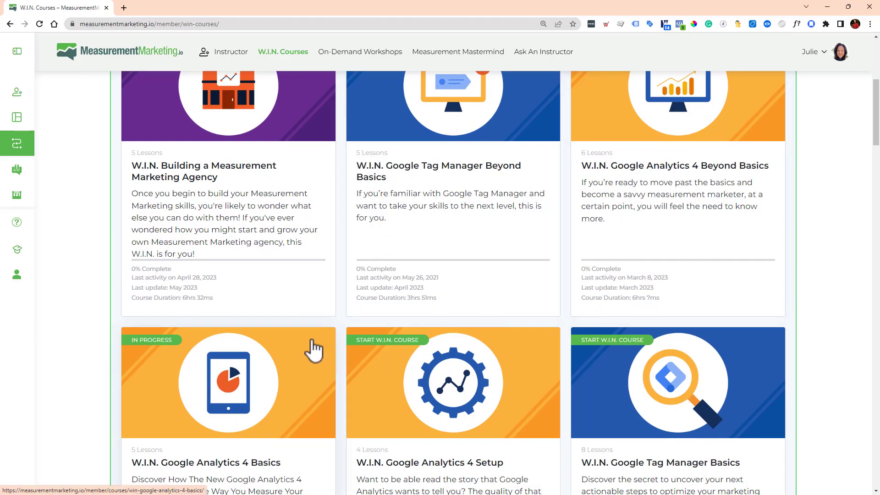
pyautogui.scroll(-1, 314, 350)
pyautogui.scroll(-1, 275, 357)
pyautogui.scroll(-3, 269, 355)
pyautogui.scroll(6, 269, 356)
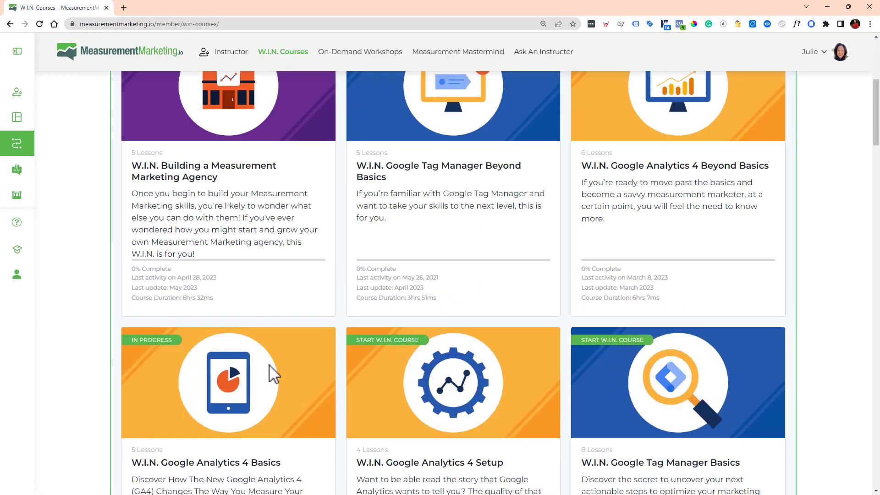
pyautogui.scroll(6, 268, 364)
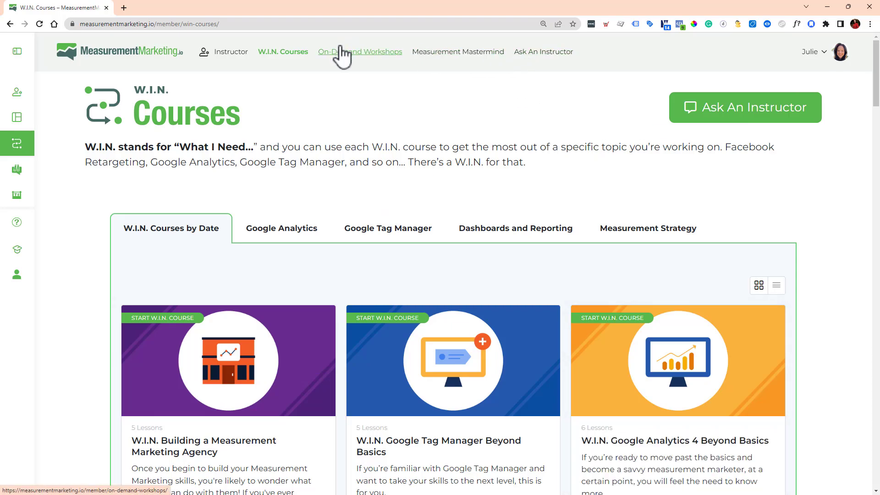
# - Open the On-Demand Workshops page and look through the workshop library sorted by date
pyautogui.click(474, 355)
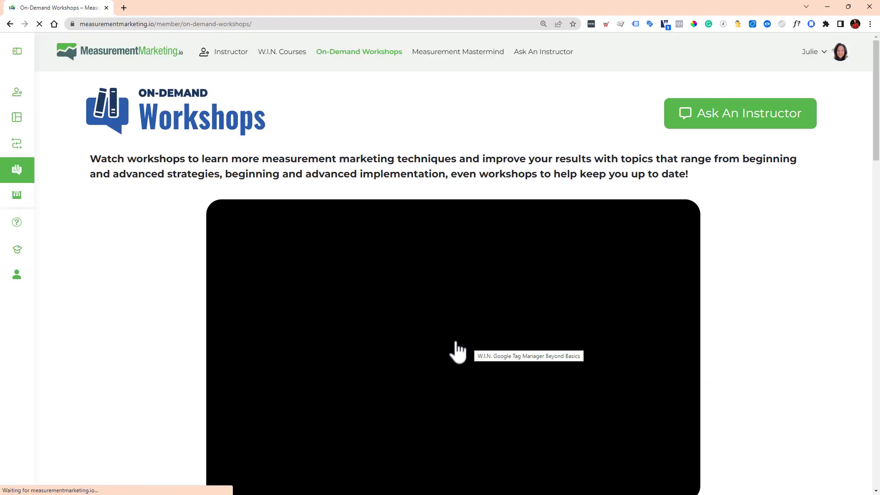
pyautogui.scroll(-4, 795, 422)
pyautogui.scroll(-4, 792, 418)
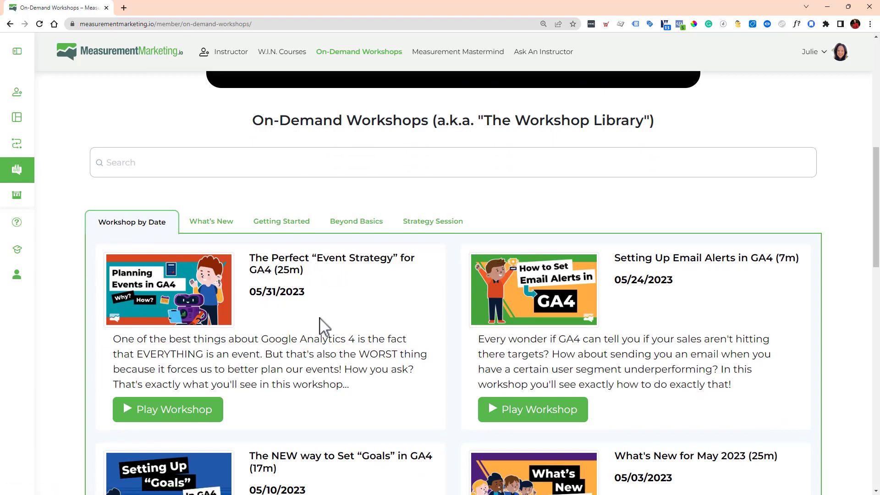
pyautogui.scroll(1, 321, 328)
pyautogui.scroll(2, 320, 328)
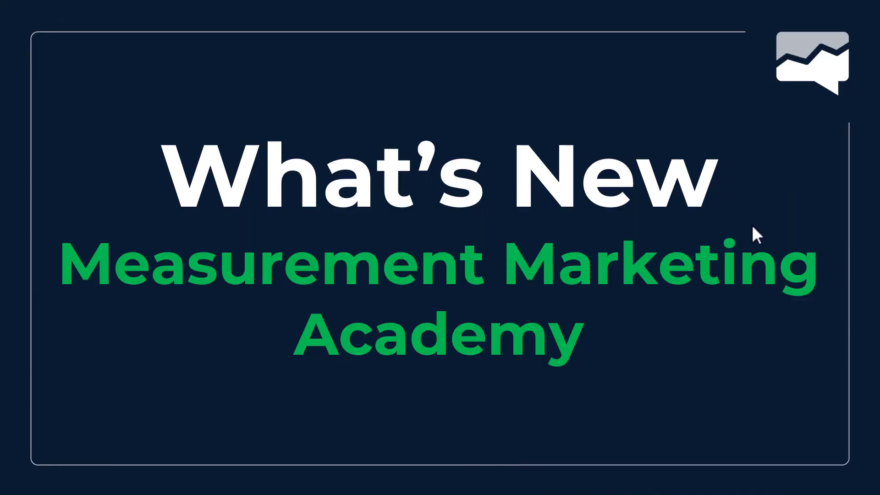
pyautogui.click(746, 233)
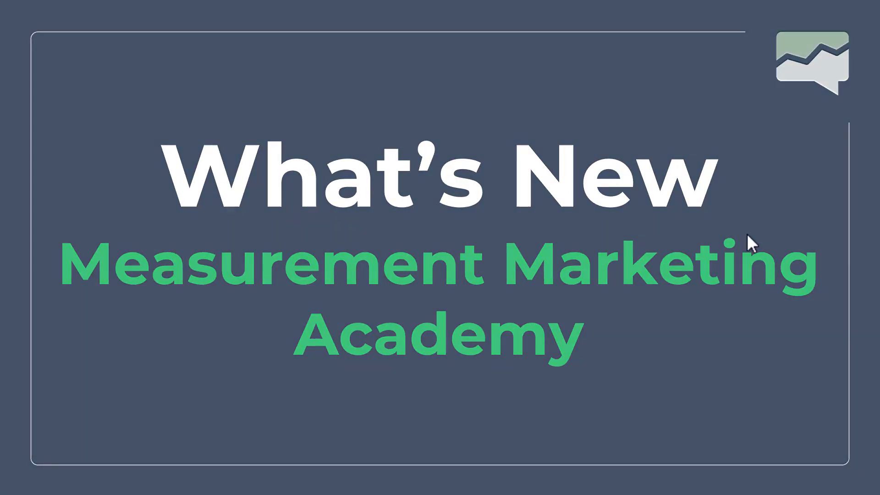